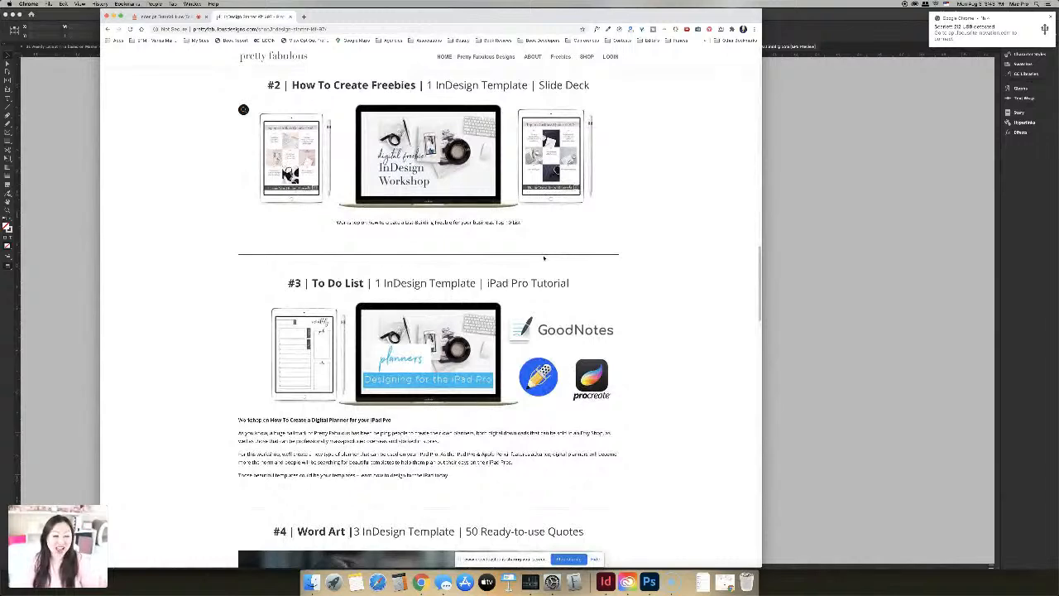
Review the InDesign Starter Kit page from the freebies section through the to-do list, word art, InDesign101 and kit price sections
scroll(543, 258, "down", 3)
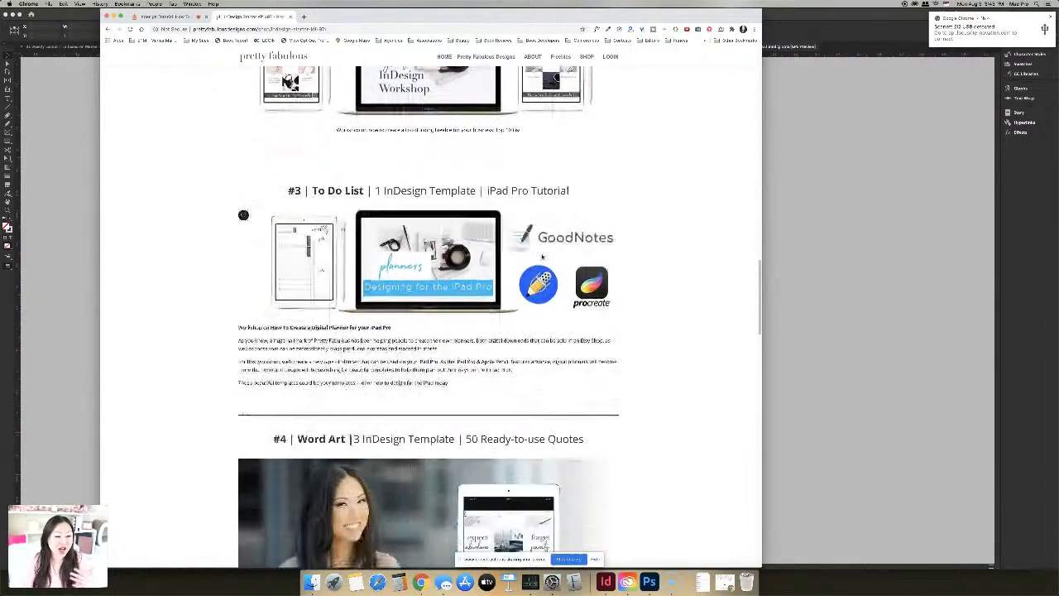
scroll(542, 258, "down", 10)
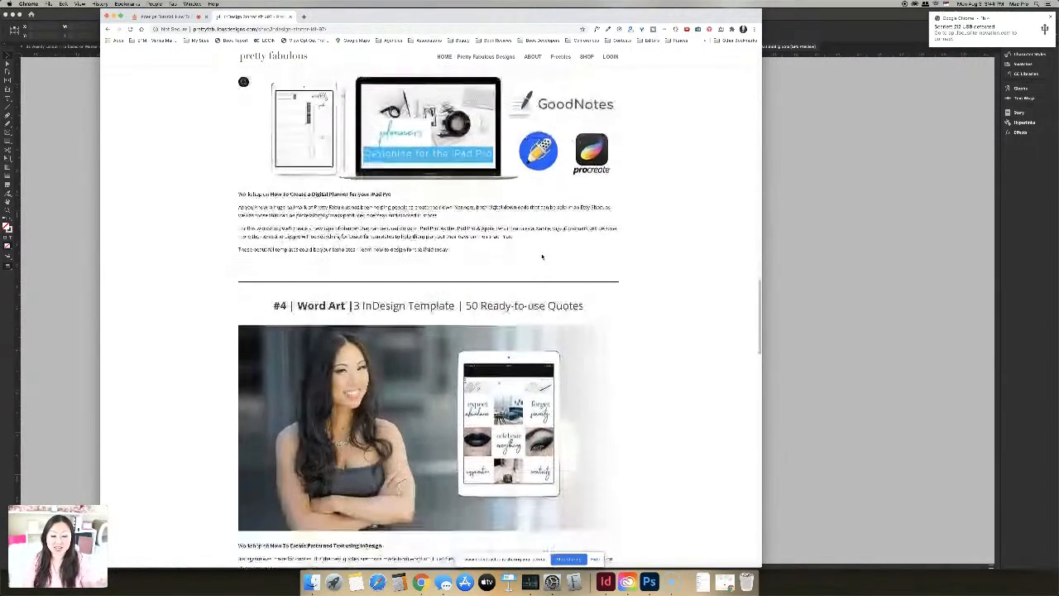
scroll(542, 258, "down", 1)
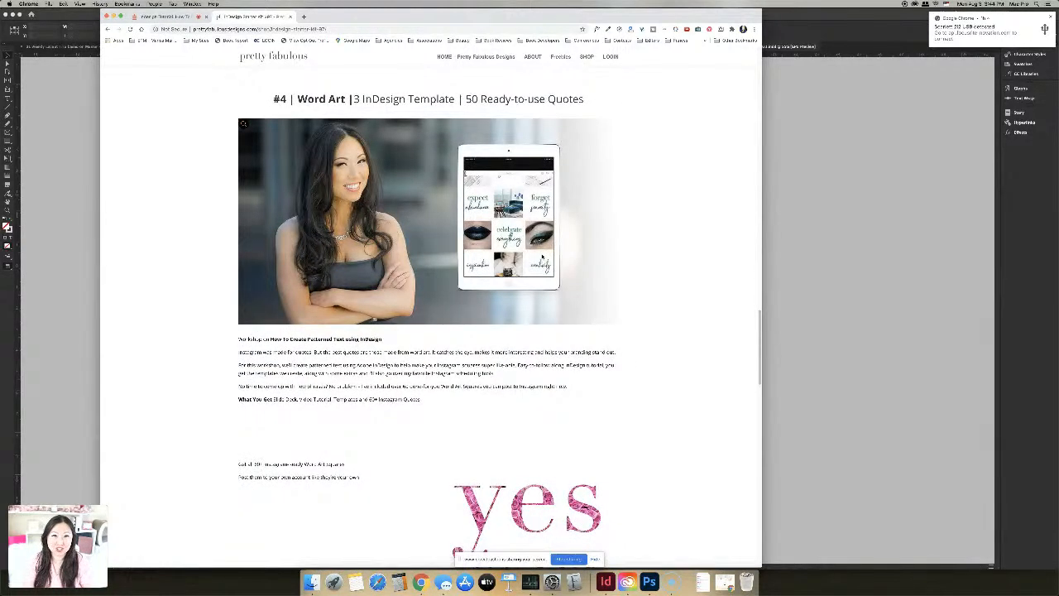
scroll(542, 258, "down", 1)
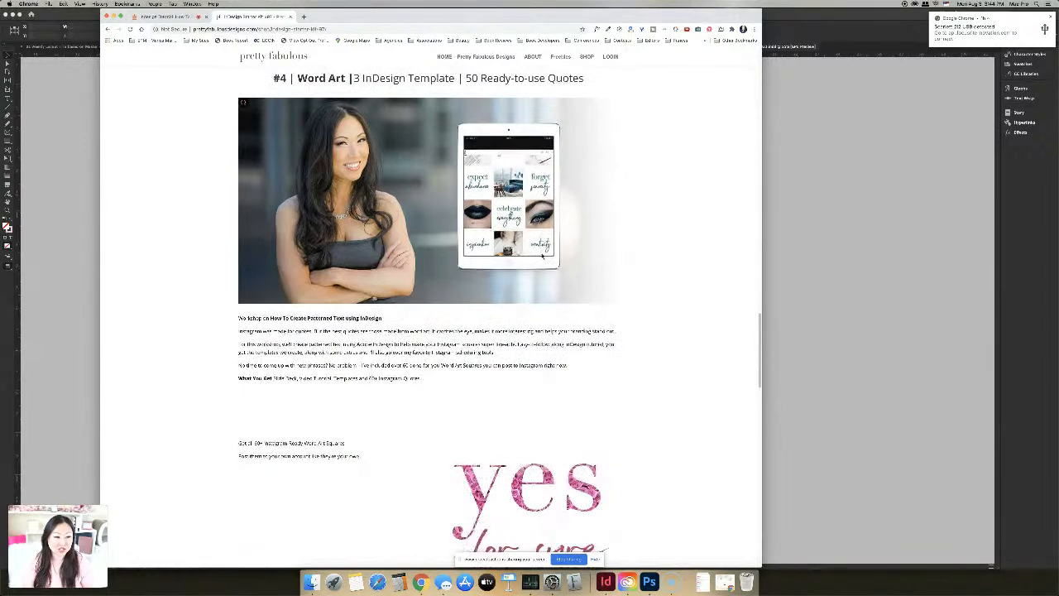
scroll(542, 257, "down", 1)
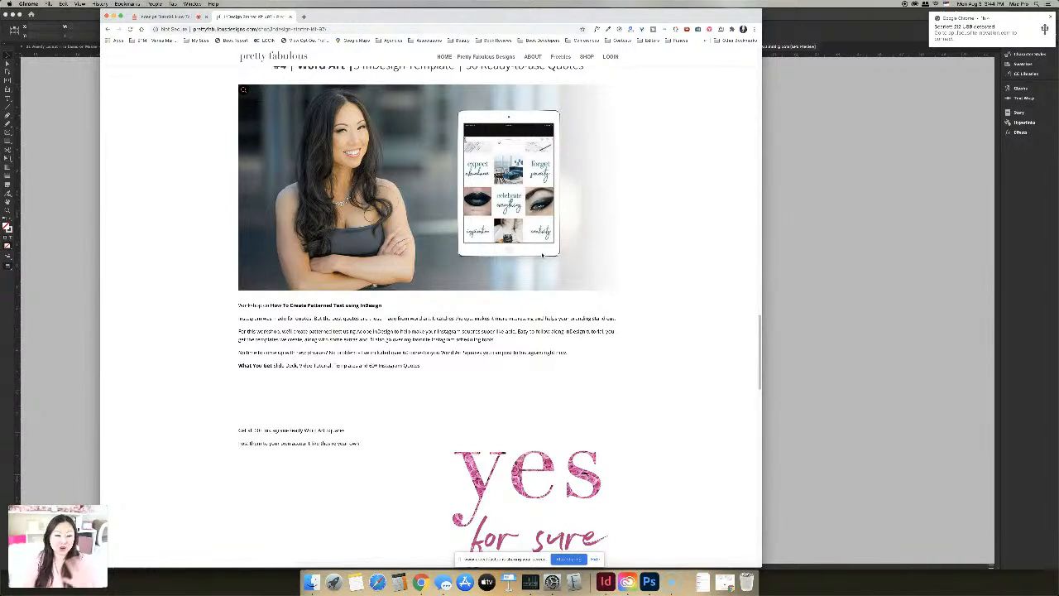
scroll(549, 239, "down", 1)
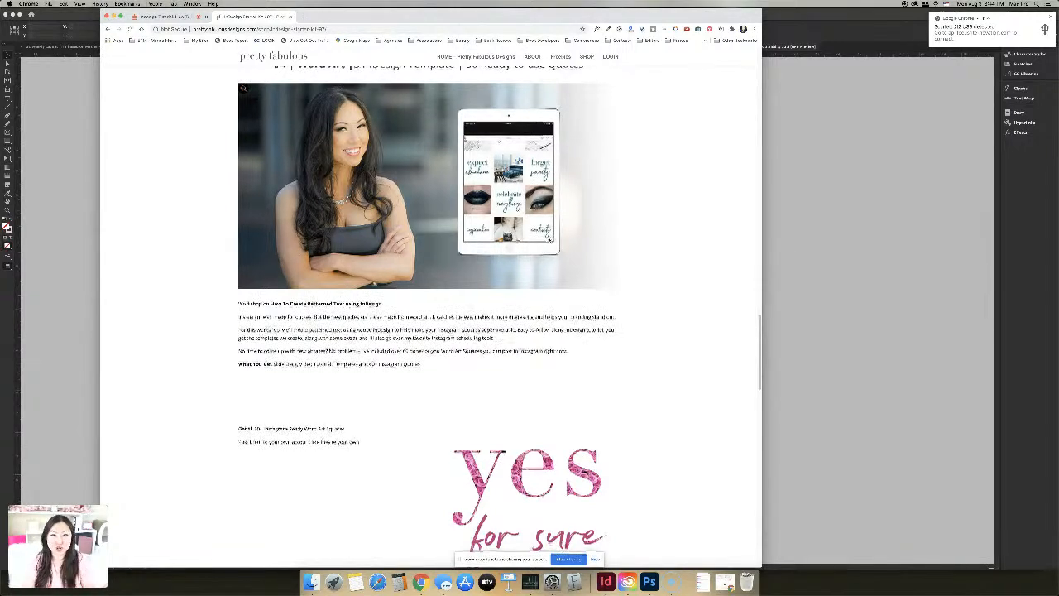
scroll(546, 240, "down", 2)
scroll(542, 241, "down", 10)
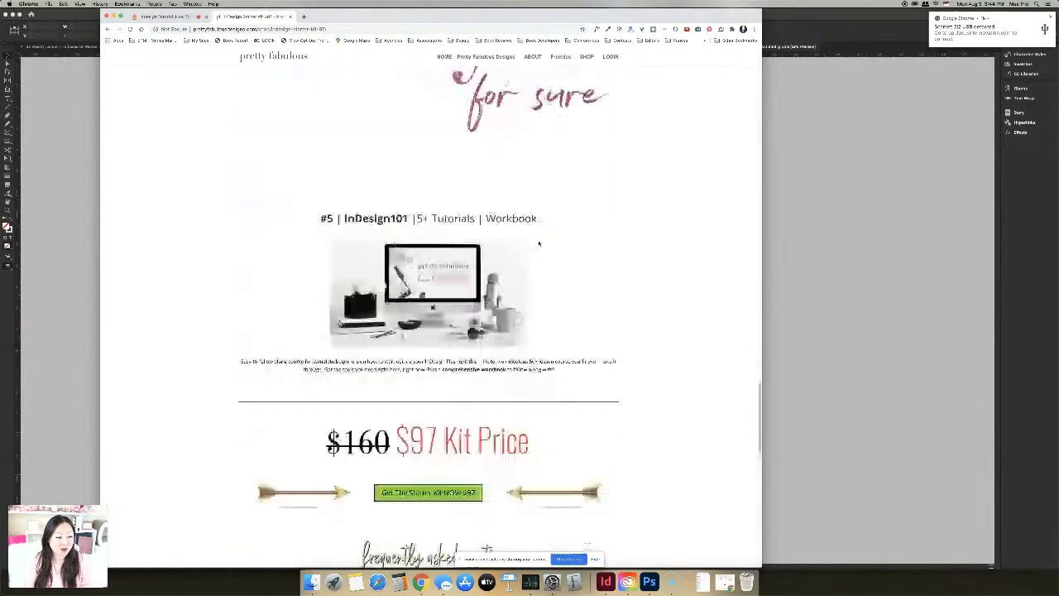
scroll(539, 244, "down", 4)
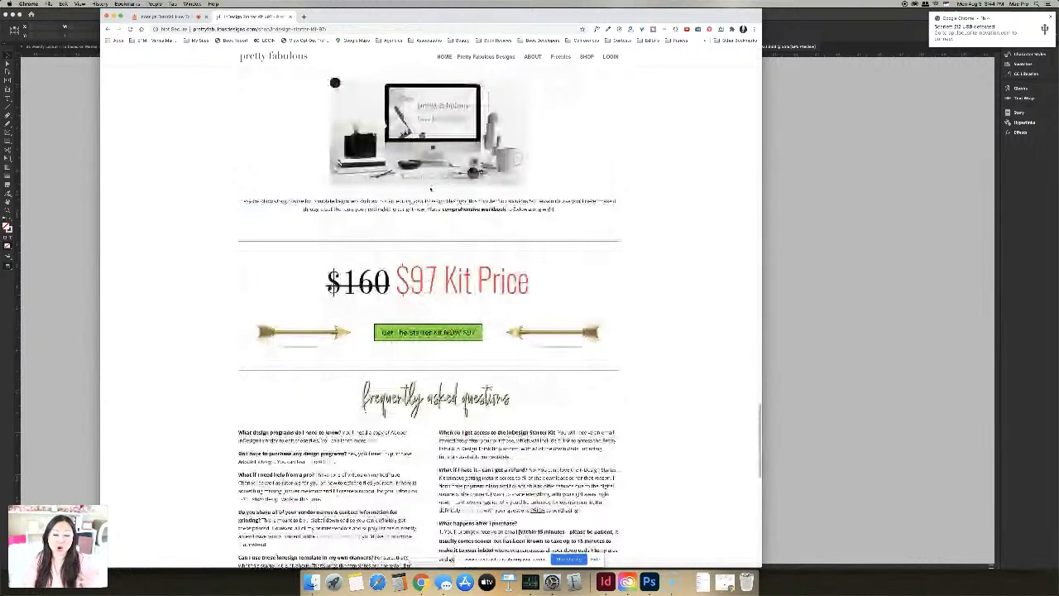
scroll(430, 188, "up", 4)
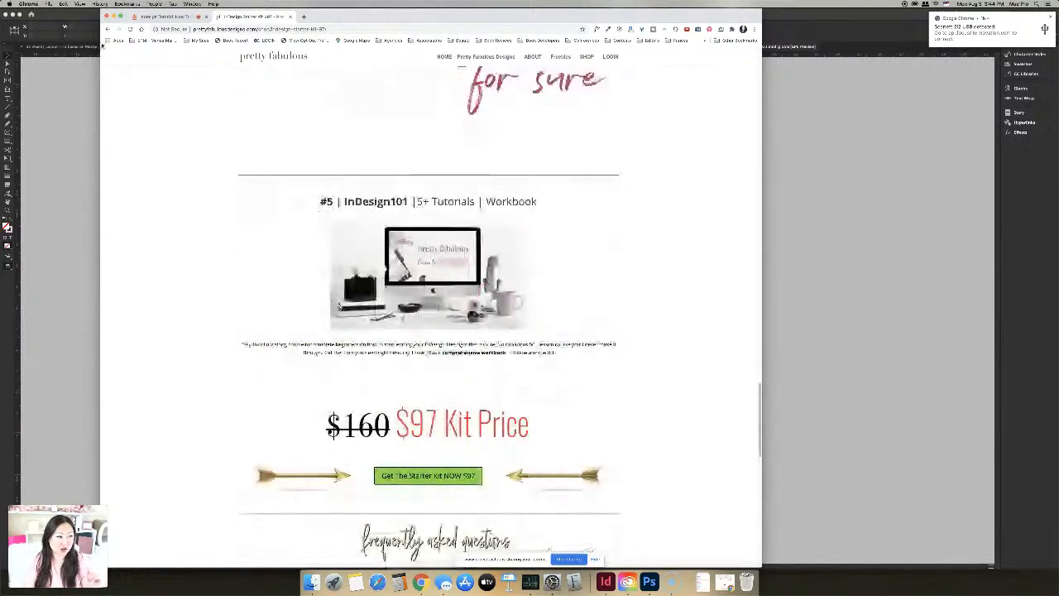
Go back to the shop, open The Ultimate Planner Bundle and review its five included planner templates
left_click(107, 31)
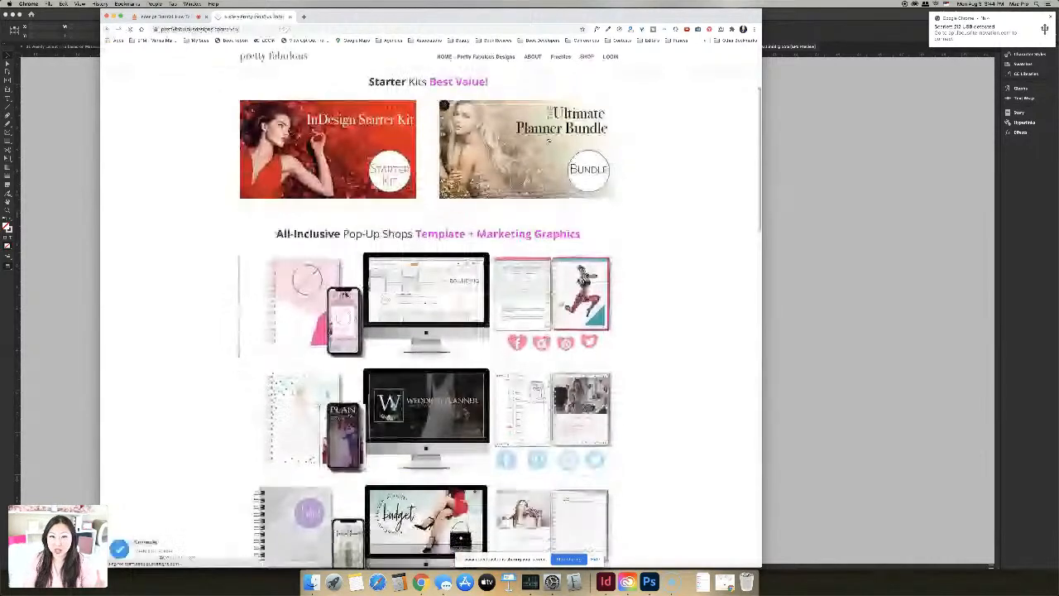
left_click(569, 153)
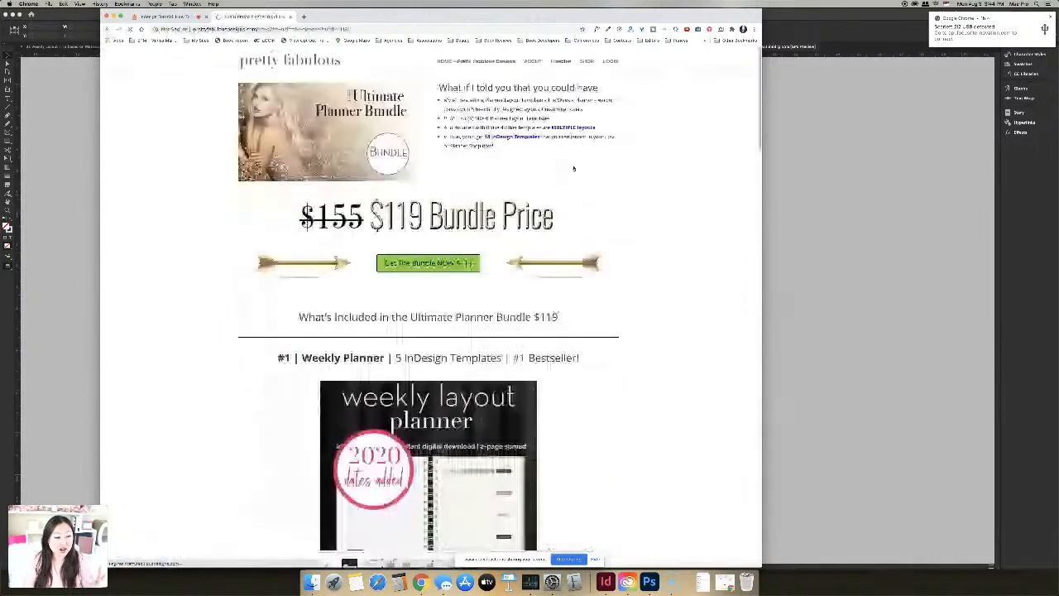
scroll(574, 182, "down", 3)
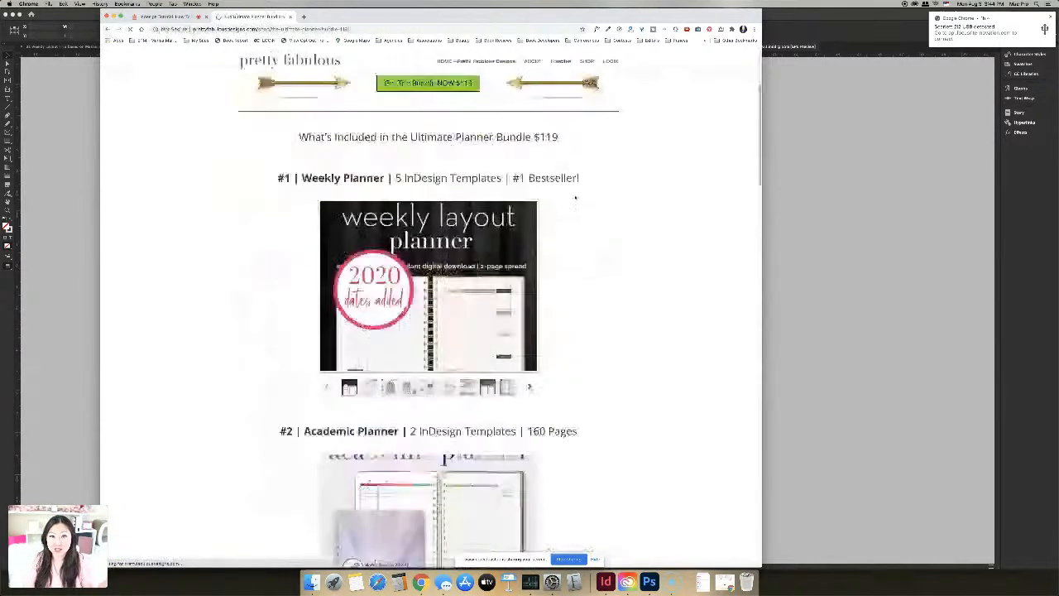
scroll(575, 197, "down", 1)
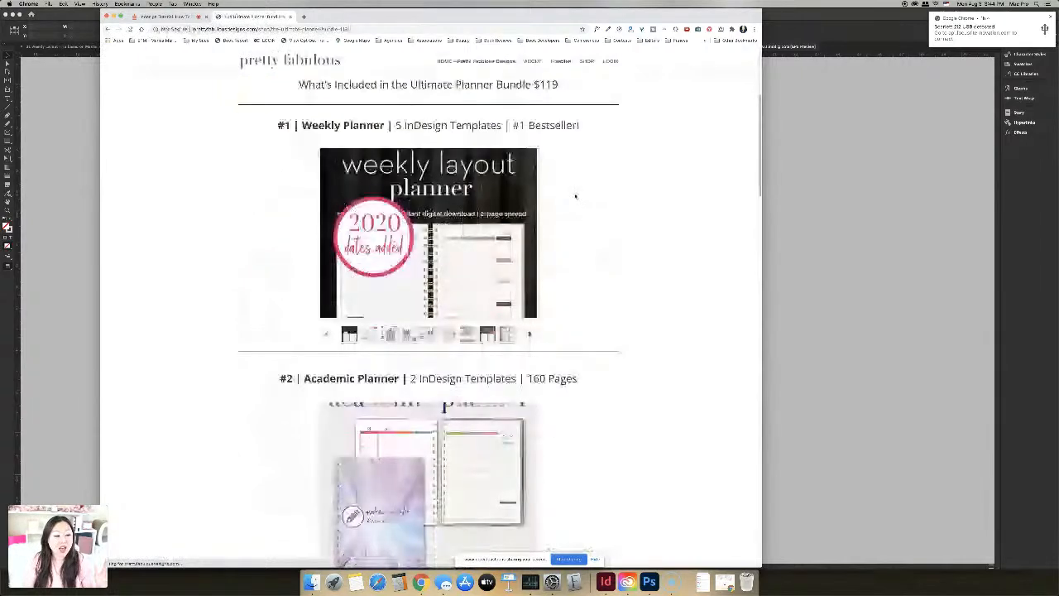
scroll(576, 196, "down", 4)
scroll(576, 196, "down", 2)
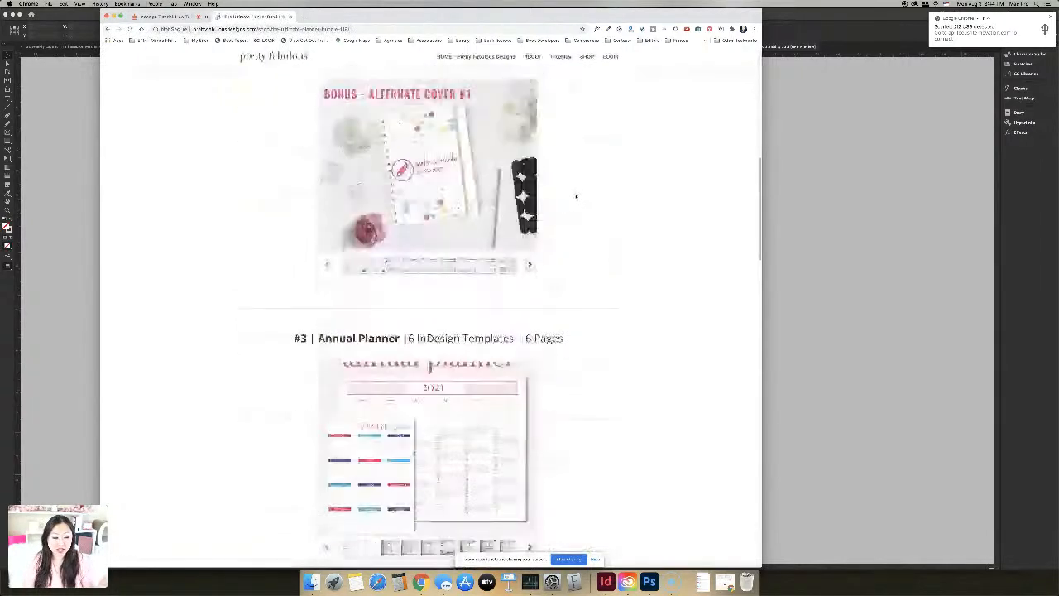
scroll(576, 196, "down", 10)
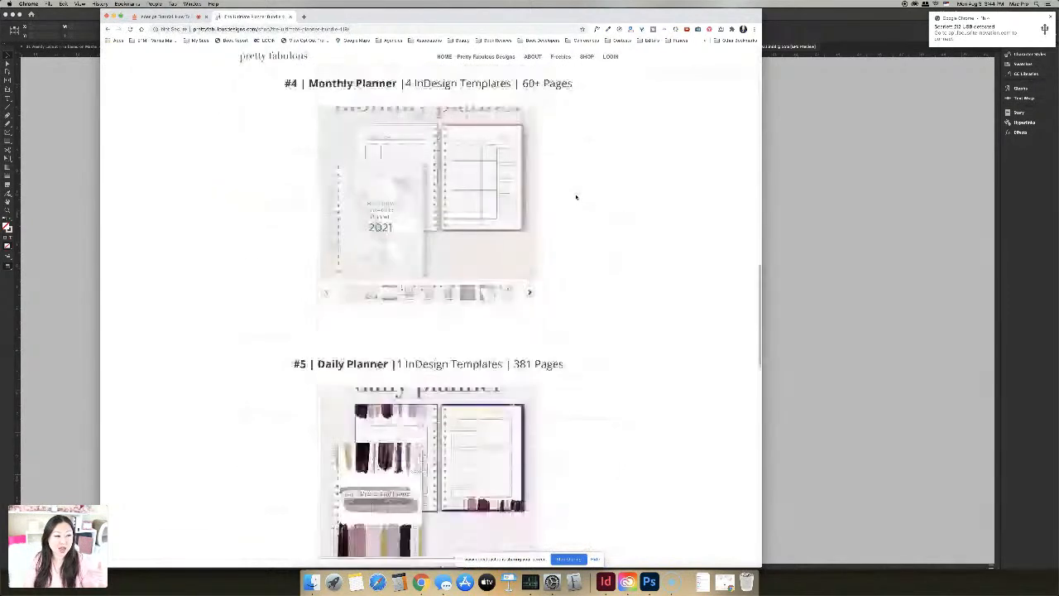
scroll(576, 196, "down", 2)
scroll(576, 196, "down", 3)
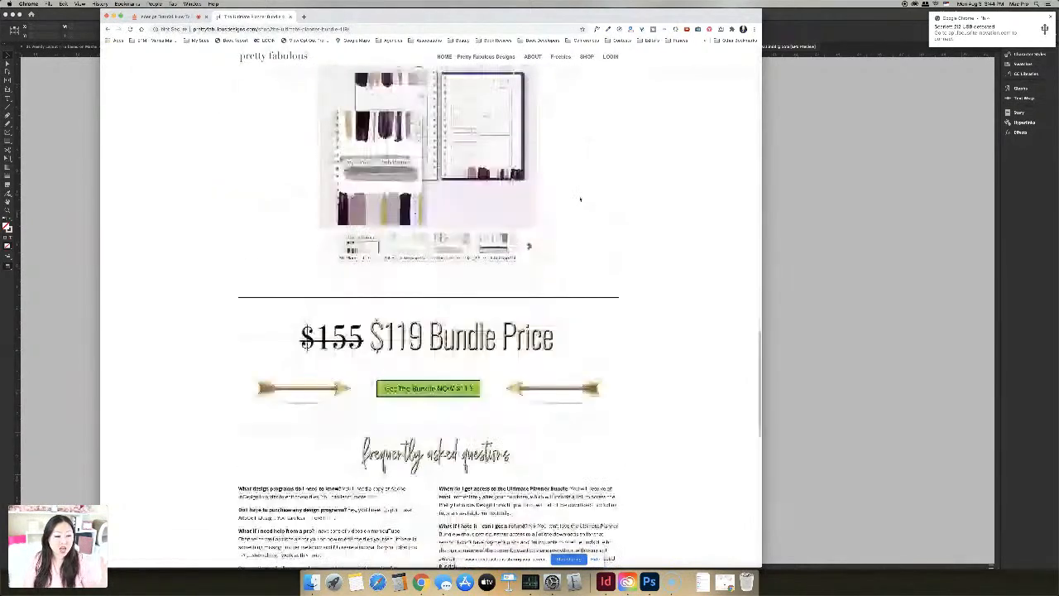
scroll(580, 199, "up", 3)
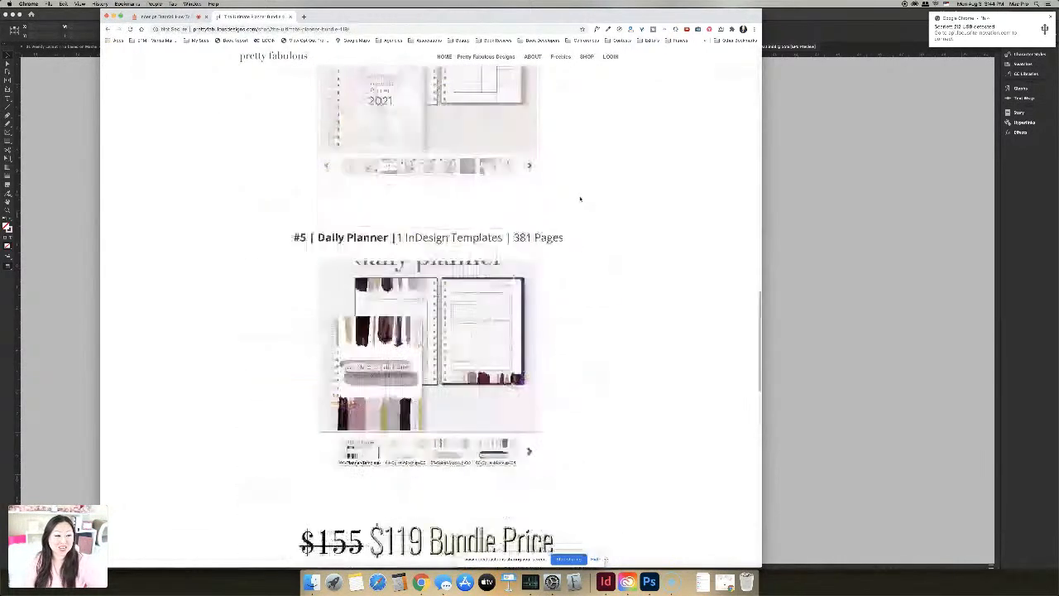
scroll(580, 199, "up", 10)
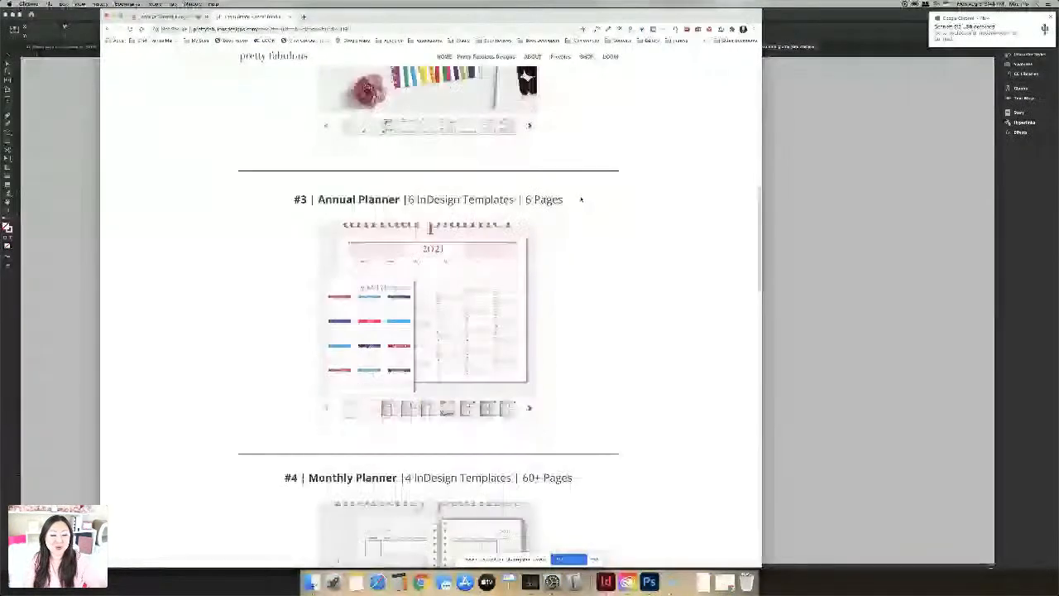
scroll(580, 199, "up", 3)
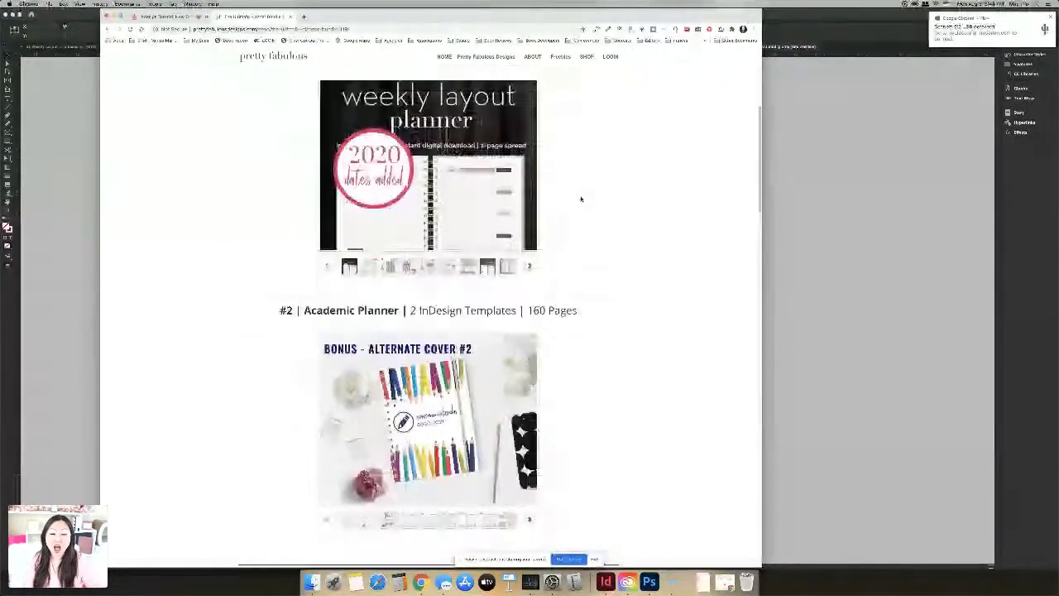
scroll(581, 199, "up", 5)
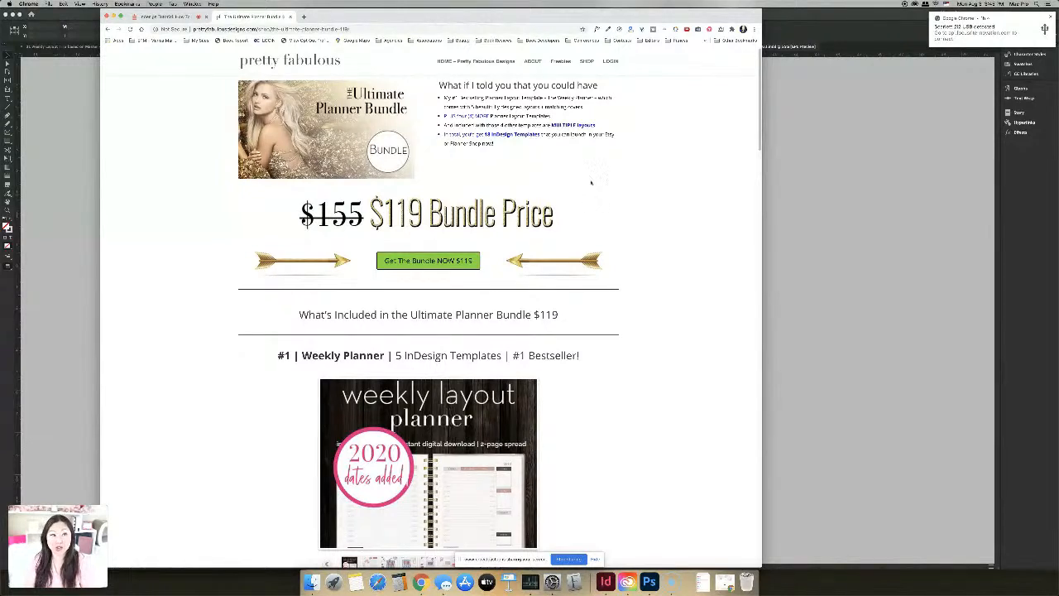
Check the live tutorial broadcast page and return to the shop's 2021 weekly planner templates
left_click(165, 16)
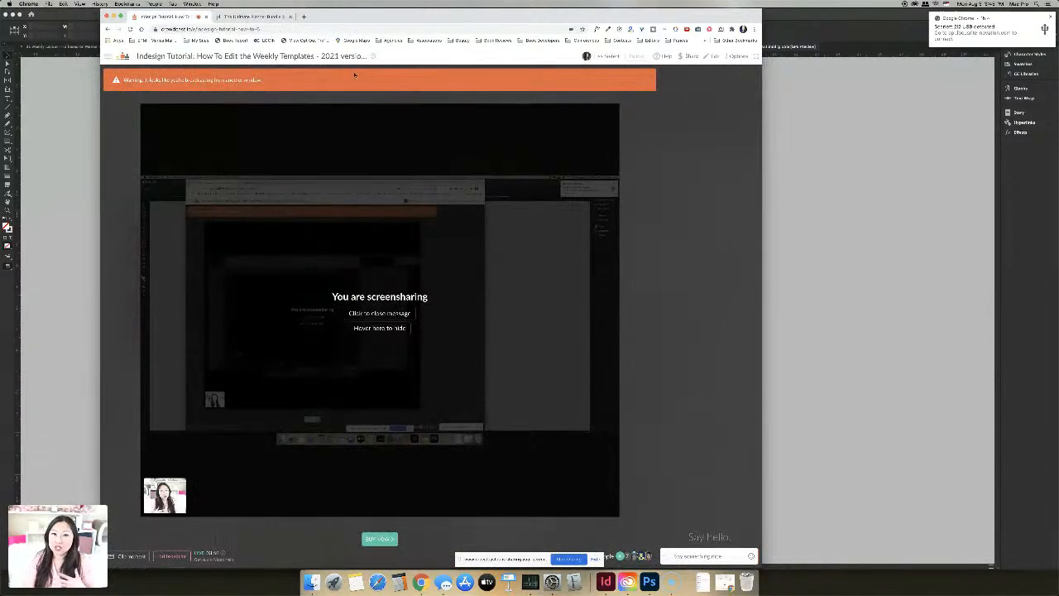
left_click(244, 16)
left_click(242, 57)
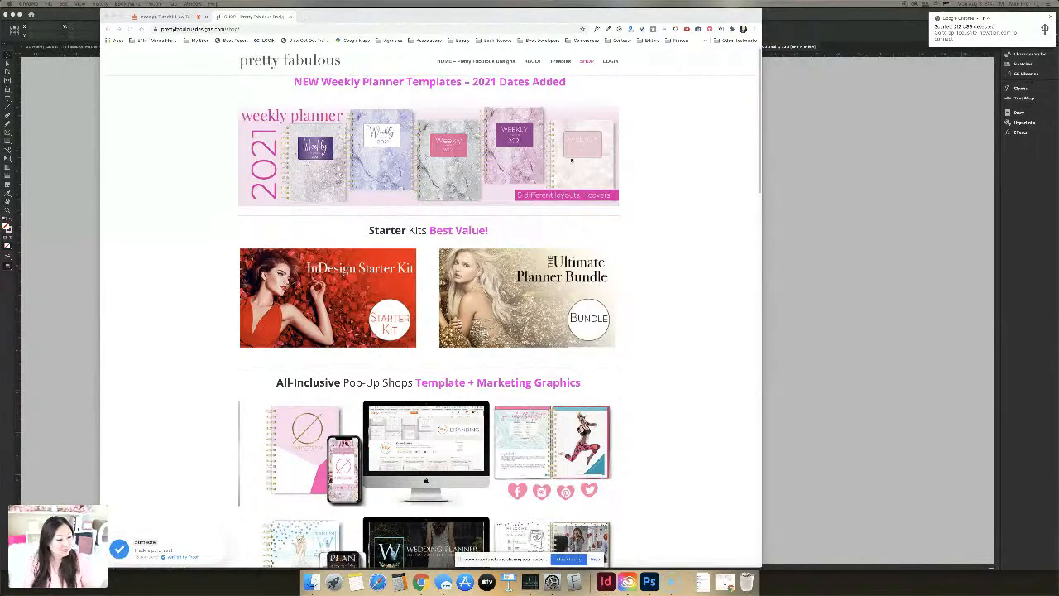
Switch to InDesign and show the purple-label cover of the 01 Weekly Layout document in full view
left_click(825, 234)
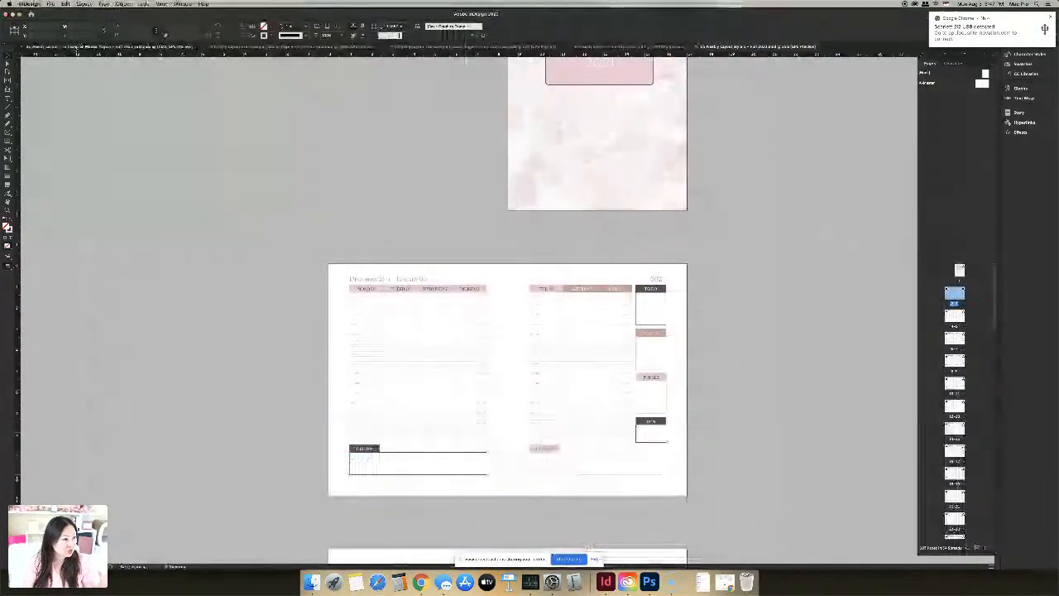
left_click(95, 48)
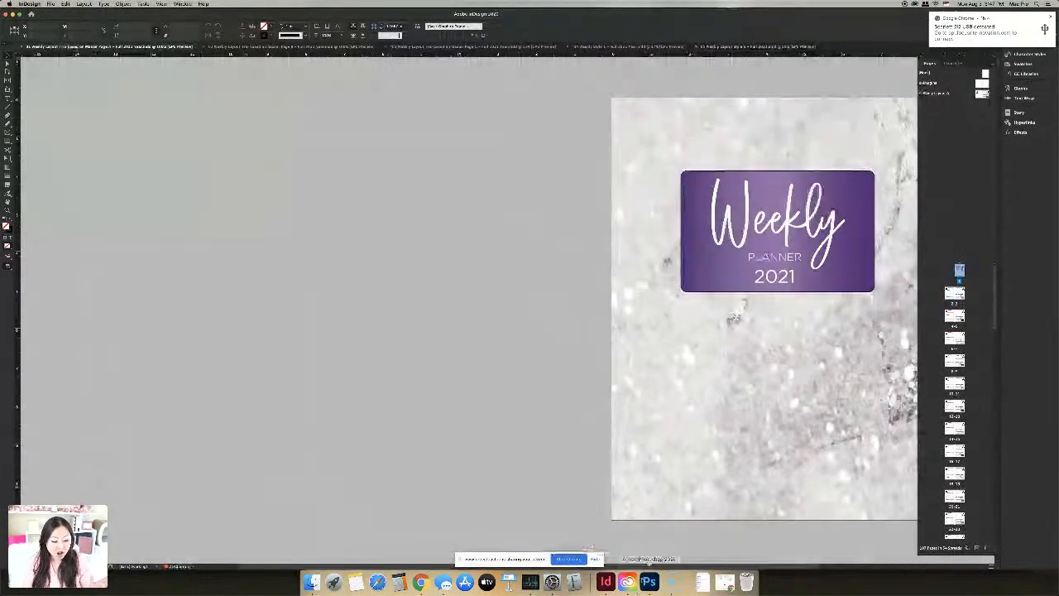
left_click_drag(663, 566, 729, 559)
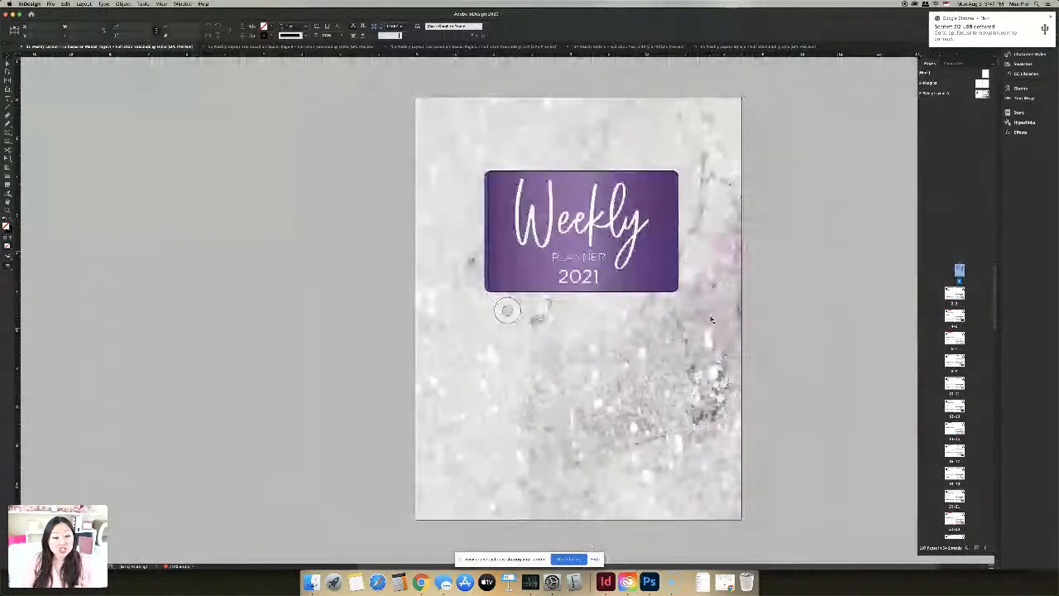
left_click(671, 177)
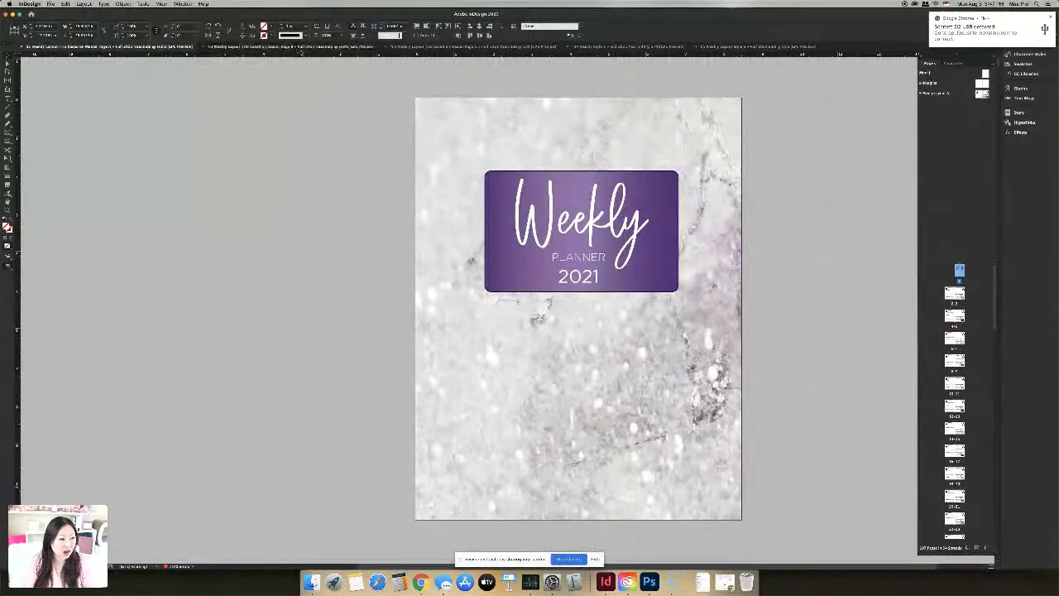
Show the full cover of the 02 Weekly Layout document and compare it with the 01 document's cover, ending on 02
left_click(297, 48)
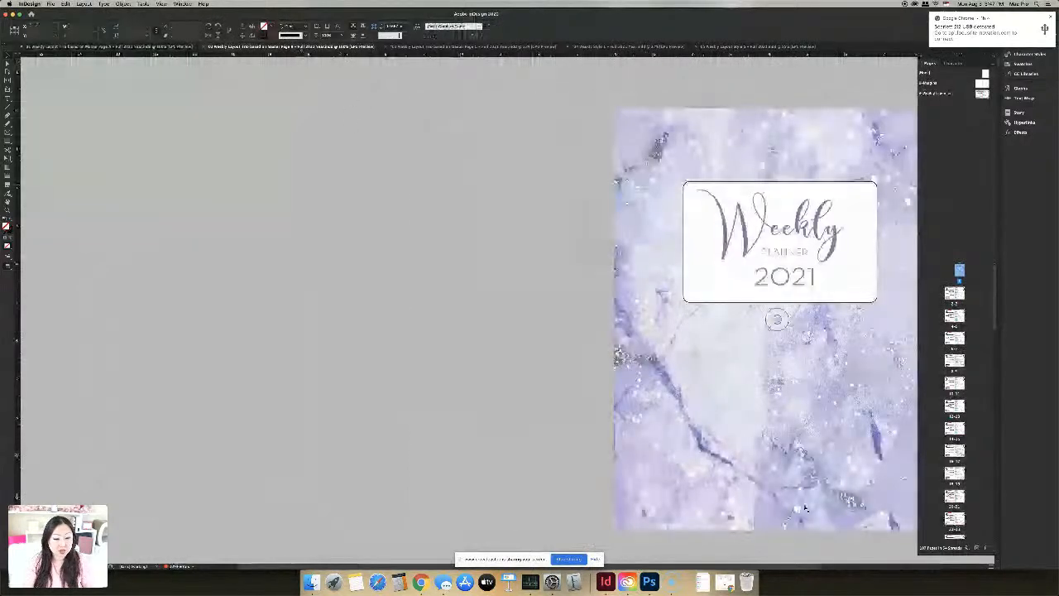
left_click_drag(705, 568, 779, 566)
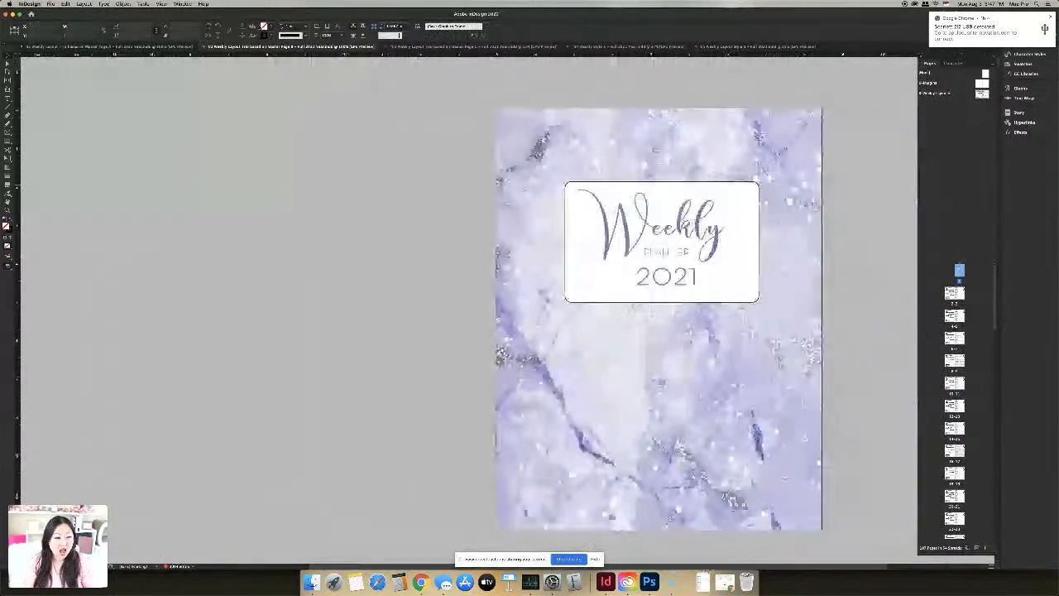
left_click(154, 47)
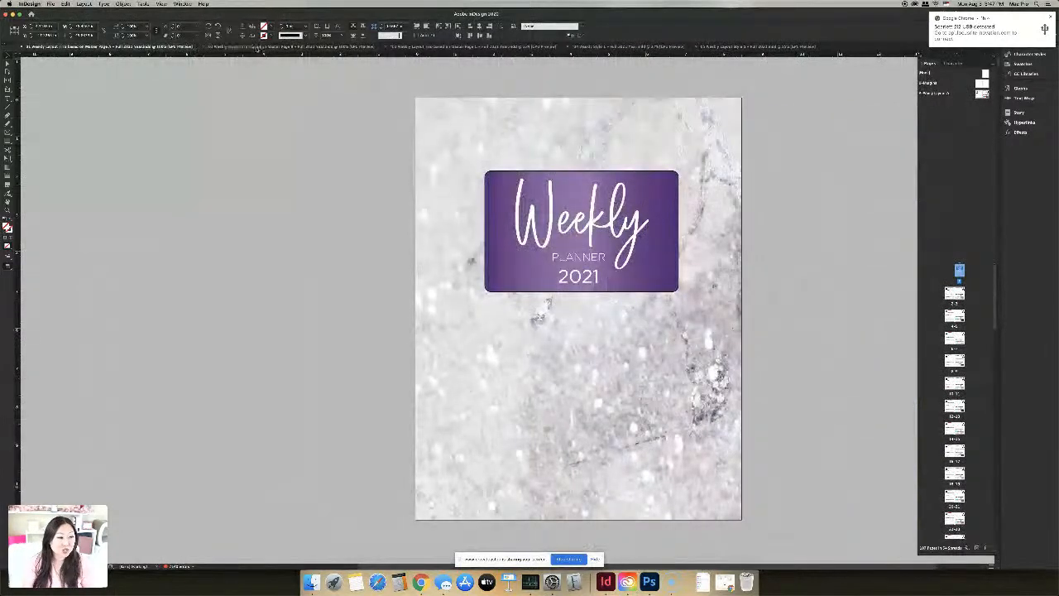
left_click(258, 48)
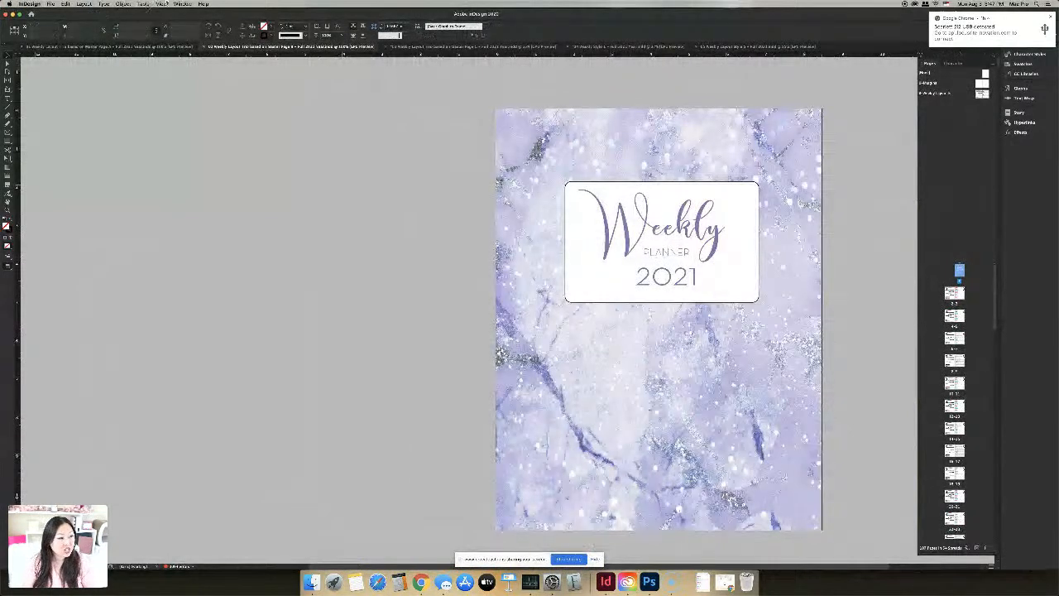
left_click(183, 5)
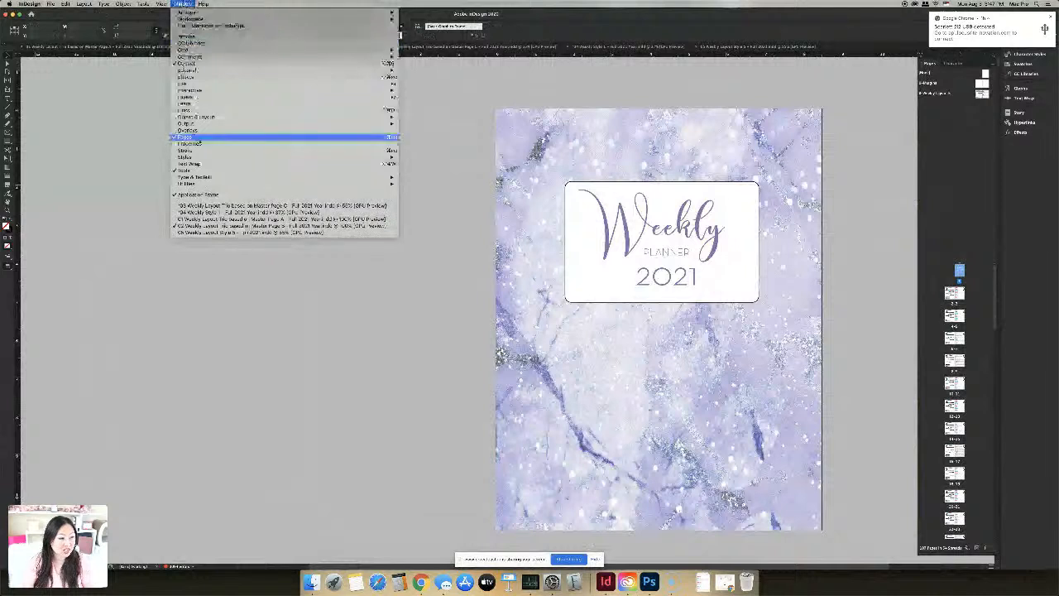
mouse_move(201, 124)
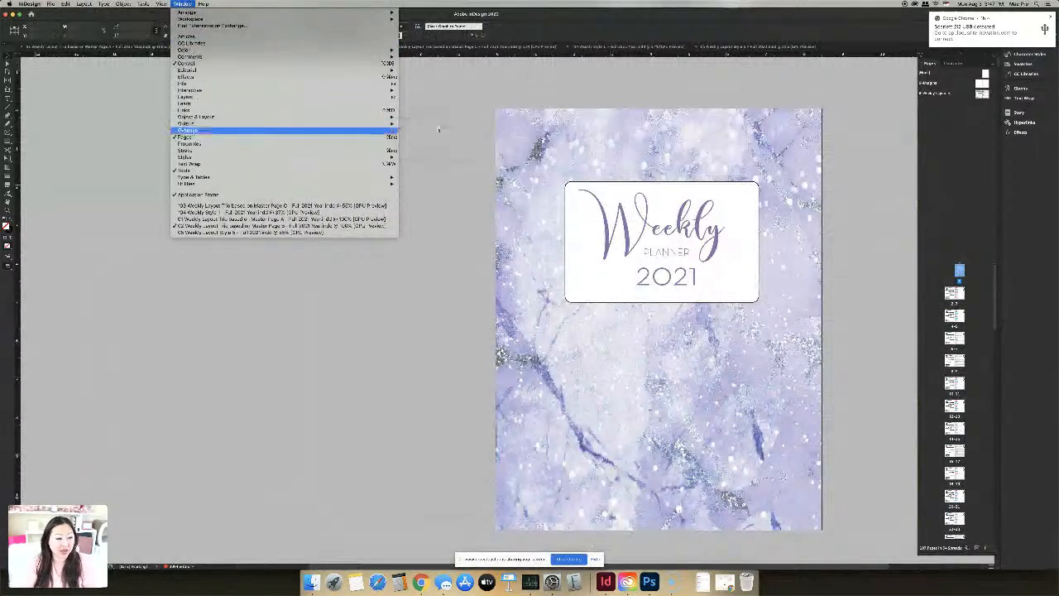
left_click(845, 211)
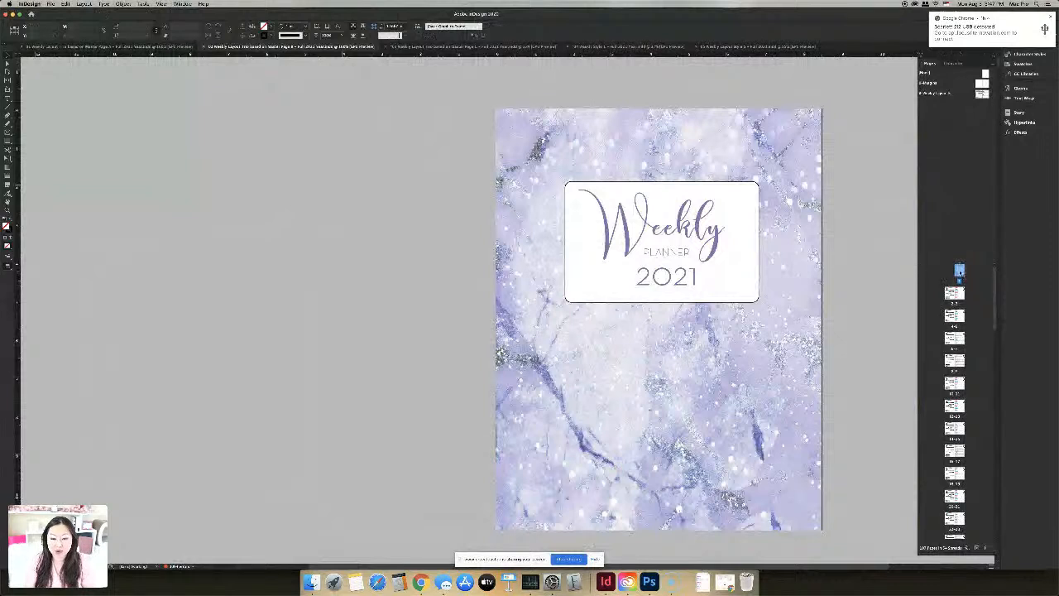
Move cover page 1 of the 02 document to before page 1 of the 01 Weekly Layout document, without deleting the original
right_click(960, 270)
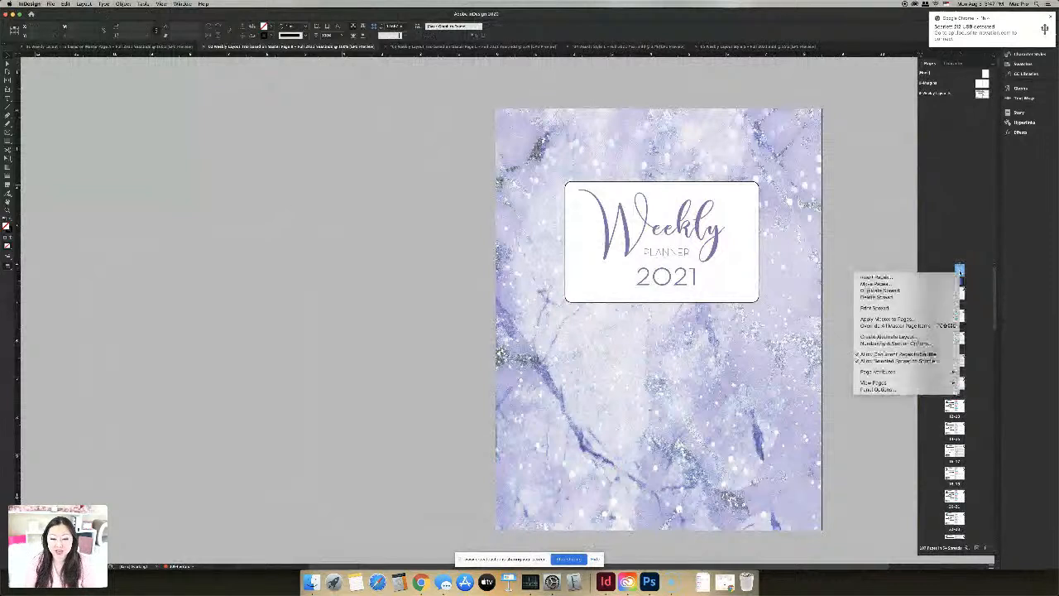
left_click(910, 283)
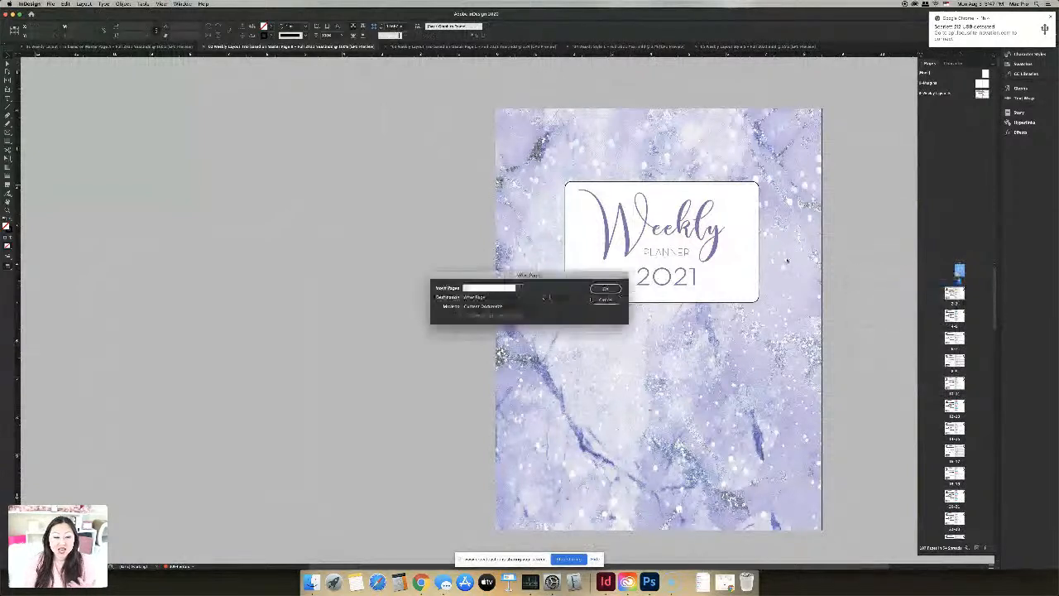
left_click(505, 306)
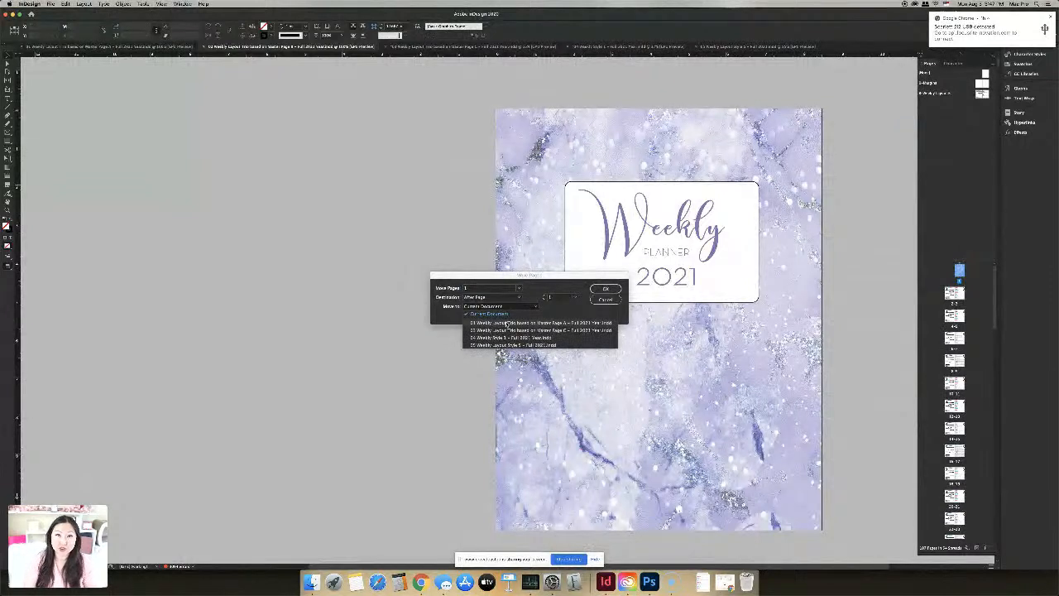
left_click(507, 322)
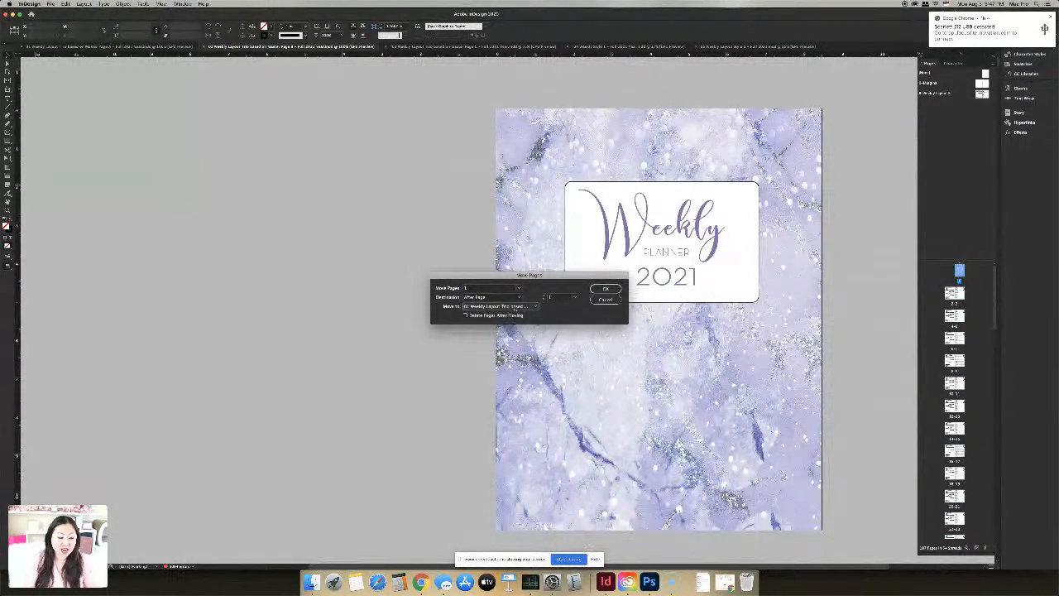
left_click(504, 297)
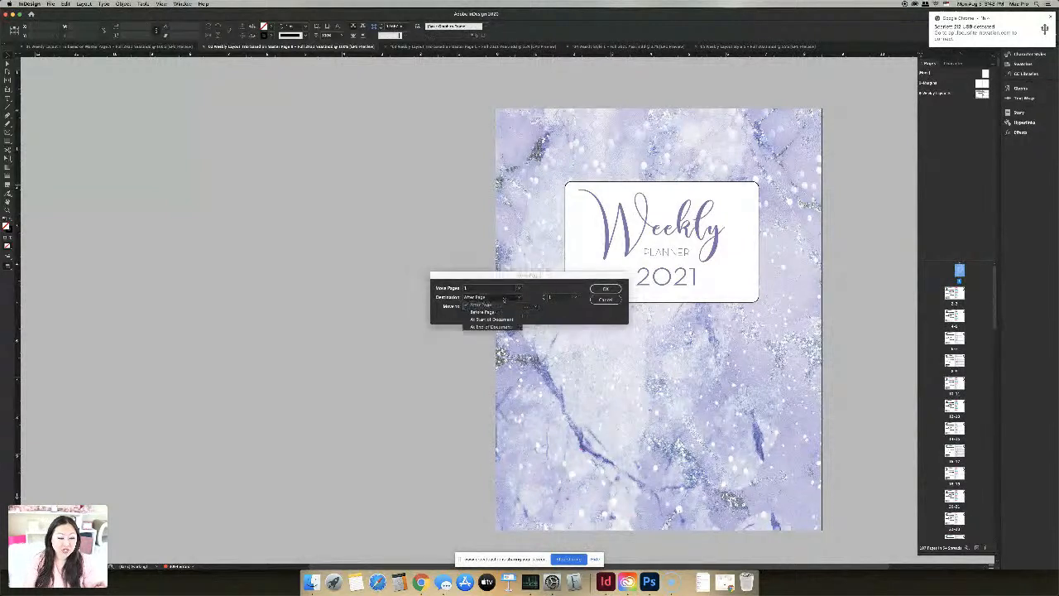
left_click(494, 312)
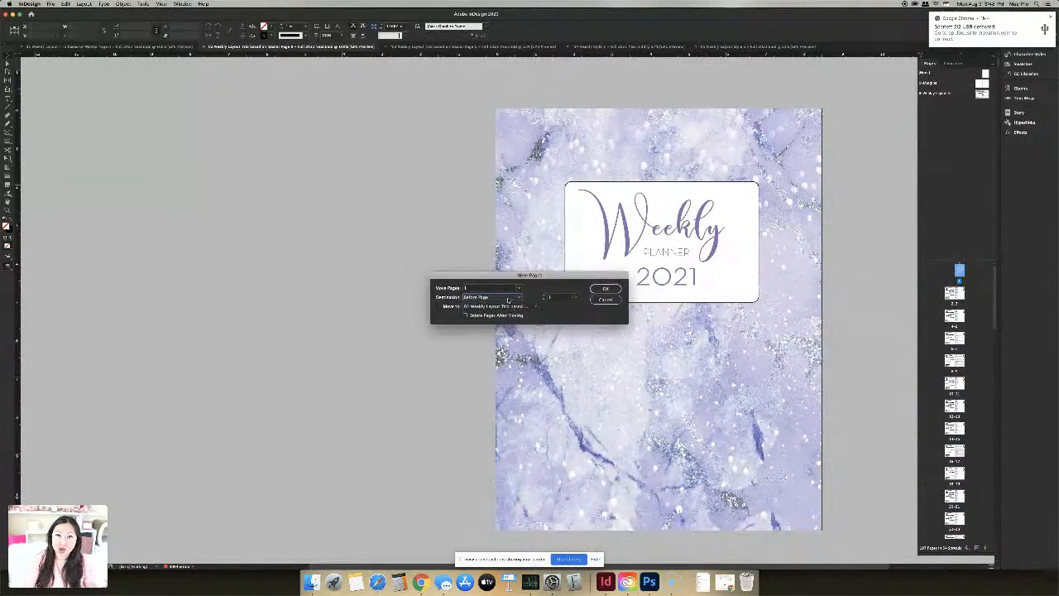
left_click(605, 288)
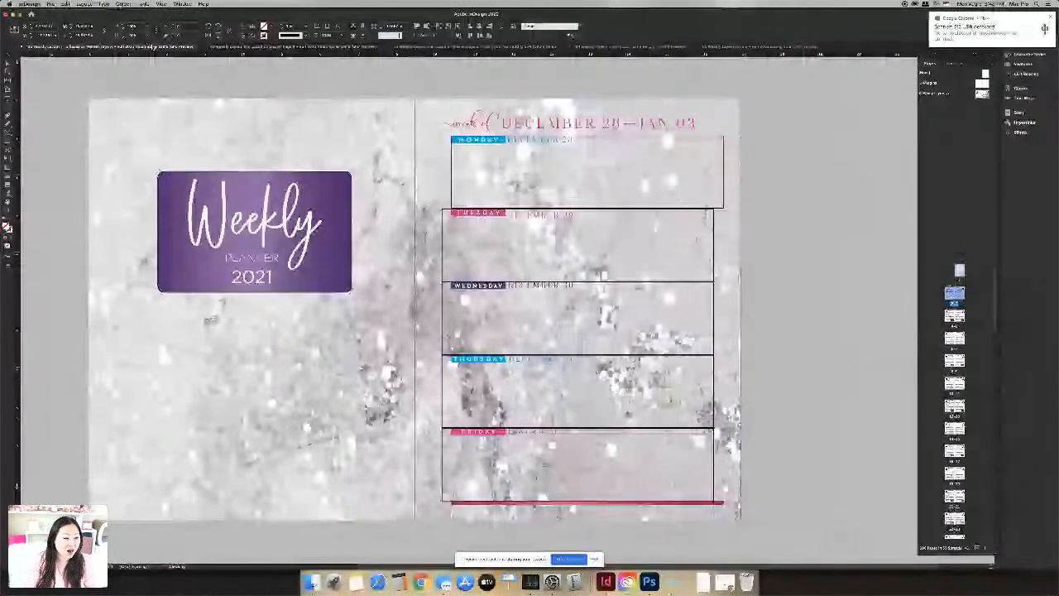
Check the moved cover and the following spread in the 01 document and undo the page move
left_click(960, 272)
double_click(961, 272)
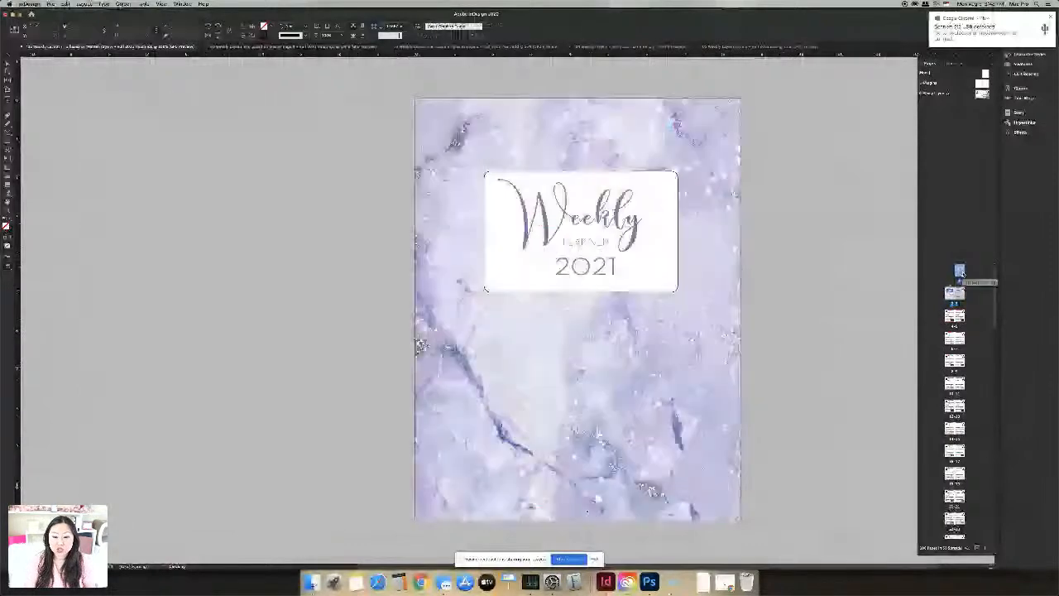
double_click(956, 294)
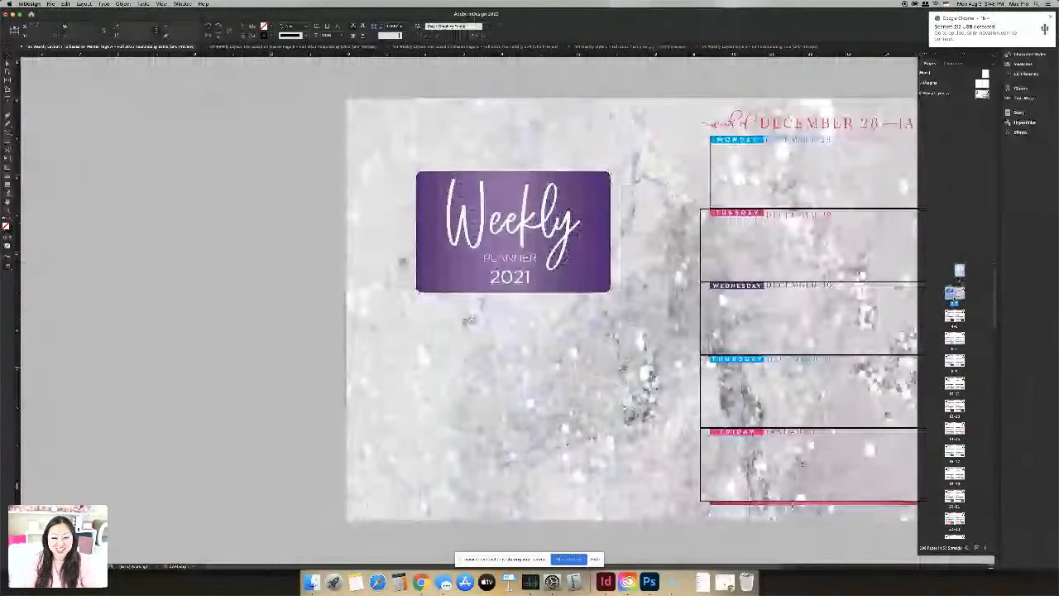
double_click(961, 275)
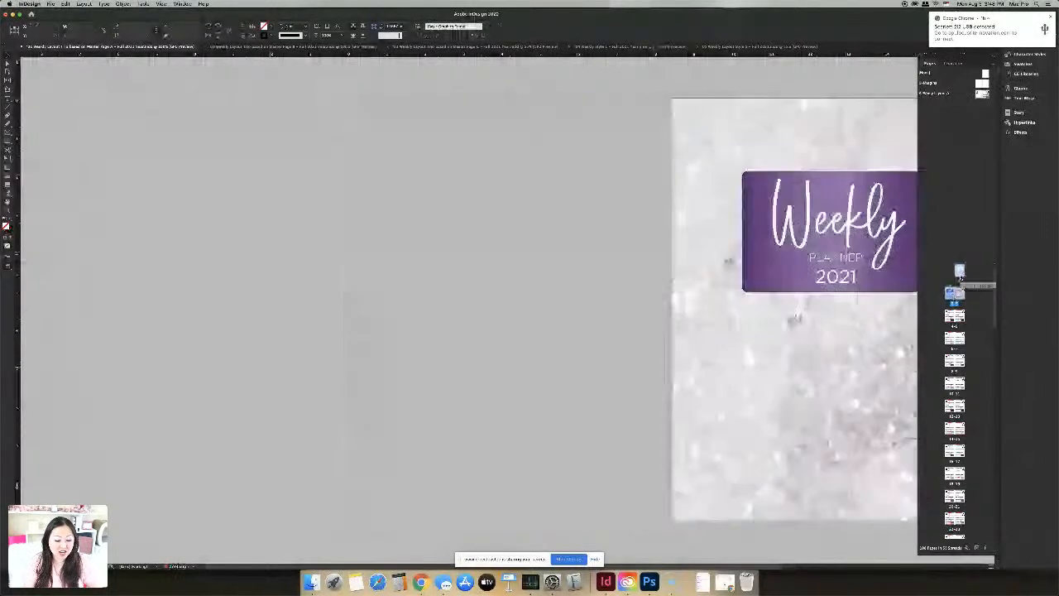
key("super+z")
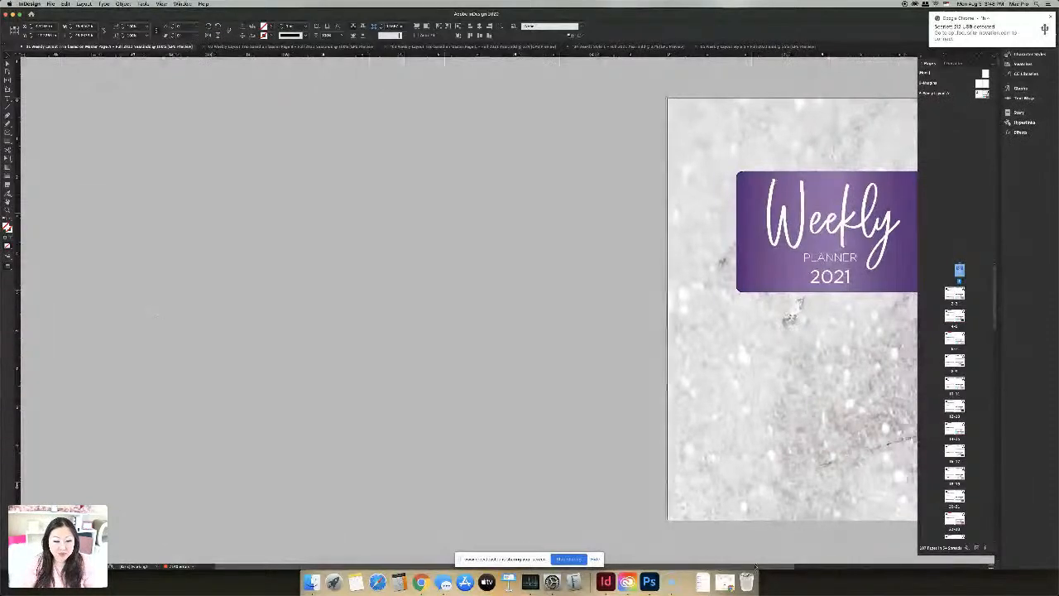
Fill the purple rounded label on the 01 document's cover with the white Paper swatch
scroll(845, 551, "right", 5)
scroll(760, 320, "right", 2)
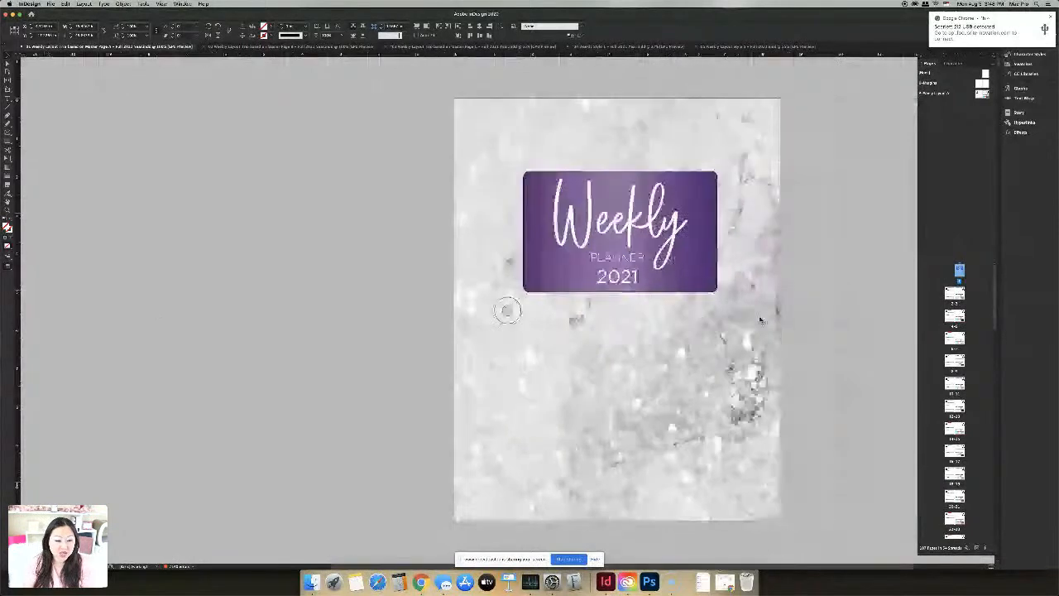
left_click(709, 289)
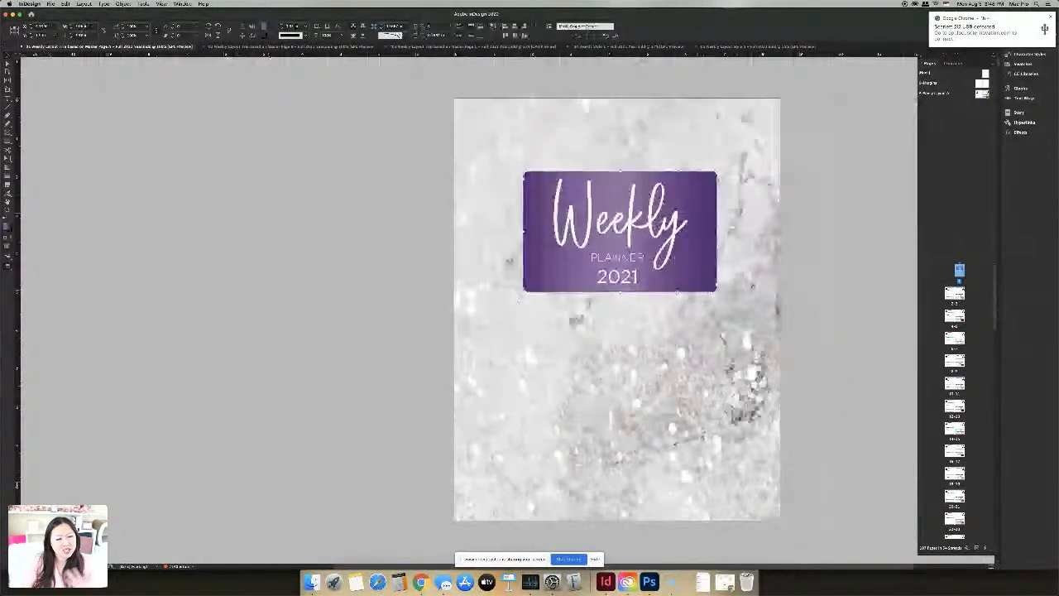
left_click(265, 26)
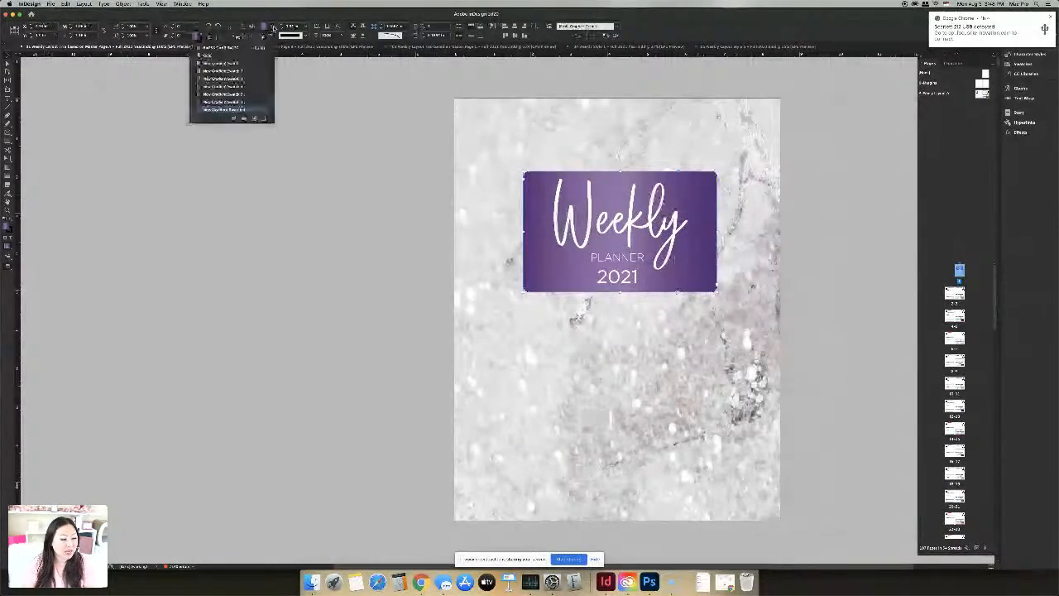
scroll(227, 79, "up", 5)
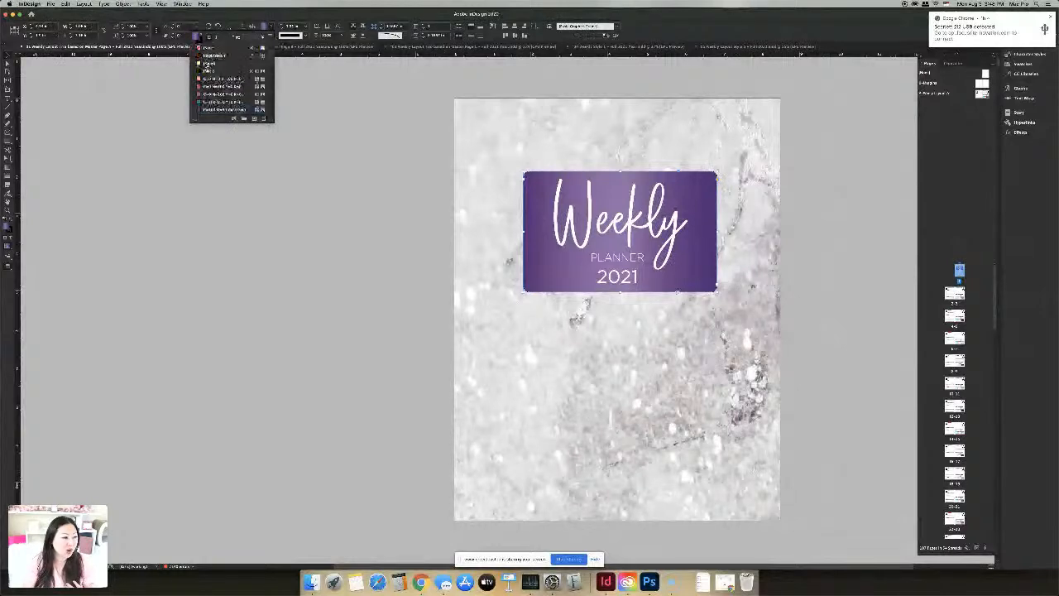
left_click(225, 64)
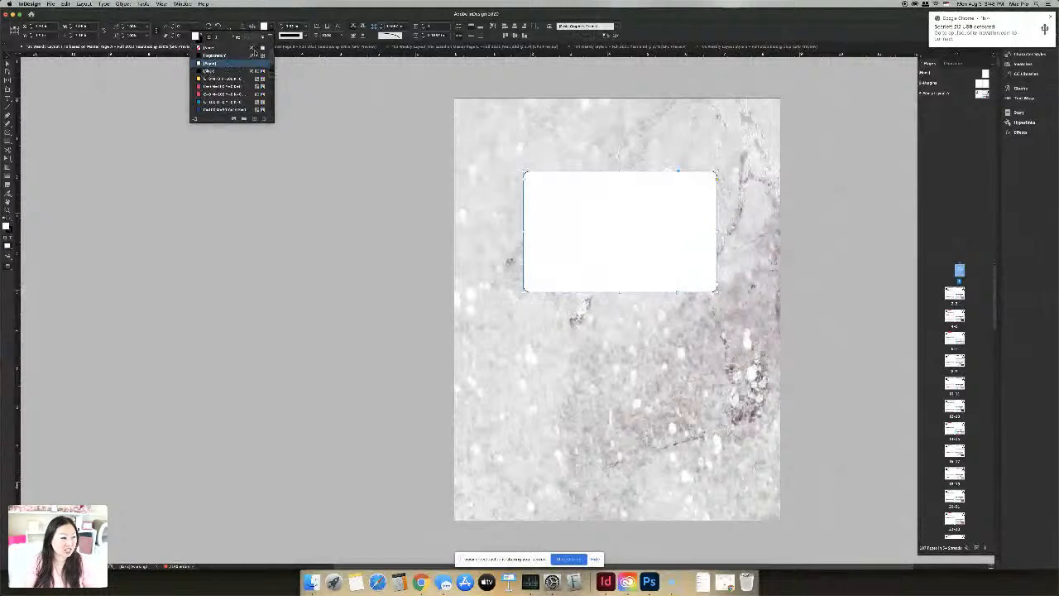
left_click(344, 13)
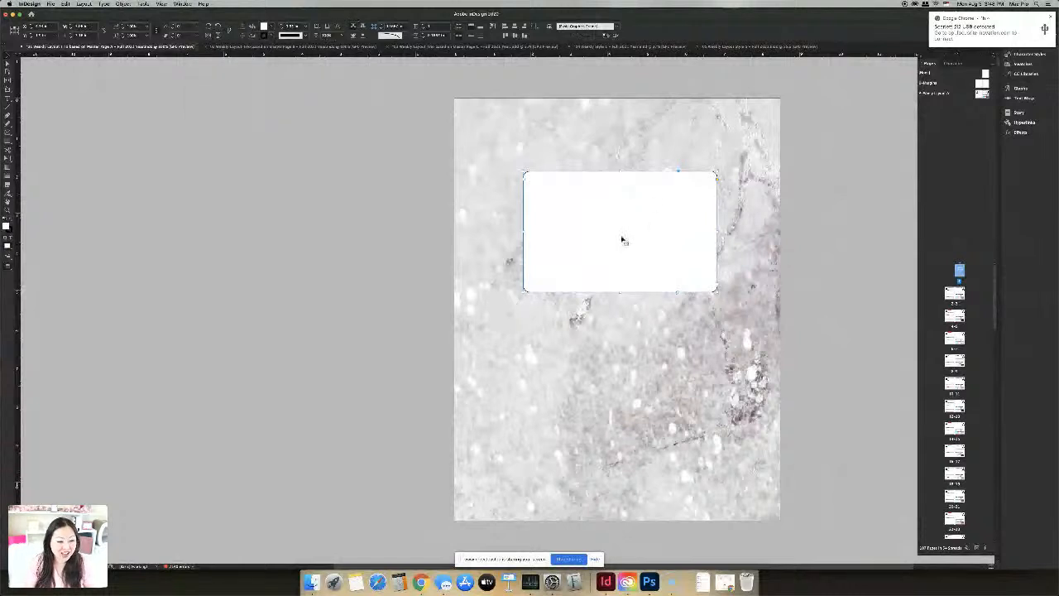
Recolour the white Weekly title text on the cover label with the muted purple swatch
left_click_drag(369, 213, 701, 283)
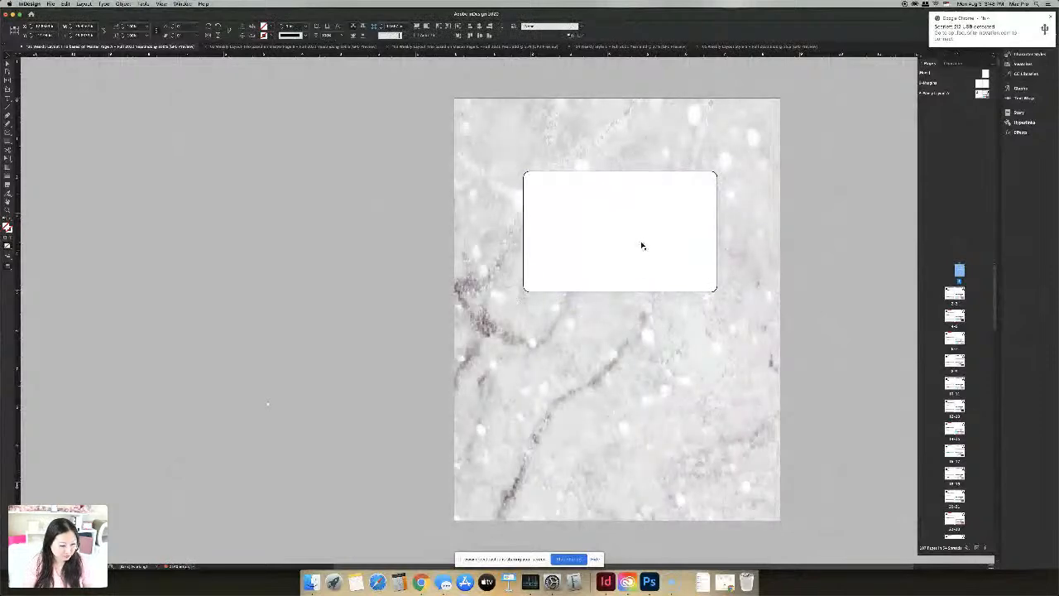
left_click_drag(642, 249, 485, 191)
left_click(631, 230)
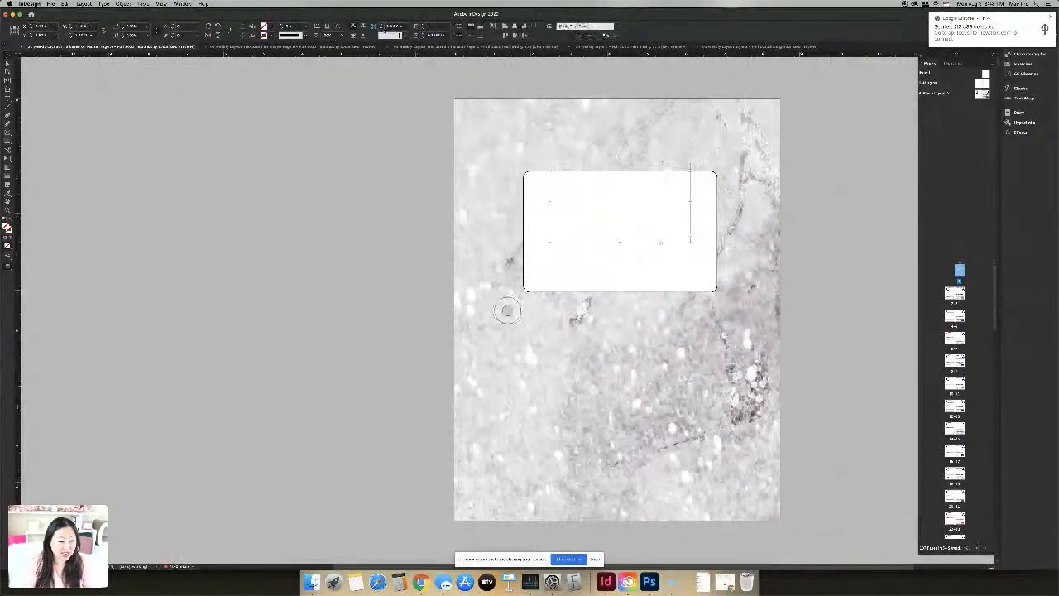
left_click(214, 36)
left_click(211, 63)
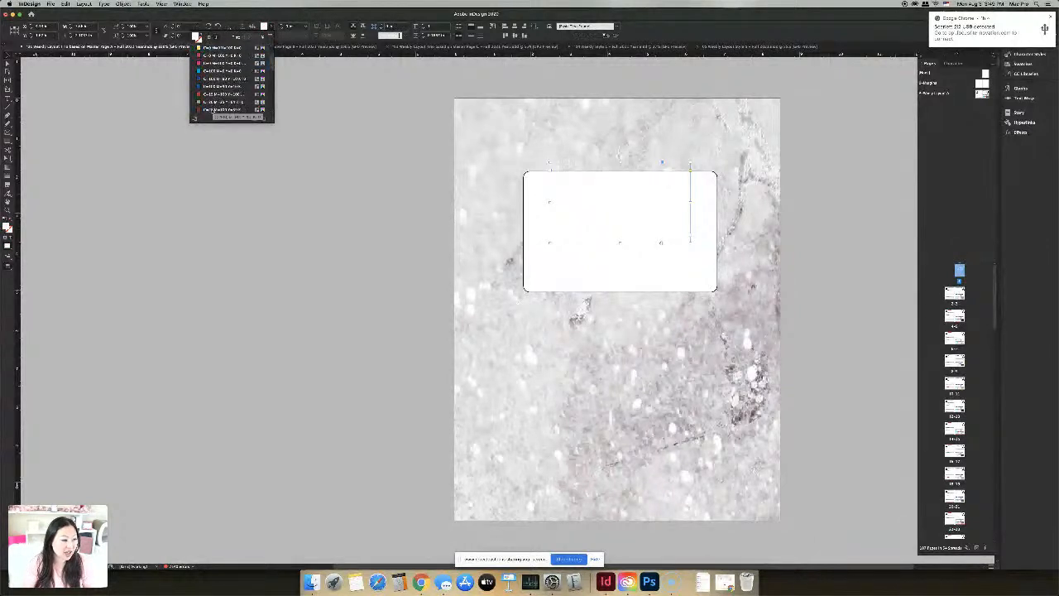
left_click(248, 93)
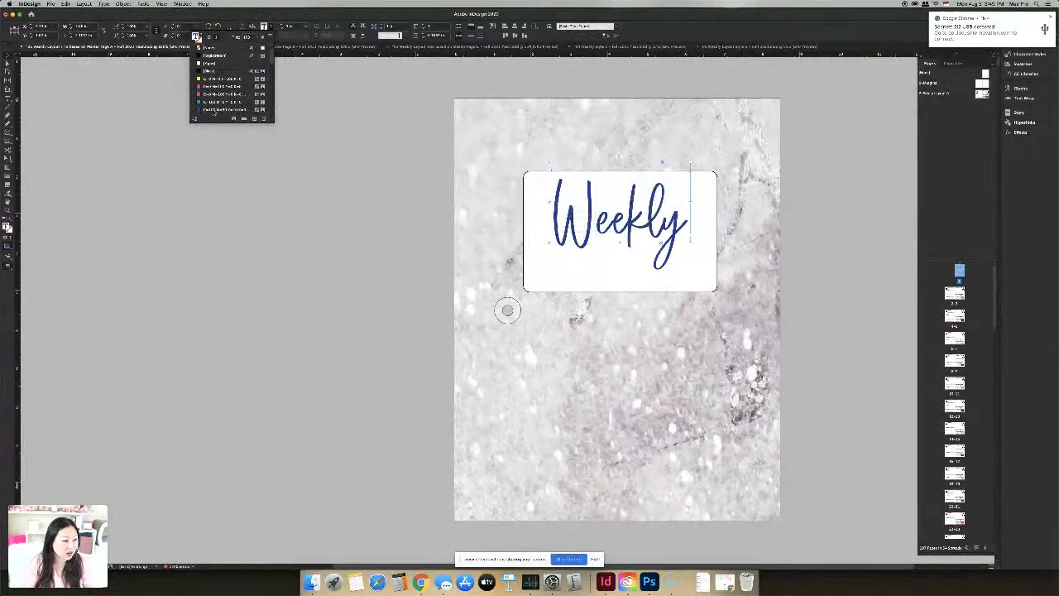
scroll(221, 99, "down", 5)
left_click(221, 110)
left_click(486, 252)
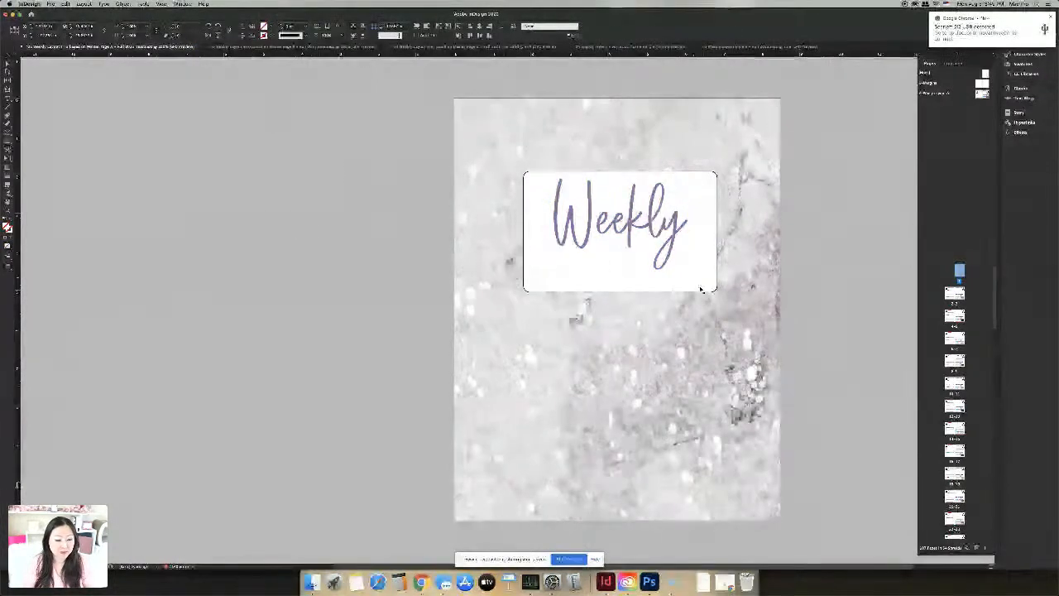
Apply the same purple swatch to the PLANNER 2021 text on the cover label and deselect it
left_click(639, 284)
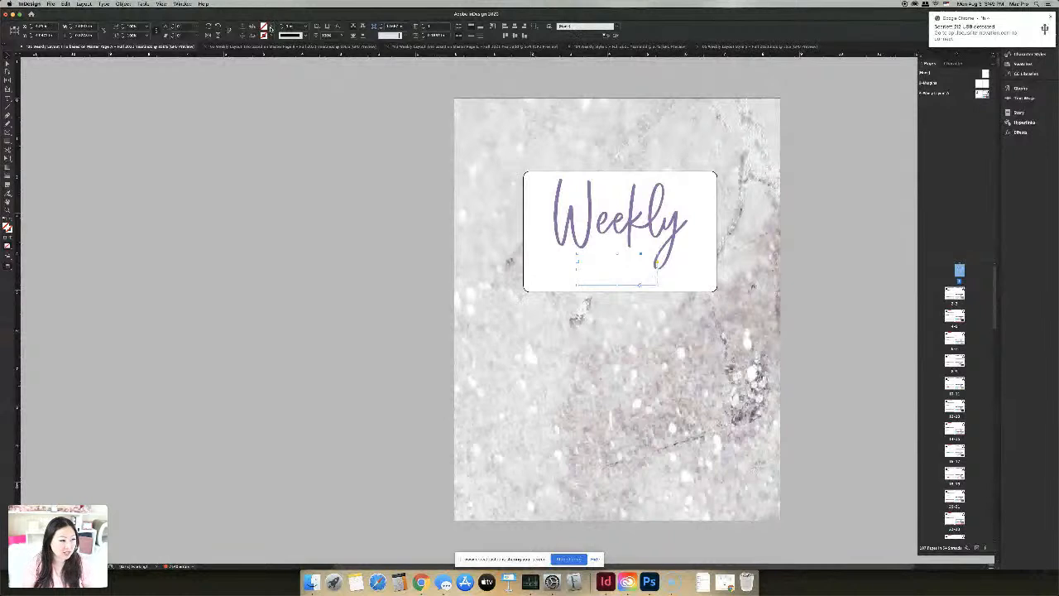
left_click(199, 37)
scroll(222, 79, "down", 3)
left_click(220, 110)
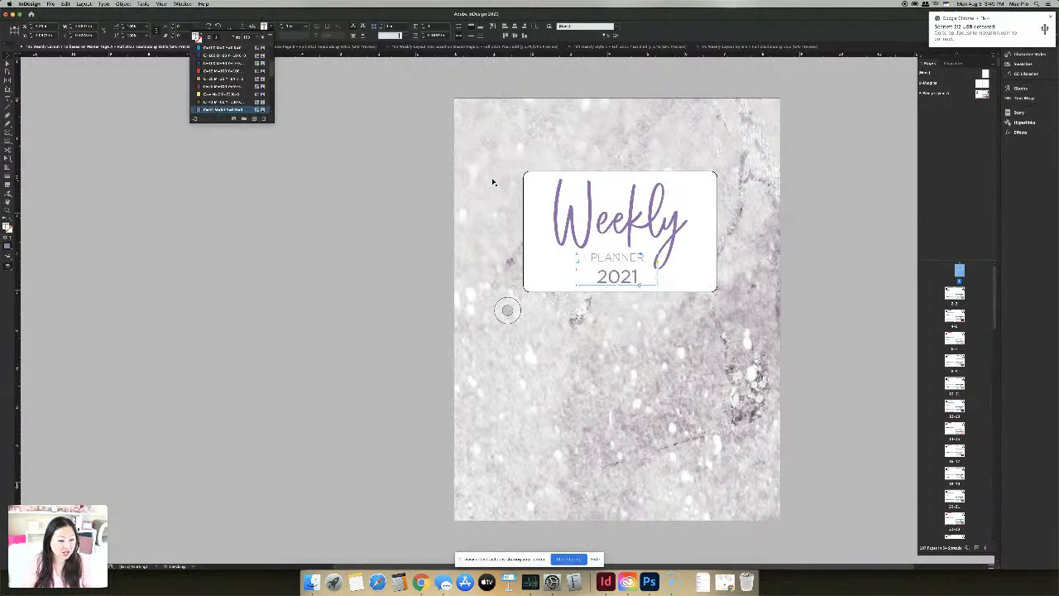
left_click(869, 304)
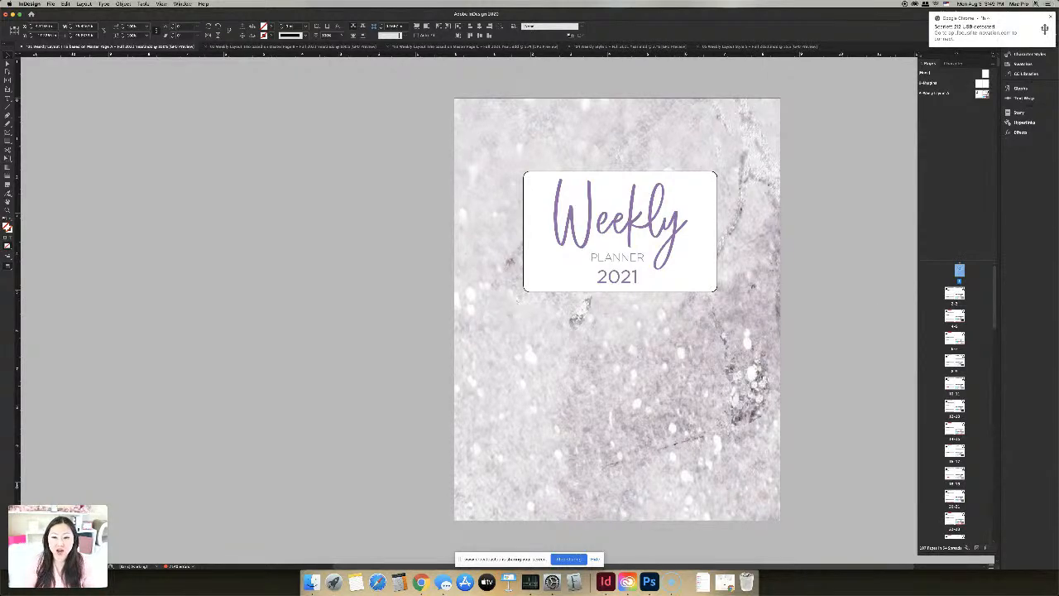
Dismiss the browser notification, return to InDesign and show the January 04–10 weekly spread in full
left_click(1051, 17)
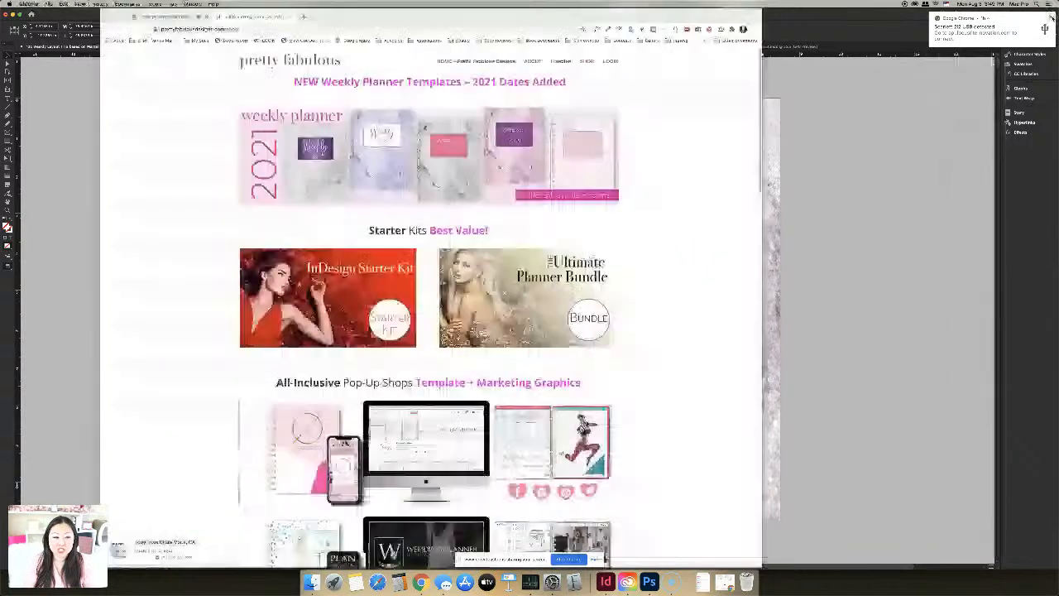
left_click(842, 187)
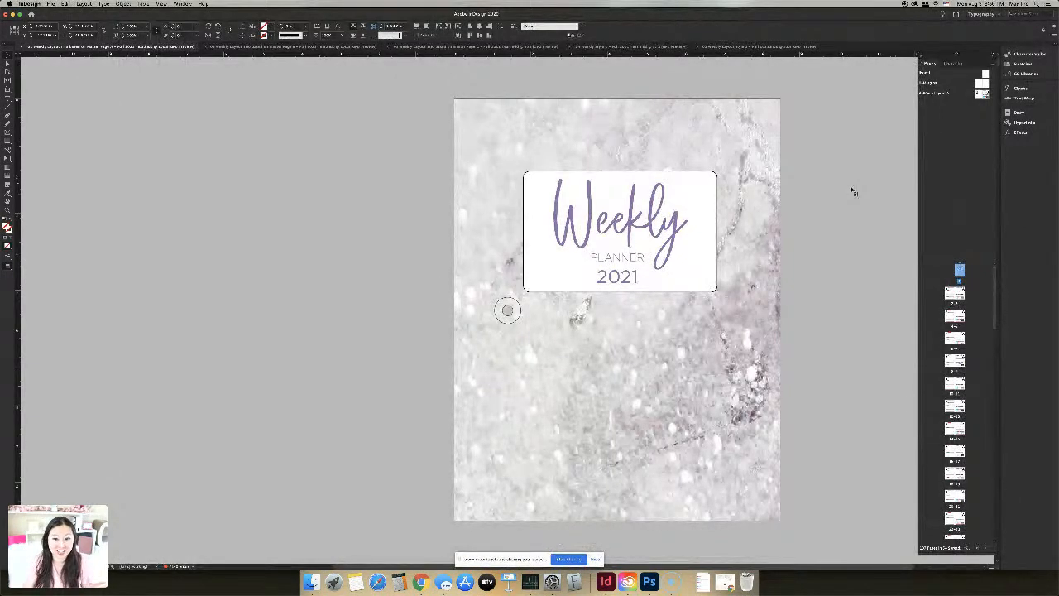
double_click(955, 298)
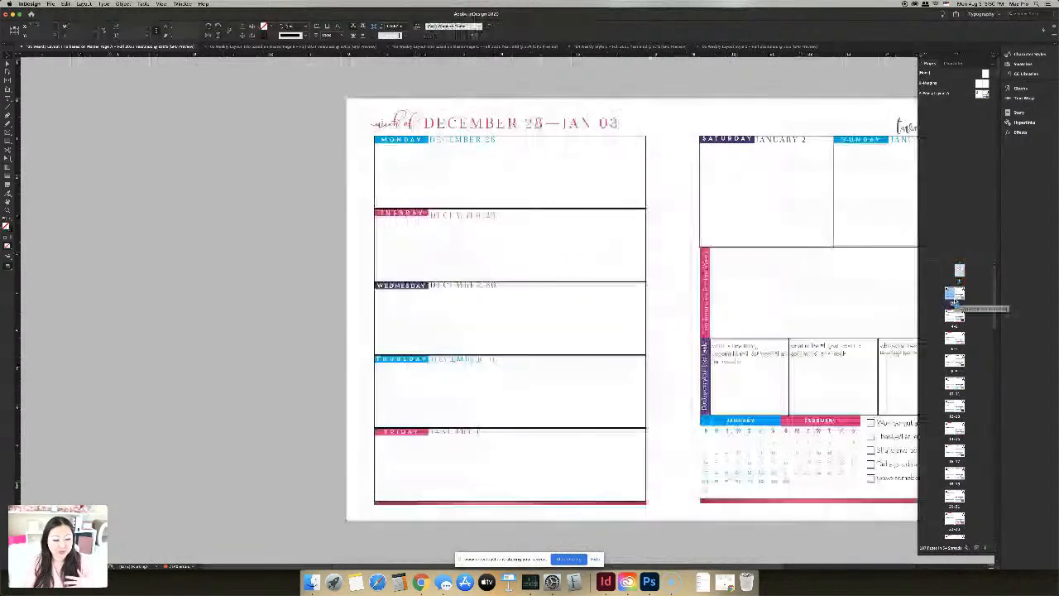
double_click(951, 321)
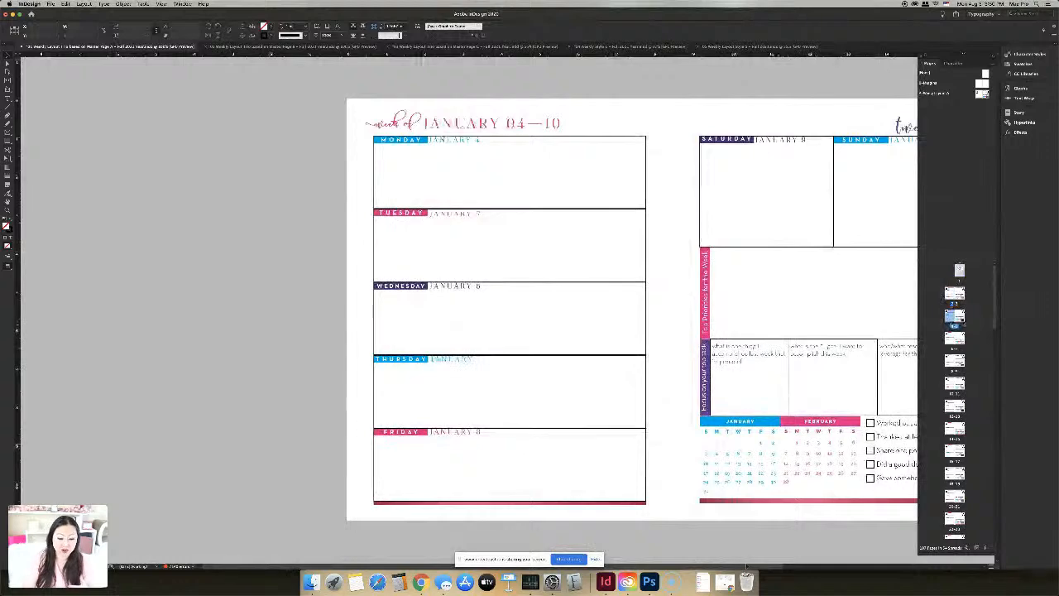
left_click_drag(744, 567, 830, 565)
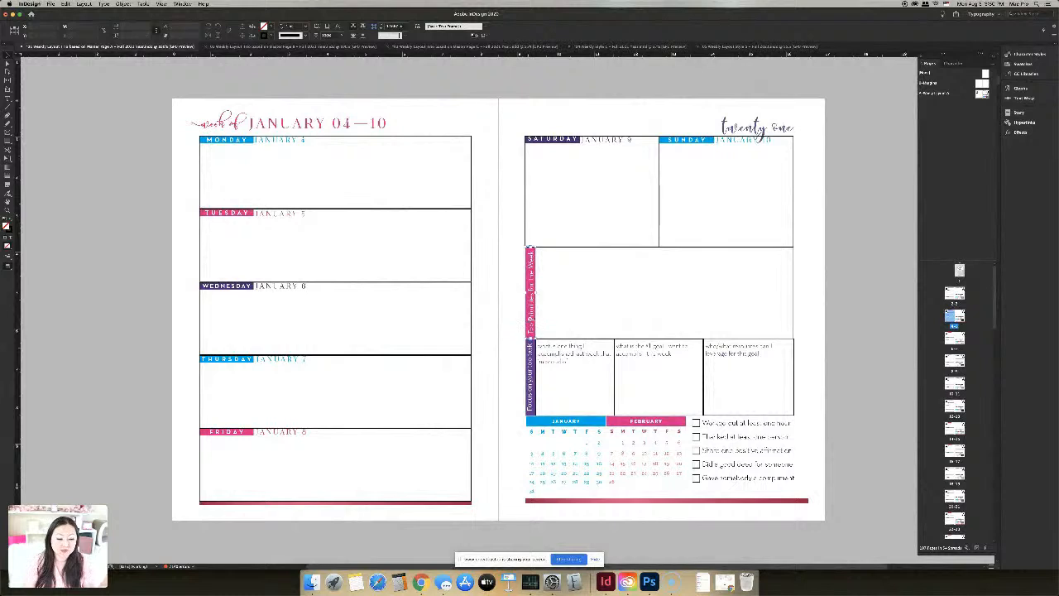
Replace the vertical "Top Priorities for the Week" label on the January 04–10 spread with "Most important meetings"
double_click(531, 327)
left_click_drag(531, 334, 538, 239)
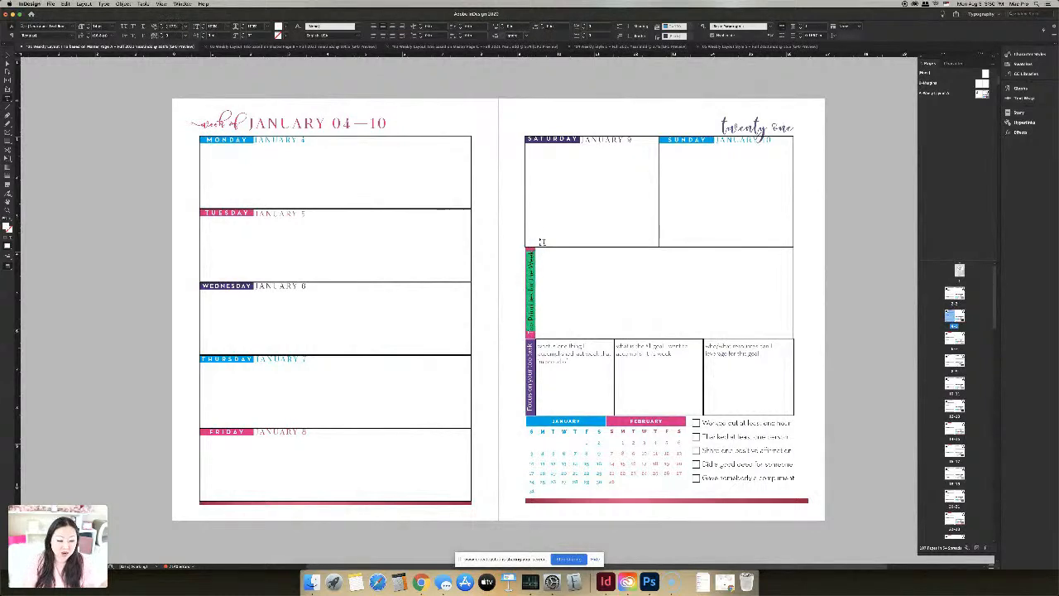
left_click(63, 155)
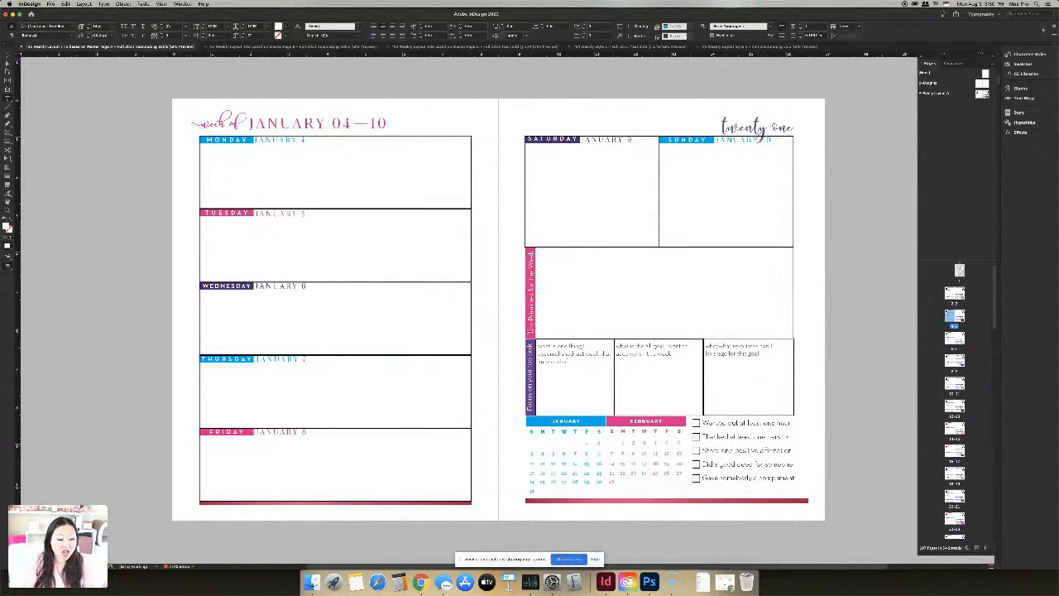
left_click_drag(531, 335, 532, 248)
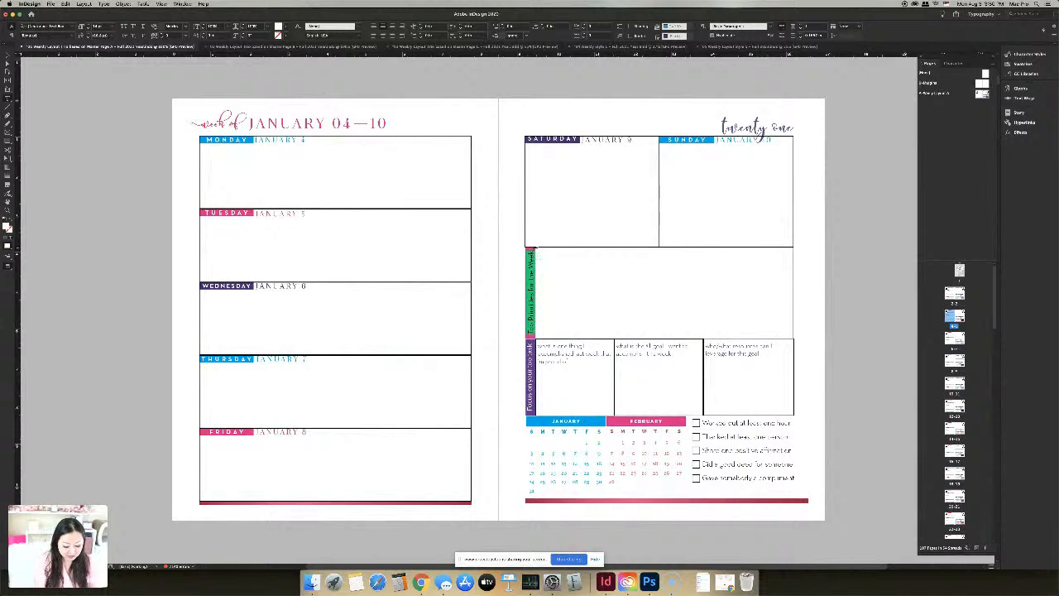
type("Most Importa")
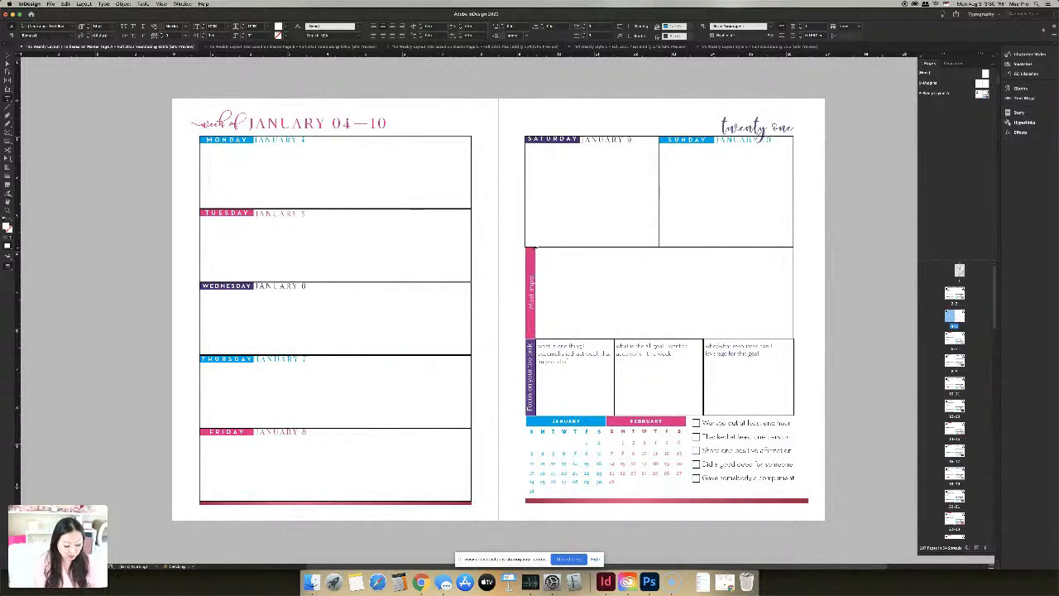
type("nt Meetings")
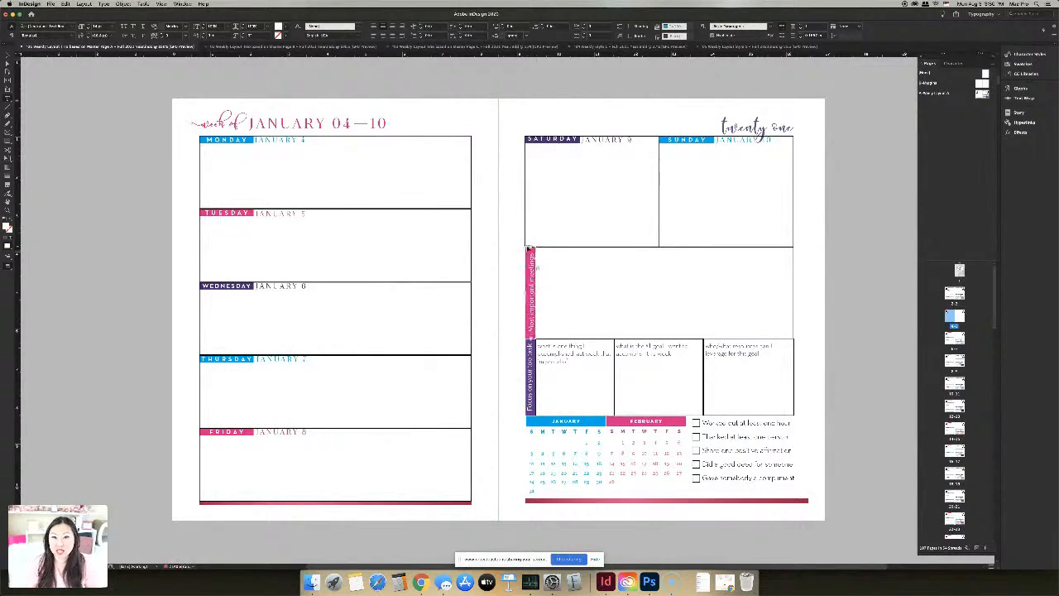
key("Escape")
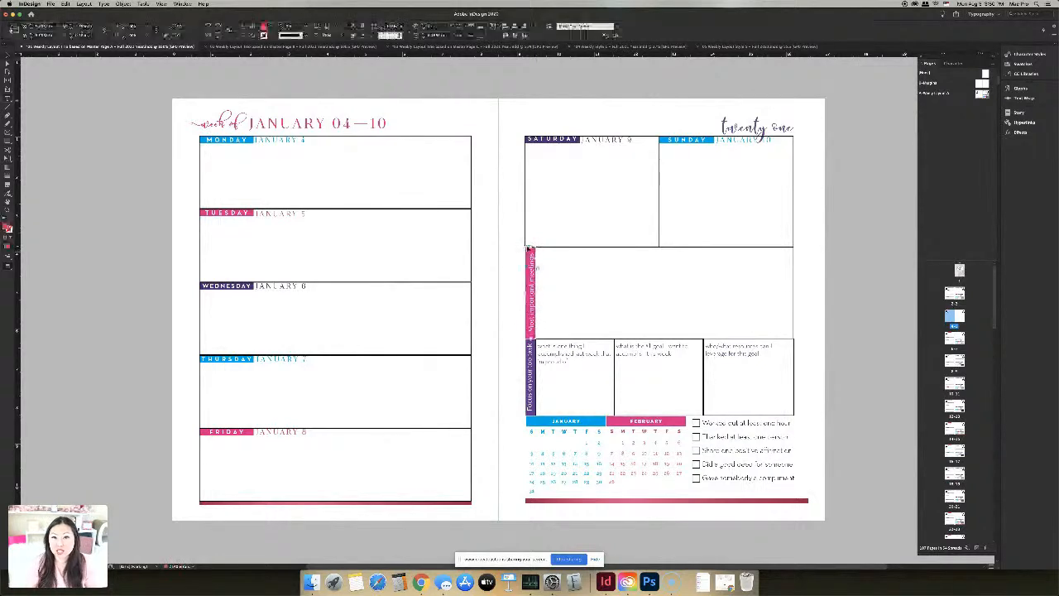
left_click(592, 303)
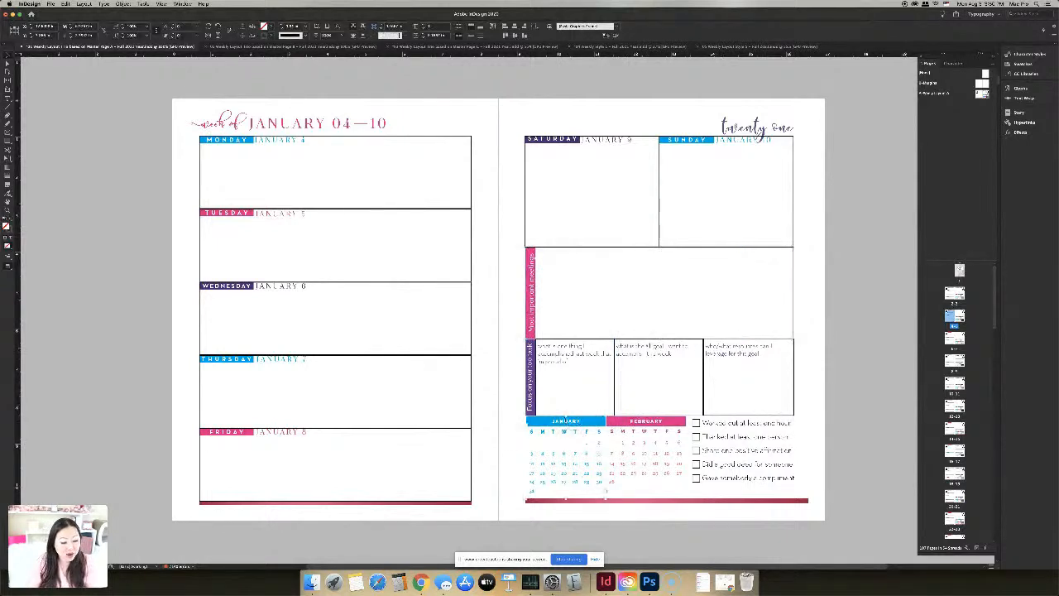
double_click(556, 421)
left_click_drag(557, 421, 569, 426)
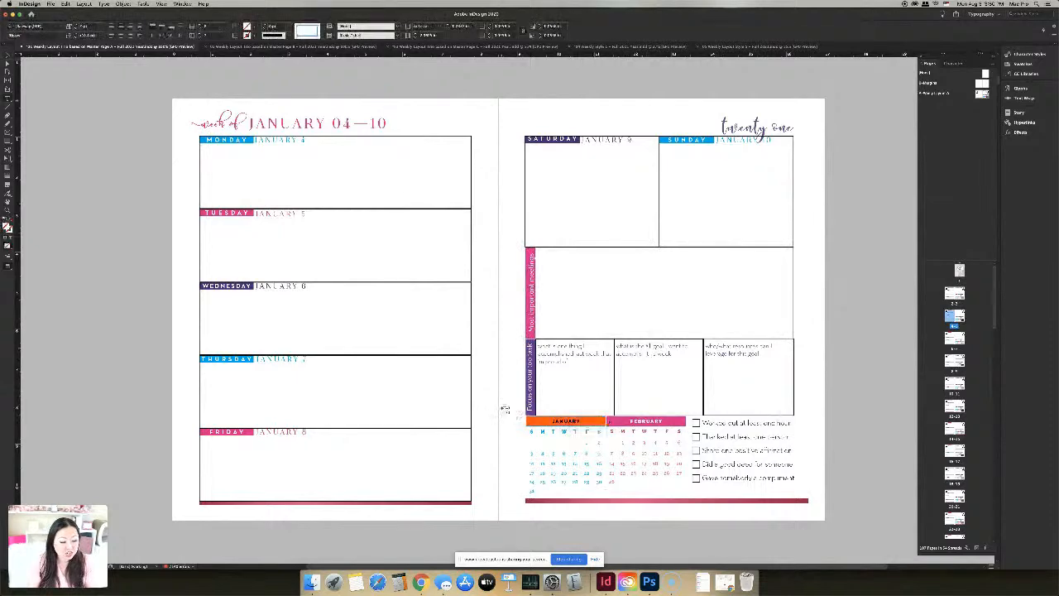
key("Escape")
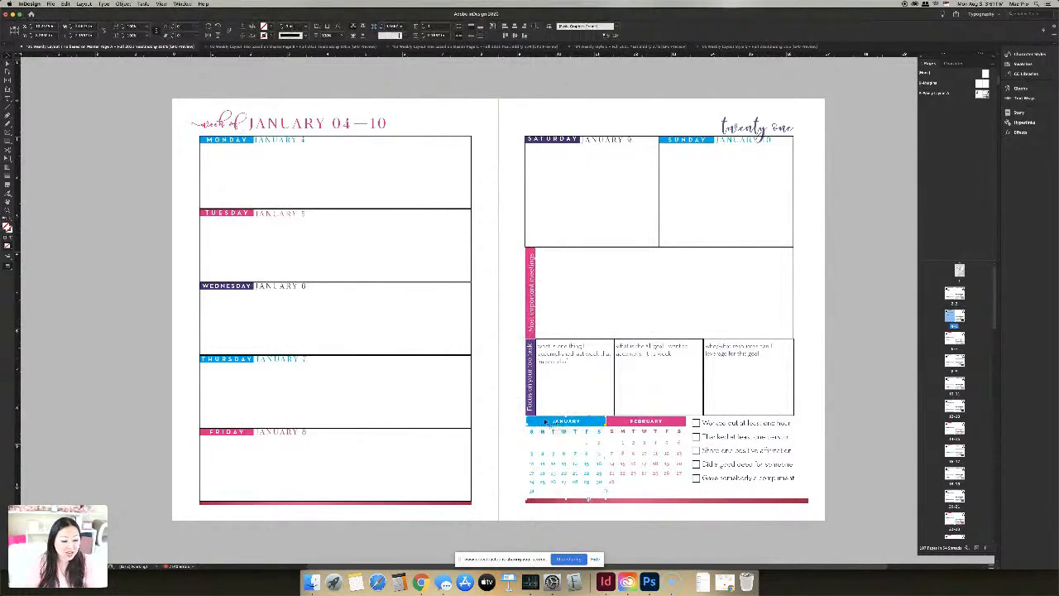
left_click(270, 27)
left_click(275, 20)
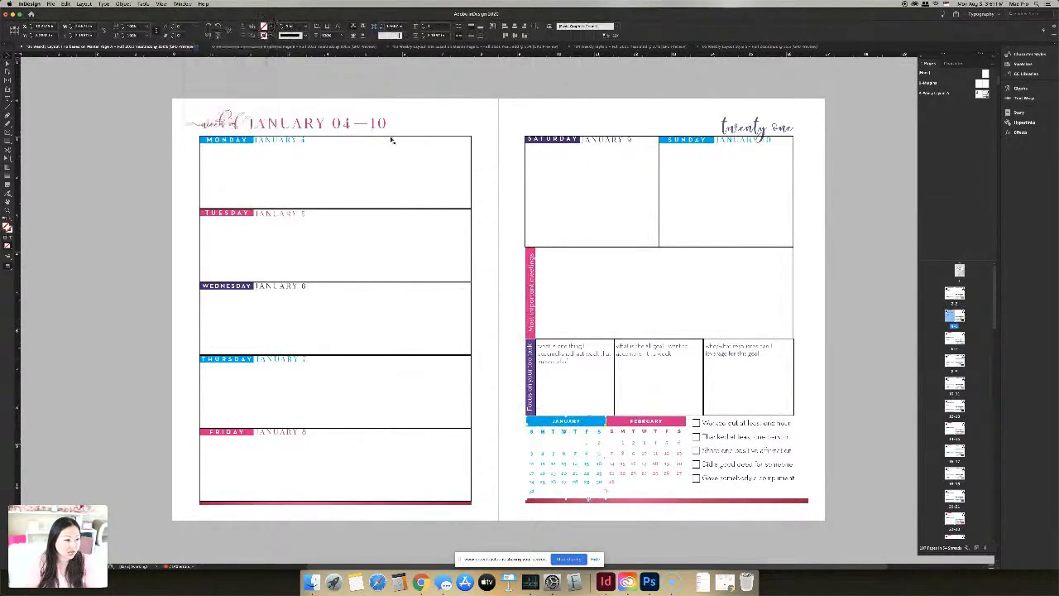
Try to recolour the January header cell of the mini calendar by giving it a yellow swatch fill
double_click(556, 423)
key("Escape")
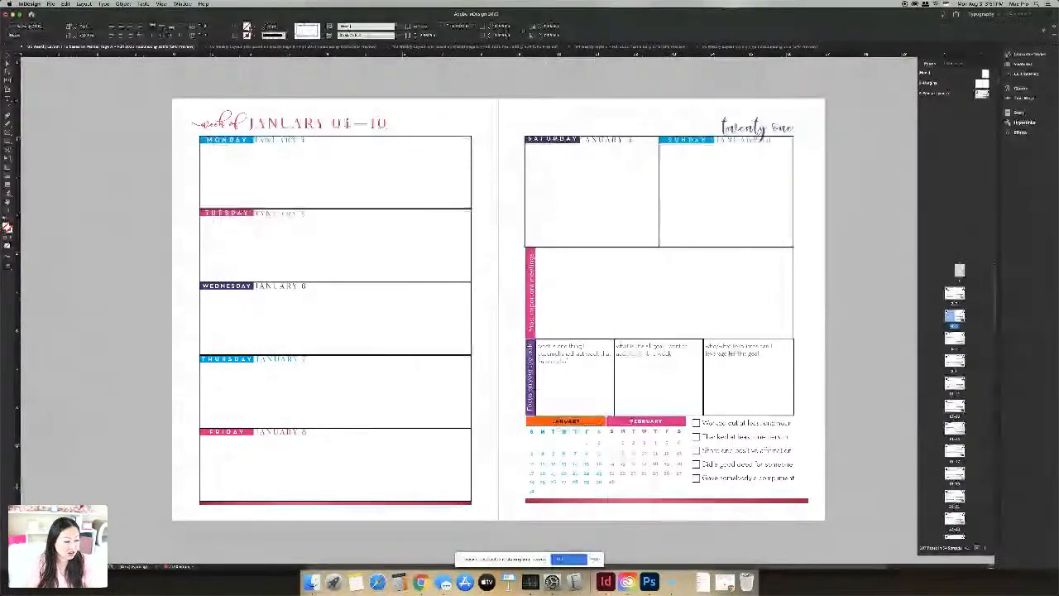
left_click(253, 30)
scroll(206, 91, "down", 5)
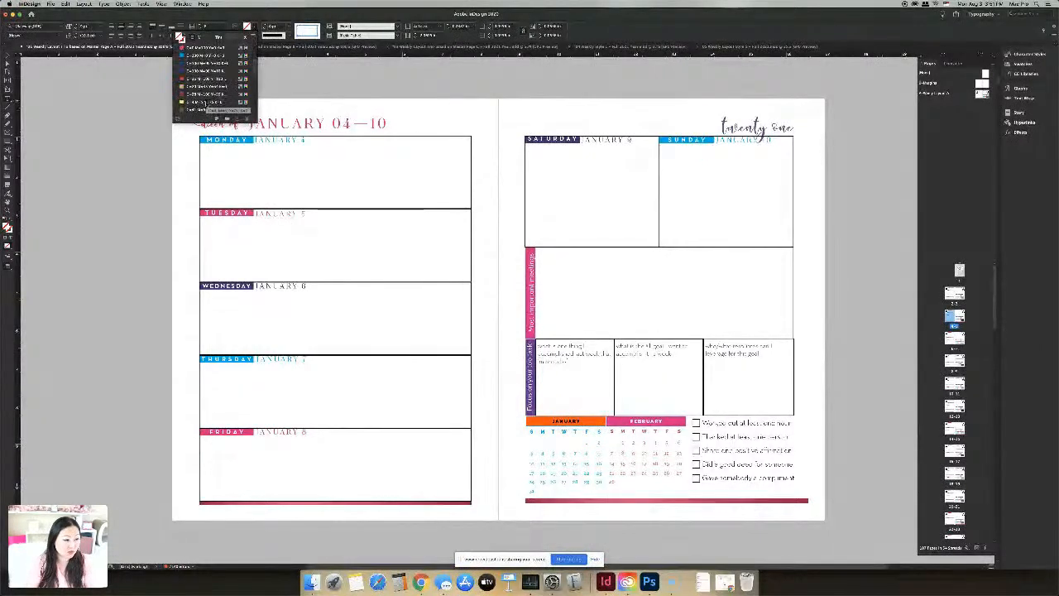
left_click(207, 101)
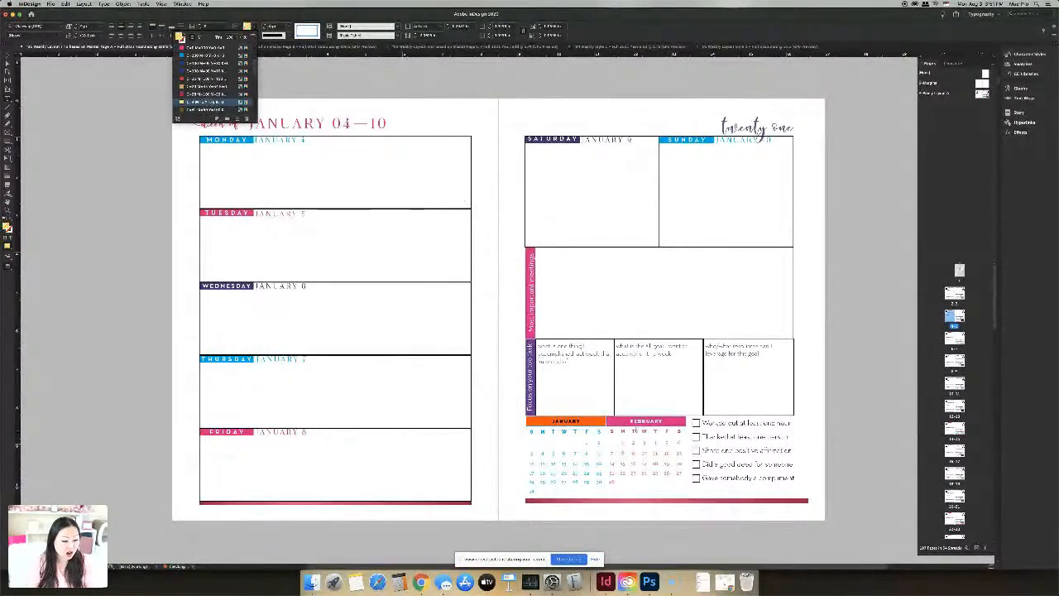
Inspect the January header's text and reselect its cell to check the applied fill swatch
left_click(570, 423)
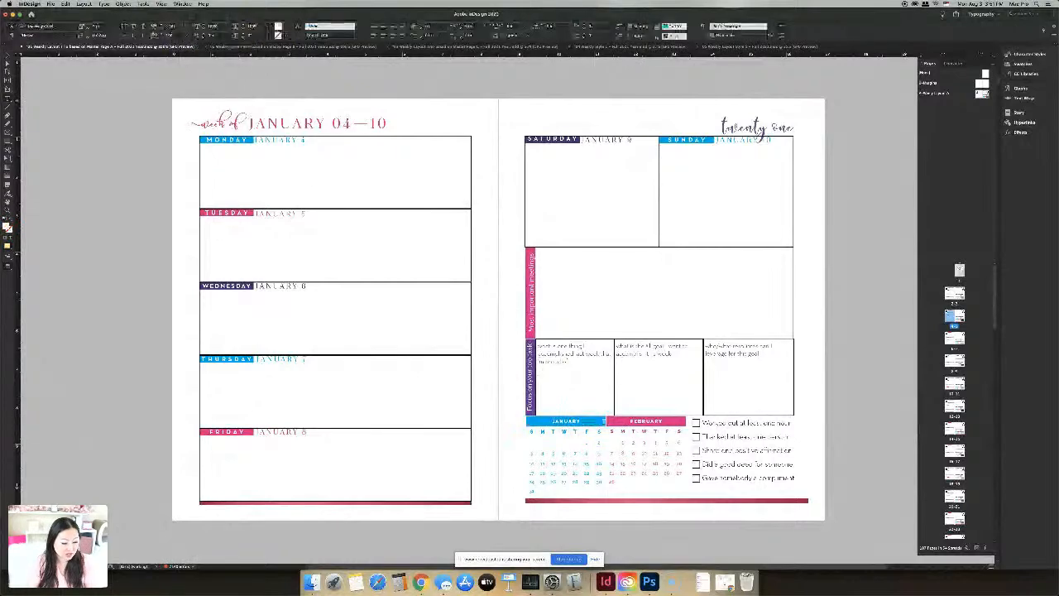
left_click(571, 422)
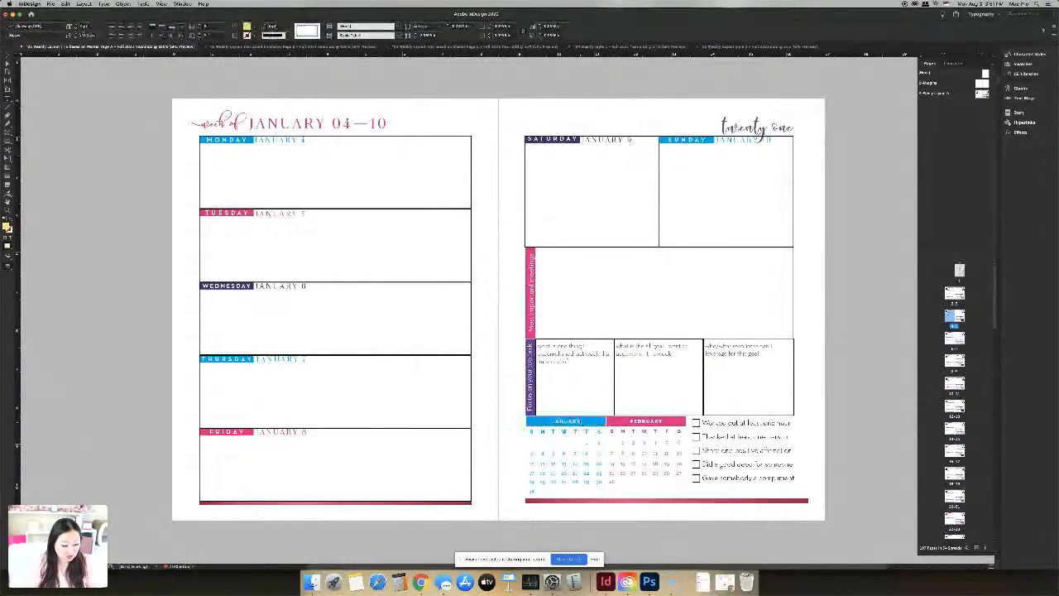
double_click(564, 423)
left_click_drag(549, 421, 593, 421)
key("Escape")
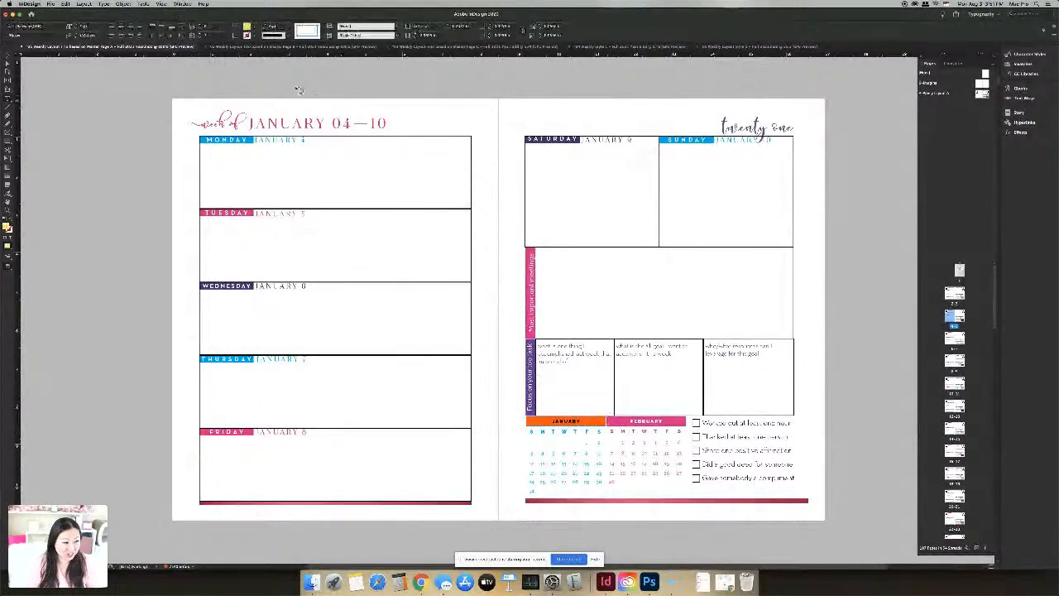
left_click(256, 28)
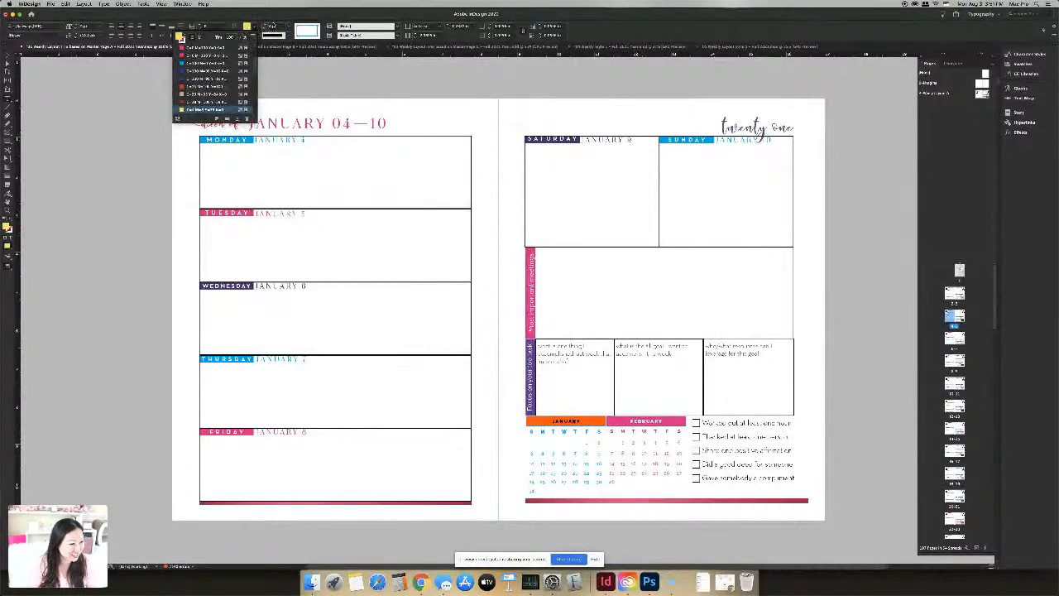
left_click(278, 17)
Fill the weekday-initials row of the January mini calendar with the yellow swatch
double_click(567, 422)
left_click_drag(595, 451, 602, 453)
left_click(540, 421)
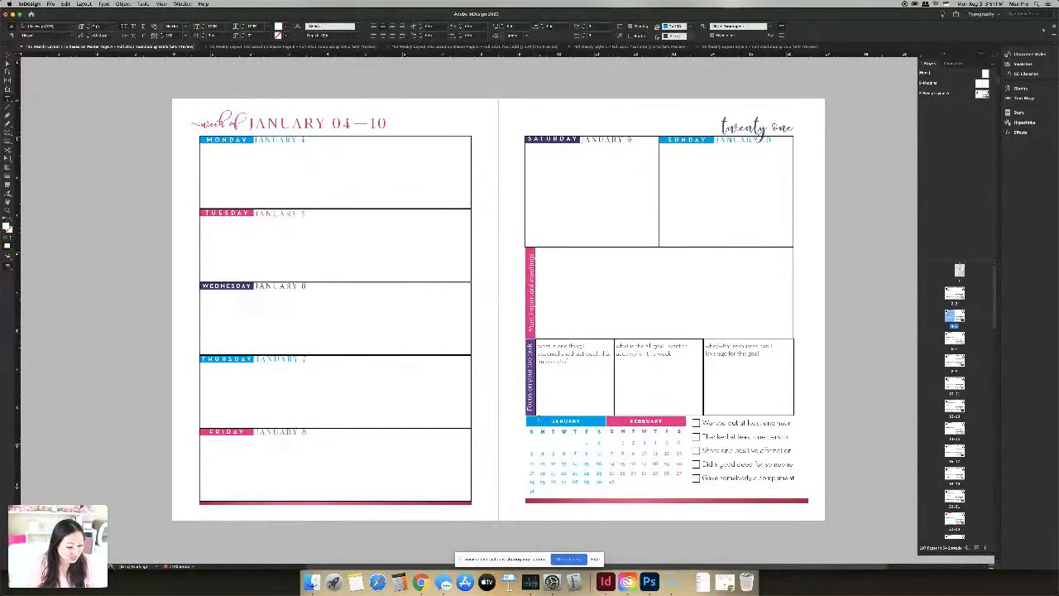
mouse_move(537, 420)
left_mouse_down()
mouse_move(601, 433)
mouse_move(530, 431)
left_mouse_up()
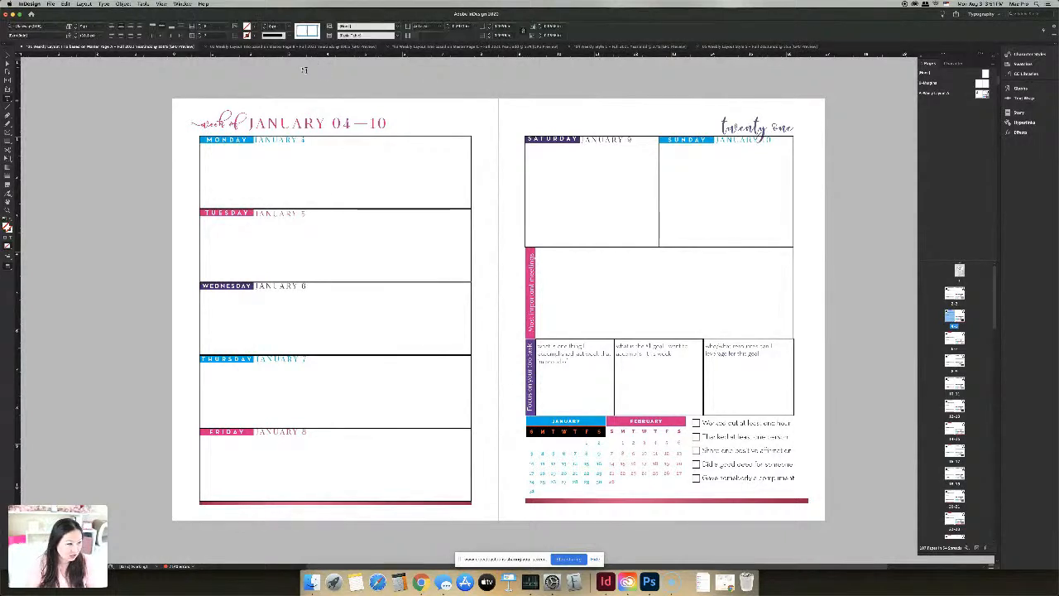
left_click(256, 26)
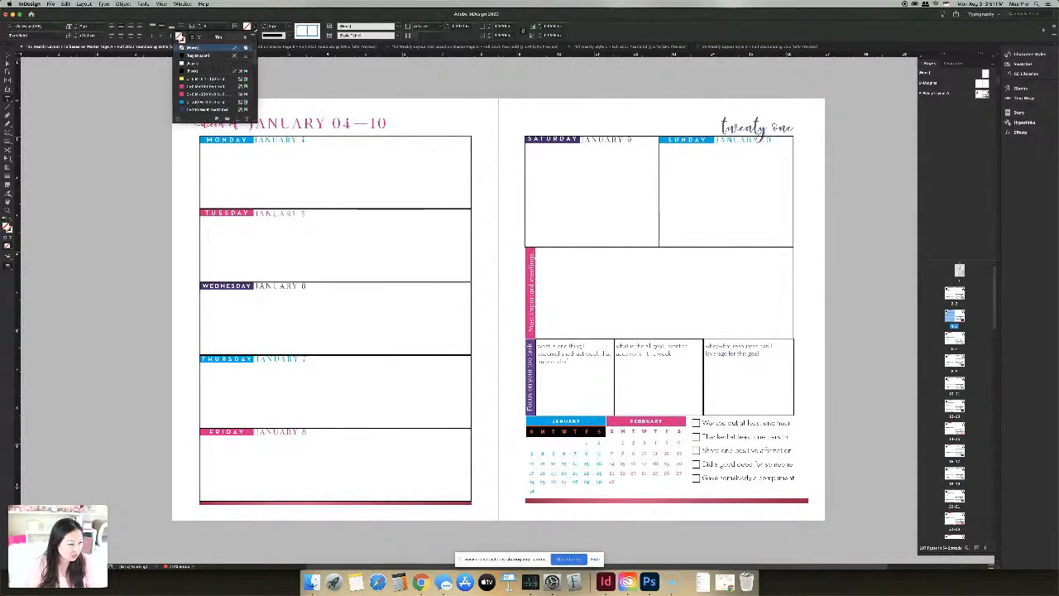
left_click(217, 86)
left_click(207, 79)
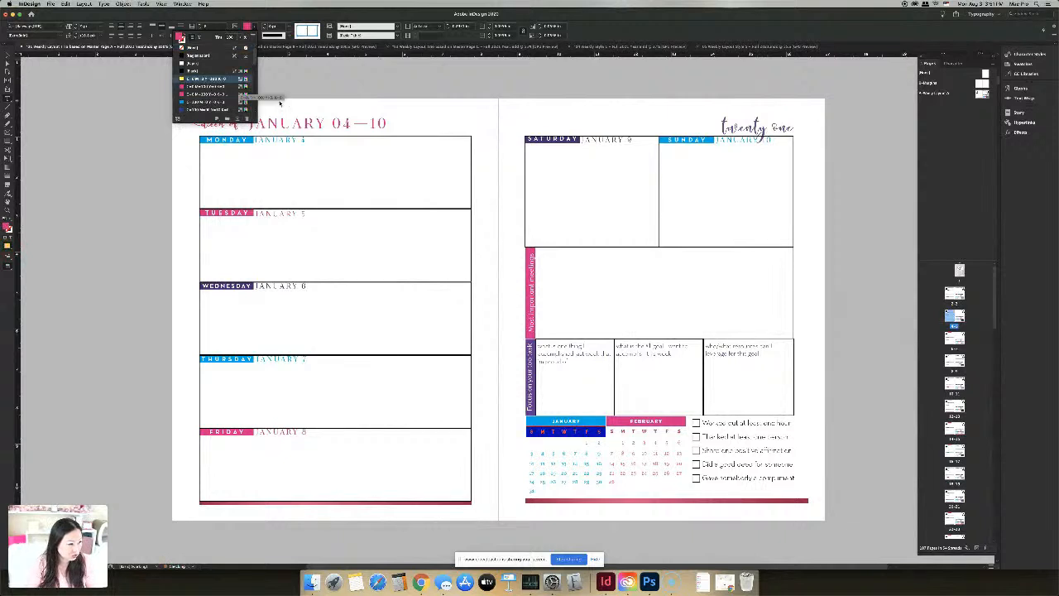
left_click(554, 445)
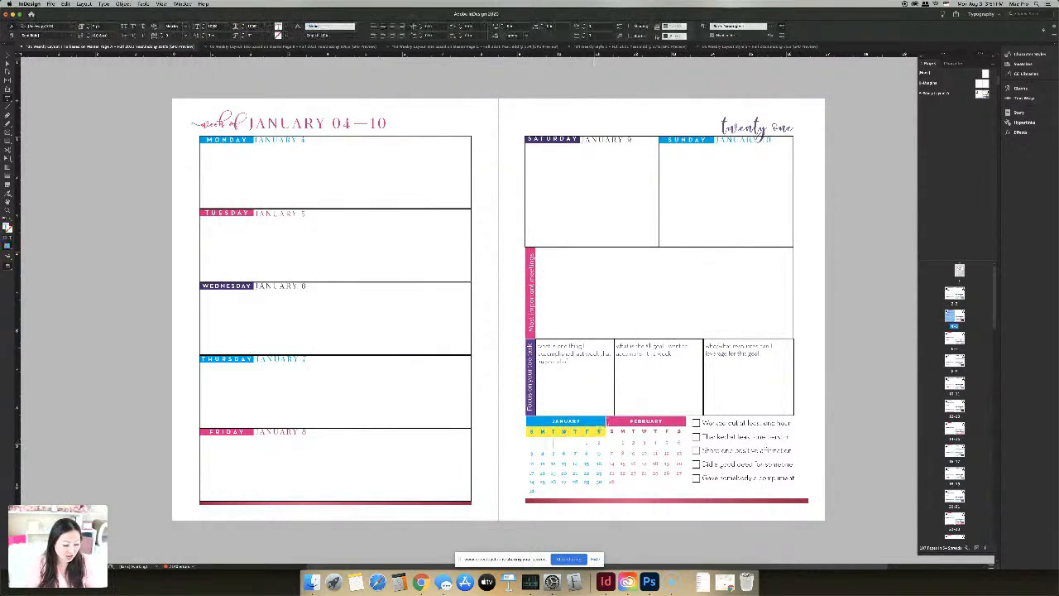
Check the January header text and unlock all locked objects on the spread
left_click(604, 422)
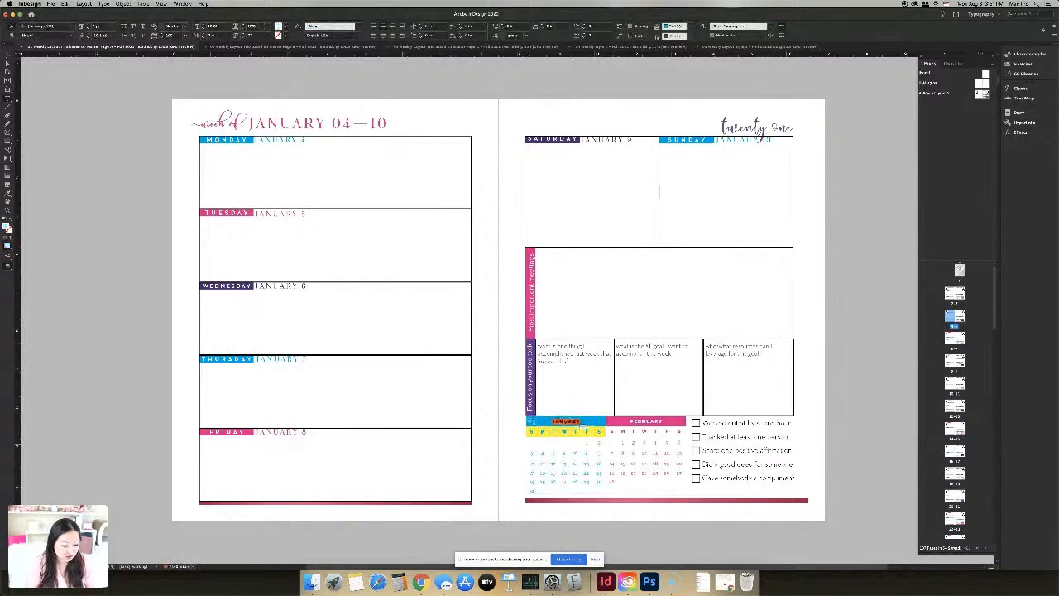
left_click(534, 422)
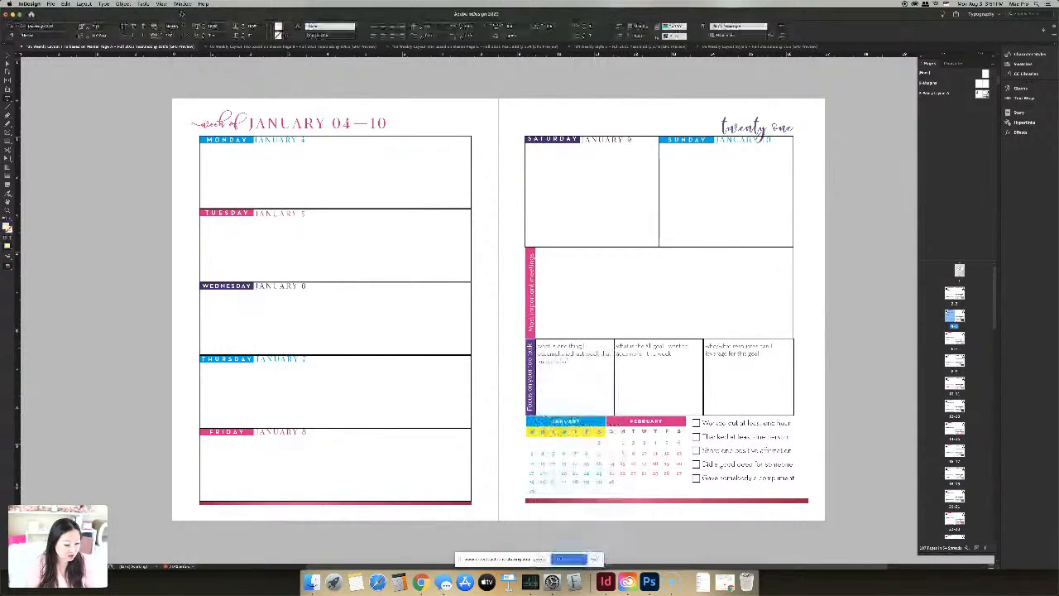
left_click(122, 4)
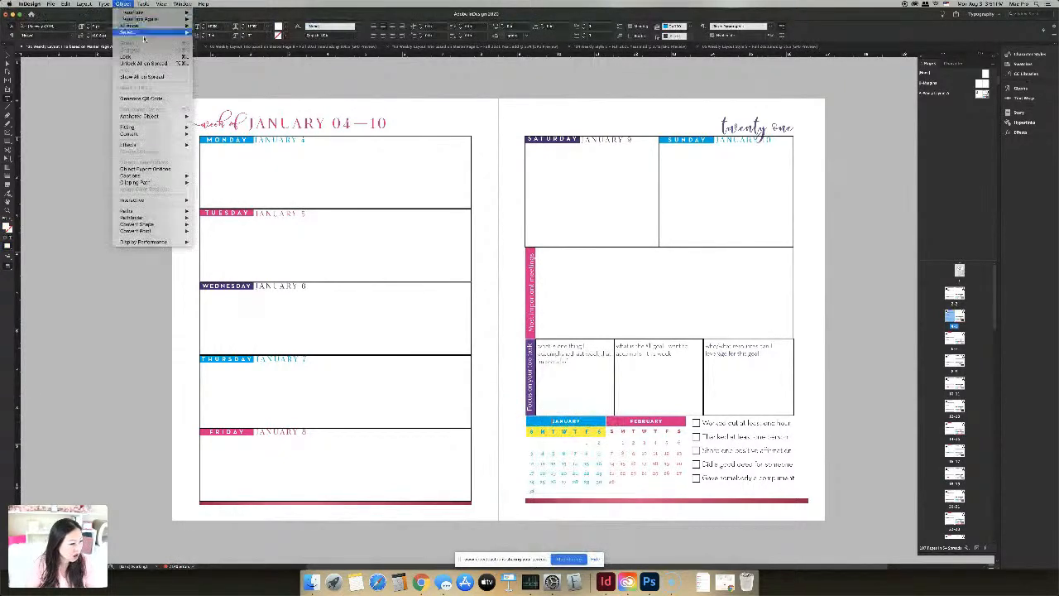
left_click(154, 64)
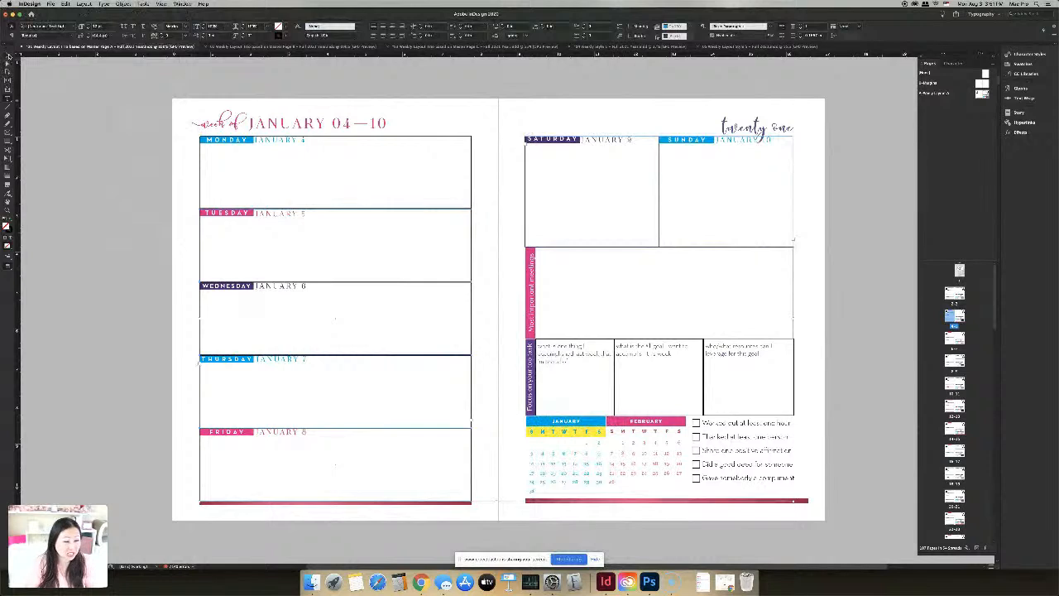
Select the January header cell on the unlocked spread and examine its fill swatches
left_click(549, 429)
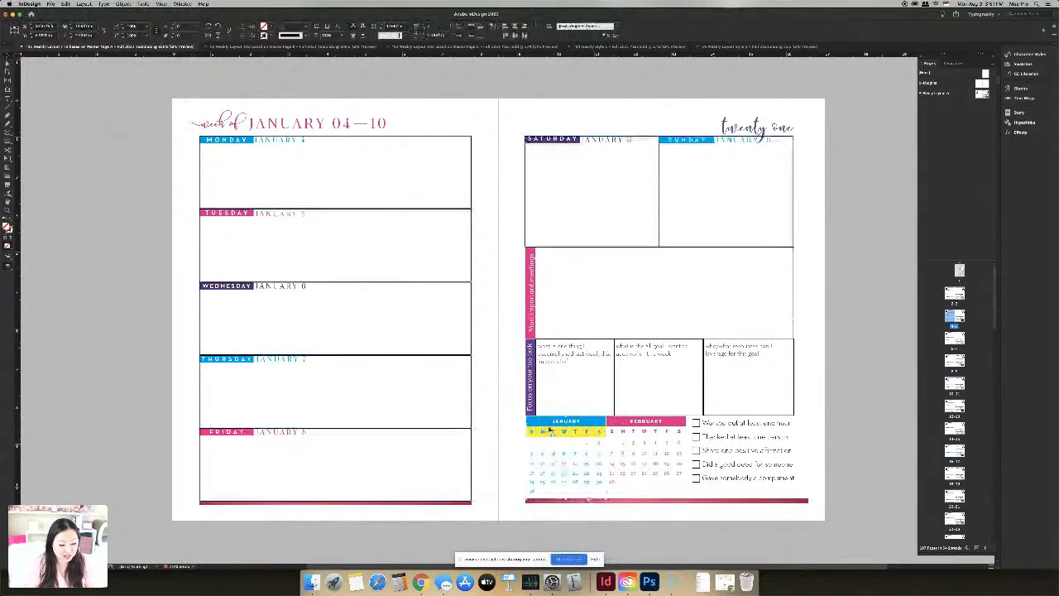
double_click(555, 425)
left_click_drag(602, 420, 511, 418)
key("Escape")
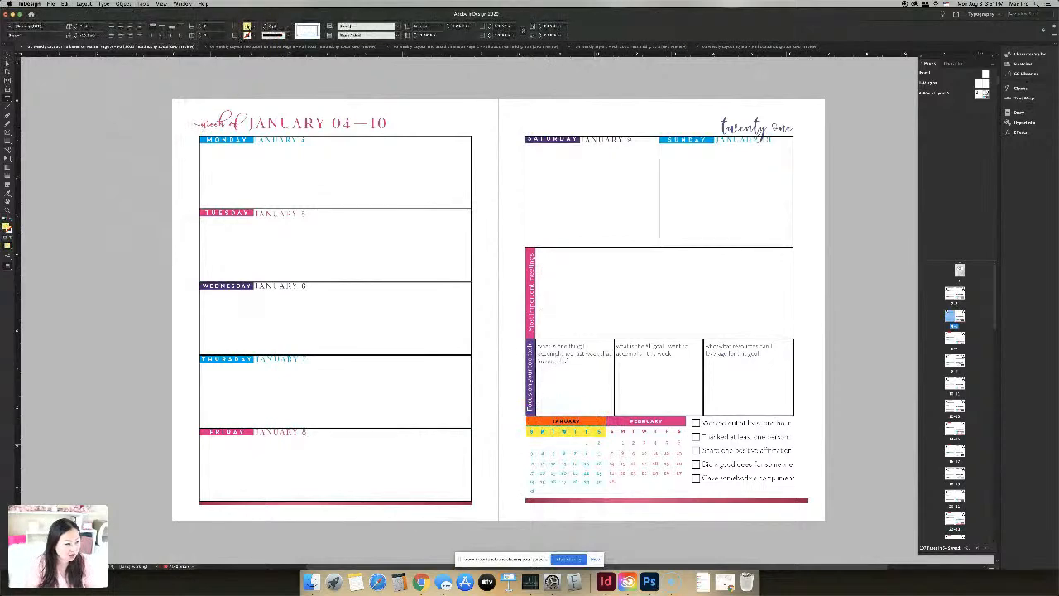
left_click(254, 27)
left_click(268, 63)
scroll(268, 63, "up", 1)
scroll(268, 63, "up", 5)
scroll(473, 519, "down", 10)
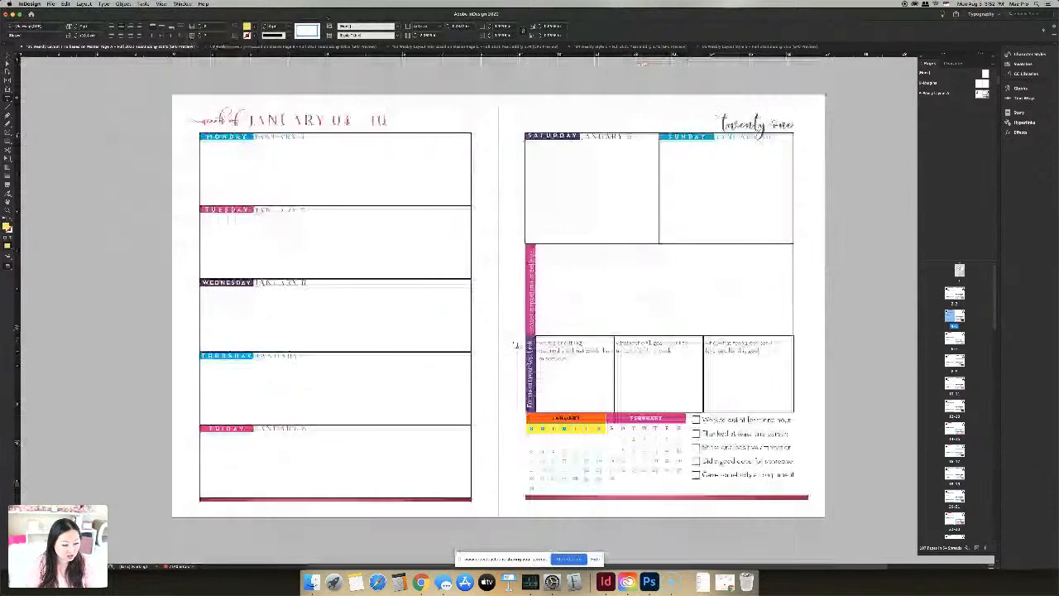
Try selecting parts of the January mini calendar and moving its frame away from the February calendar
left_click(8, 57)
mouse_move(594, 296)
left_mouse_down()
mouse_move(536, 294)
mouse_move(600, 293)
left_mouse_up()
double_click(579, 292)
double_click(569, 290)
left_click(569, 290)
key("Escape")
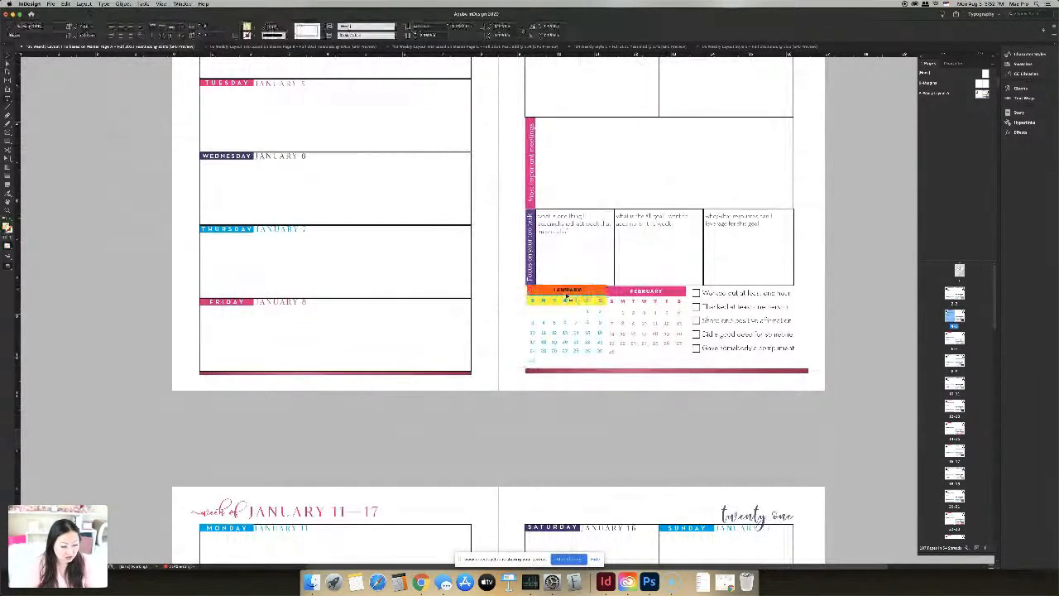
left_click_drag(588, 303, 609, 303)
left_click(600, 349)
key("Escape")
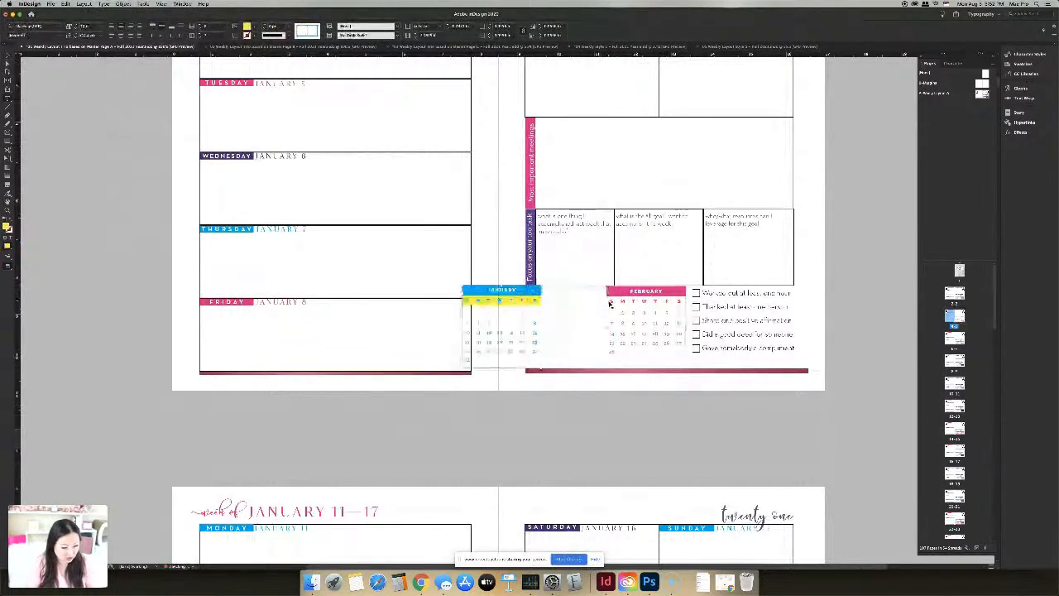
Undo the January mini calendar's move and the preceding yellow fill changes
left_click(570, 312)
key("super+z")
key("super+z")
key("super+z")
key("super+z")
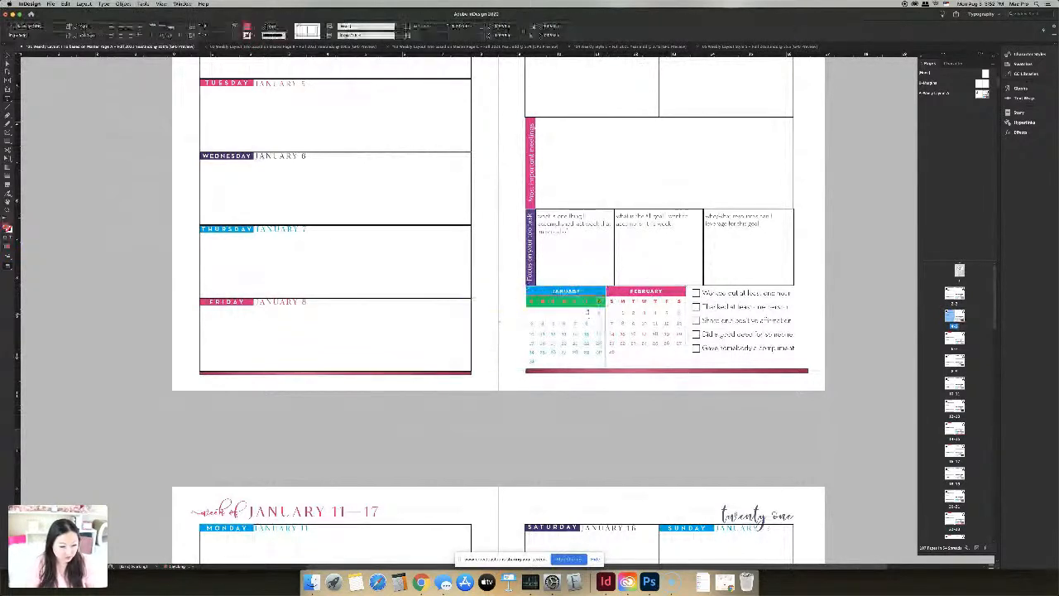
Reselect the January header cell and examine its stroke swatches without changing them
left_click(589, 295)
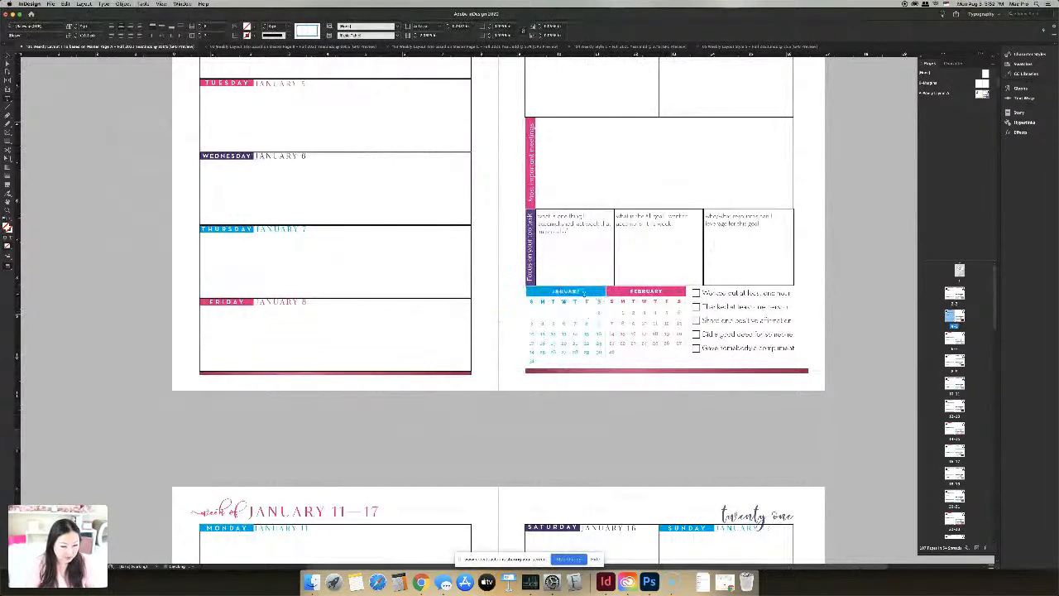
left_click_drag(597, 292, 509, 288)
left_click(589, 294)
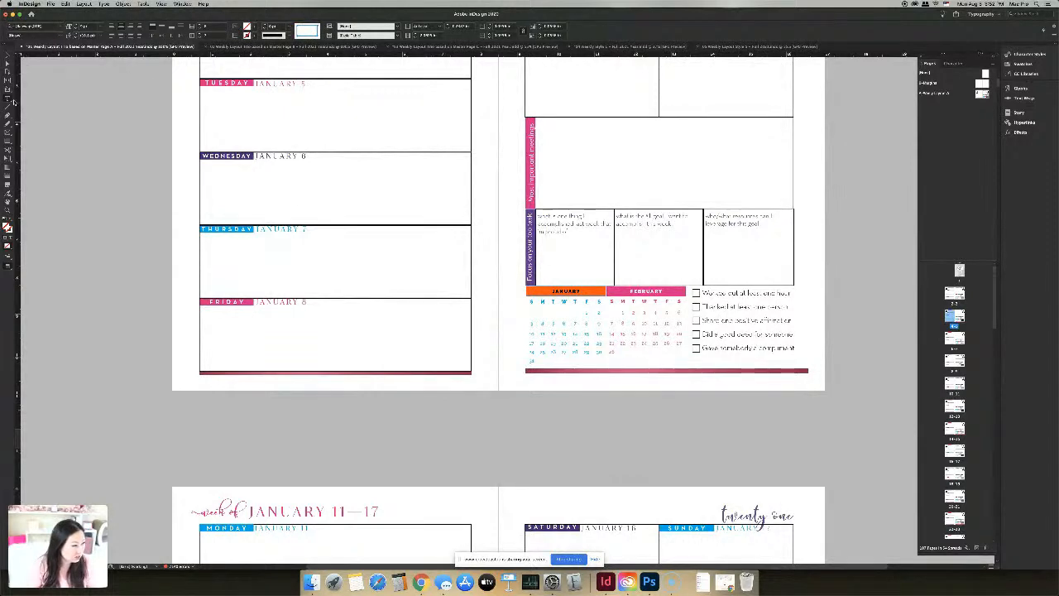
left_click(254, 38)
left_click(253, 38)
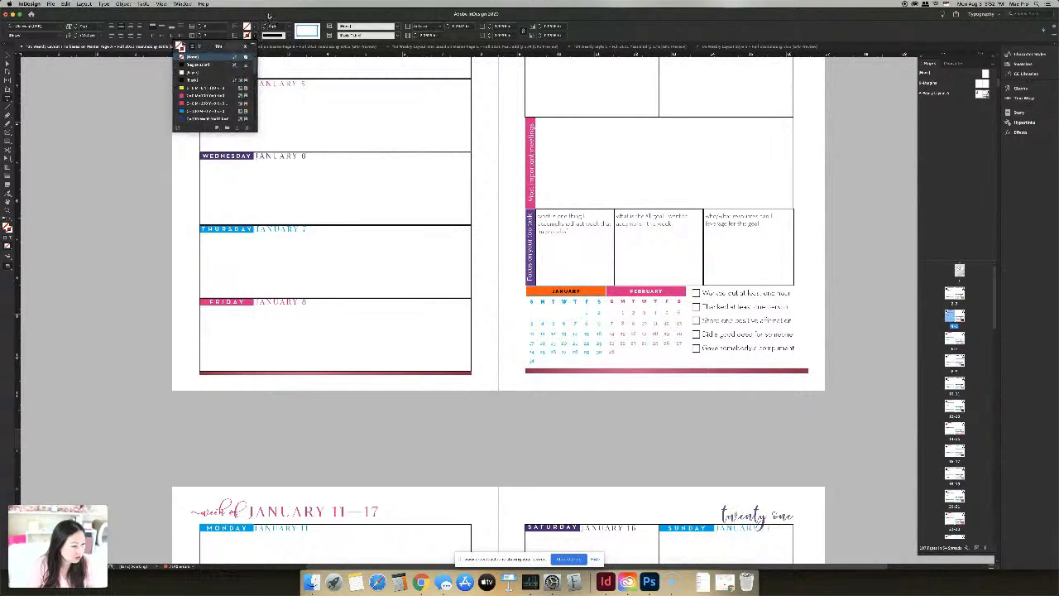
left_click(270, 16)
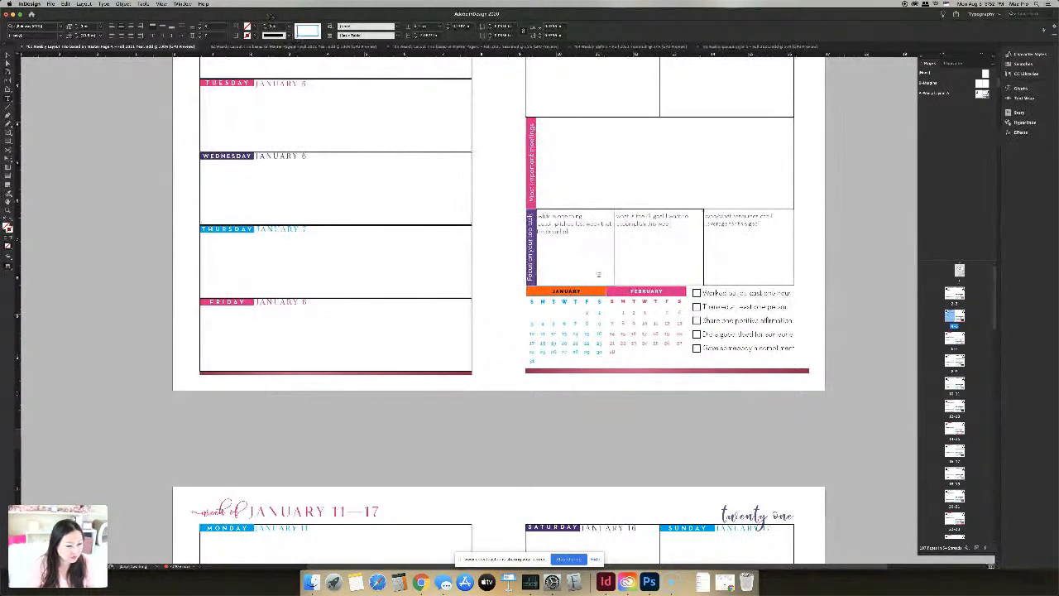
Select the February header of the mini calendar to compare how its cell and text are built
left_click(603, 295)
left_click_drag(609, 292, 684, 296)
left_click(682, 292)
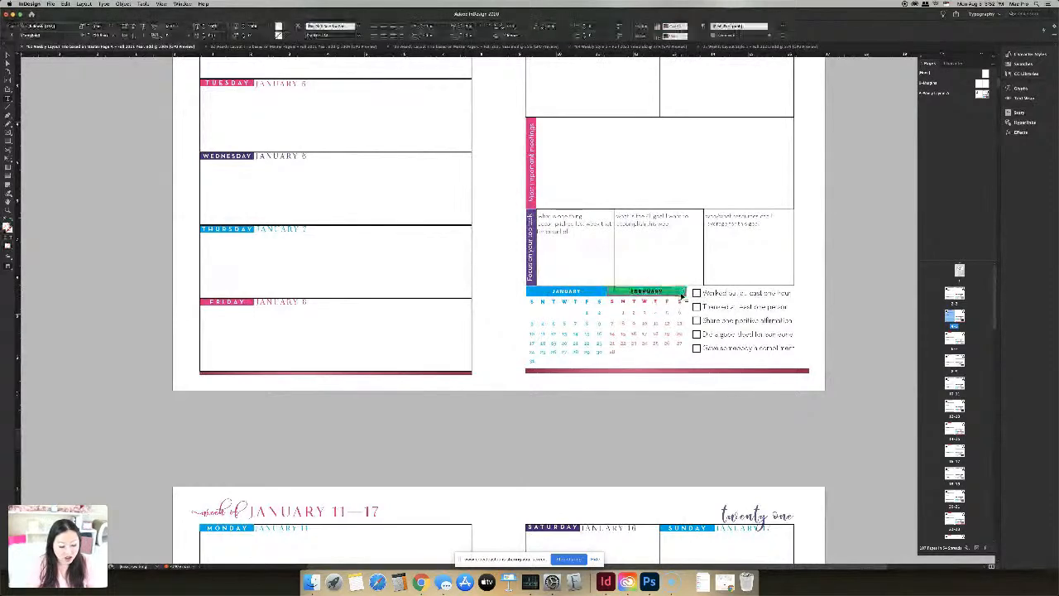
double_click(680, 292)
Fill the "Most important meetings" label with the yellow swatch and set its text colour to Black
left_click_drag(532, 204, 538, 129)
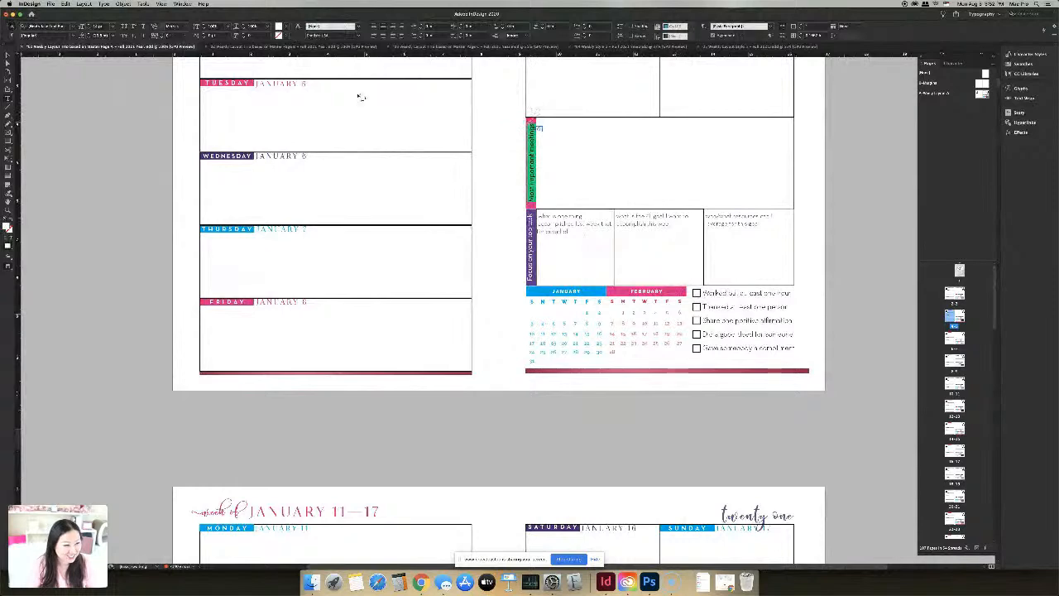
key("Escape")
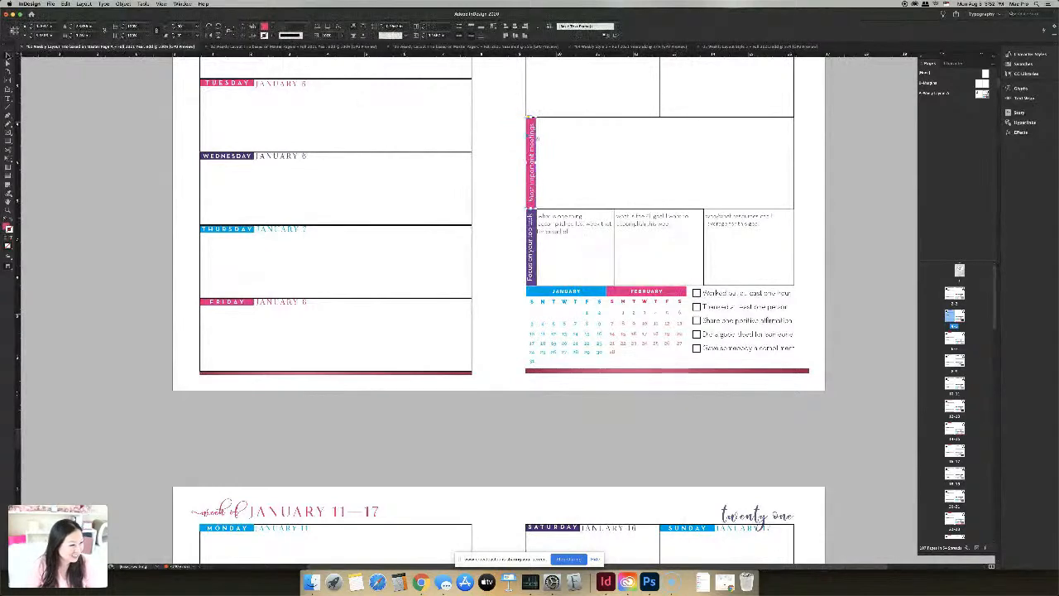
mouse_move(531, 203)
left_mouse_down()
mouse_move(512, 204)
mouse_move(532, 205)
left_mouse_up()
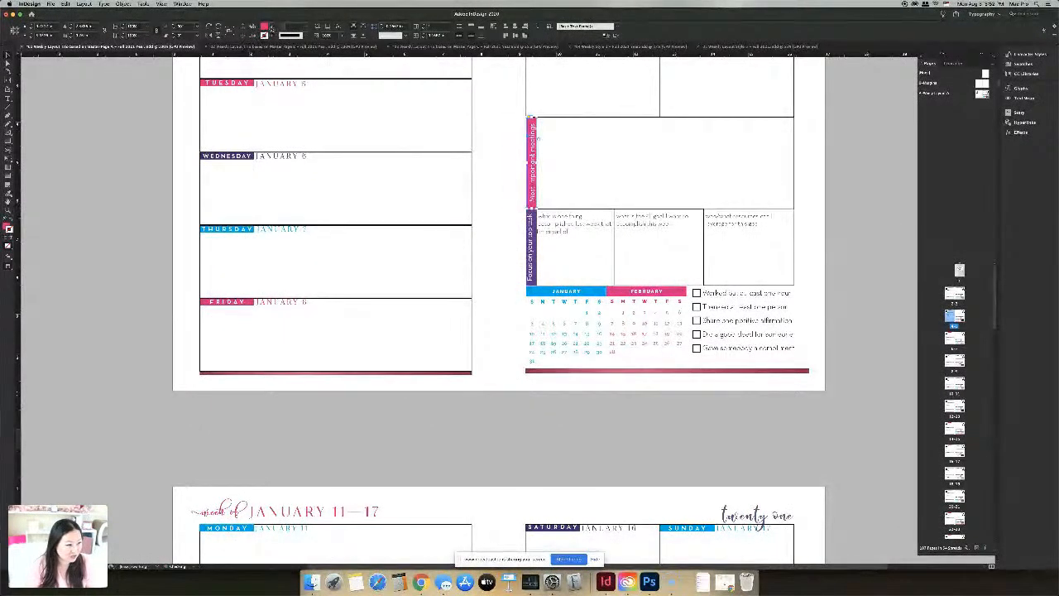
left_click(268, 28)
left_click(221, 78)
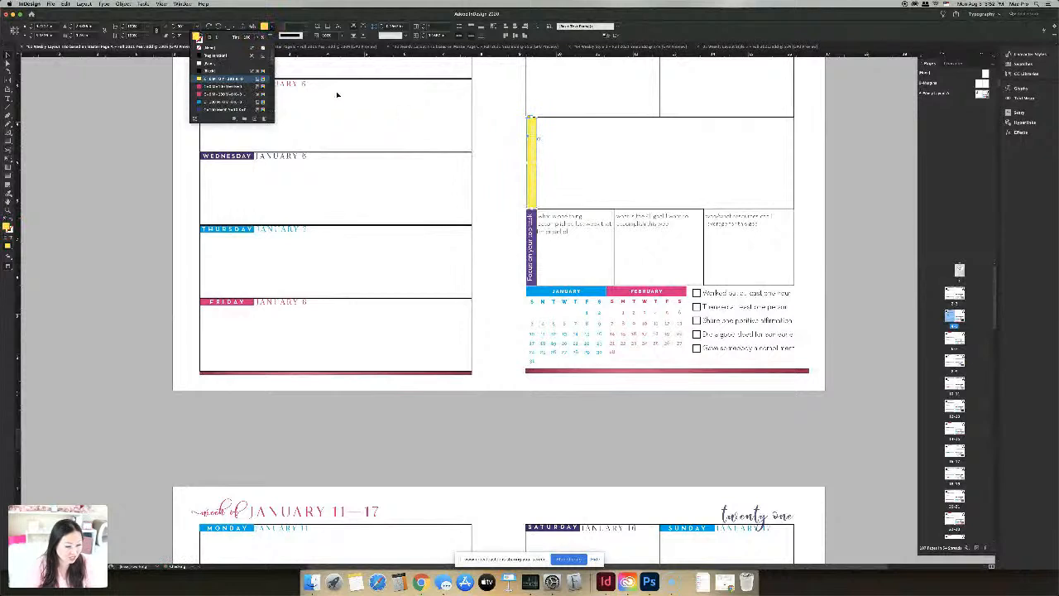
left_click(214, 38)
left_click(213, 70)
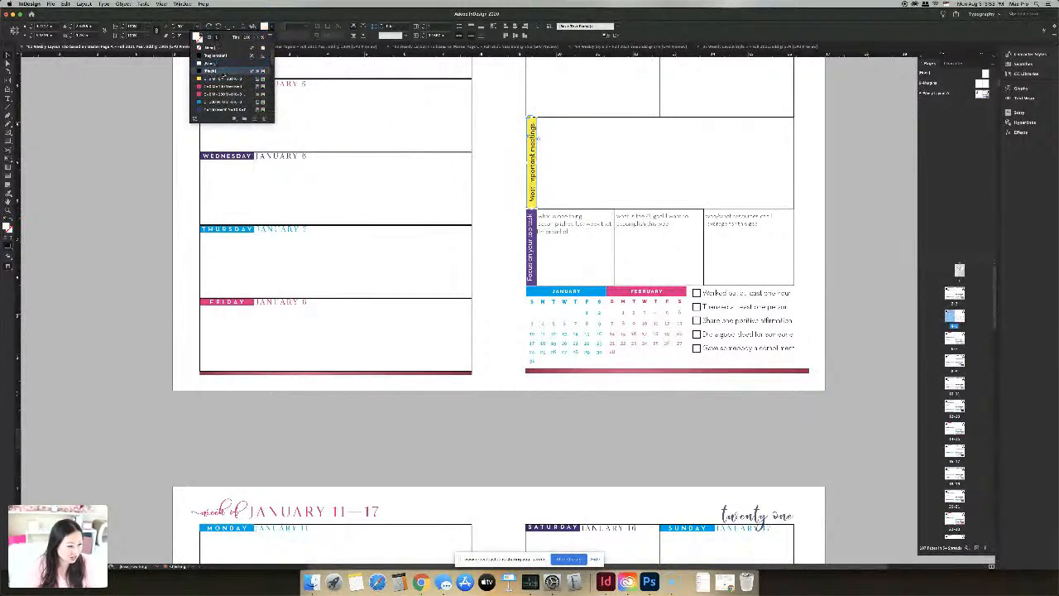
left_click(621, 162)
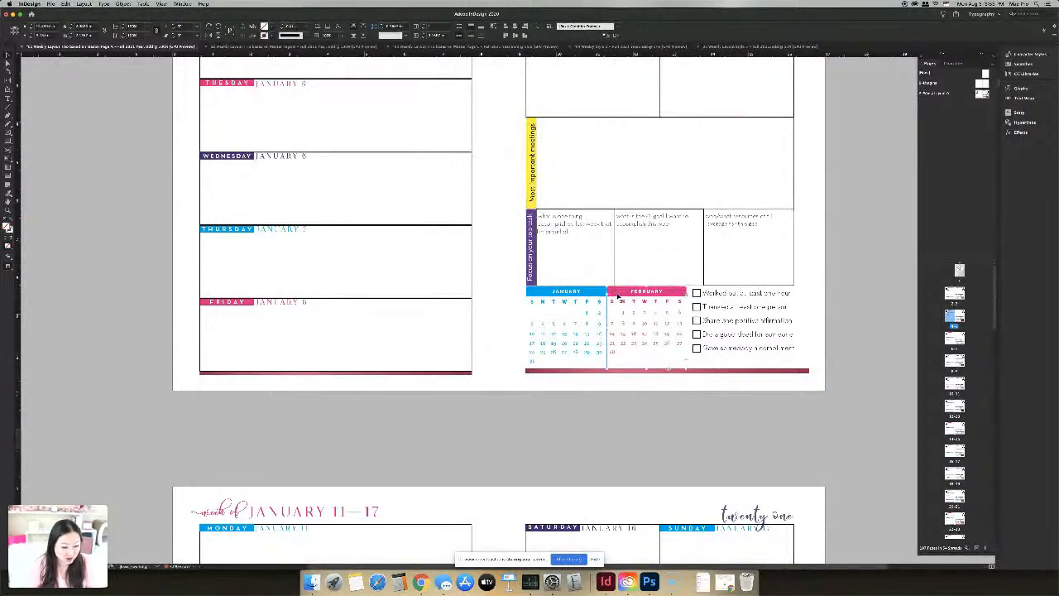
Select the header cell of the February mini calendar and fill it with the yellow swatch
mouse_move(622, 300)
left_mouse_down()
mouse_move(662, 227)
mouse_move(626, 298)
left_mouse_up()
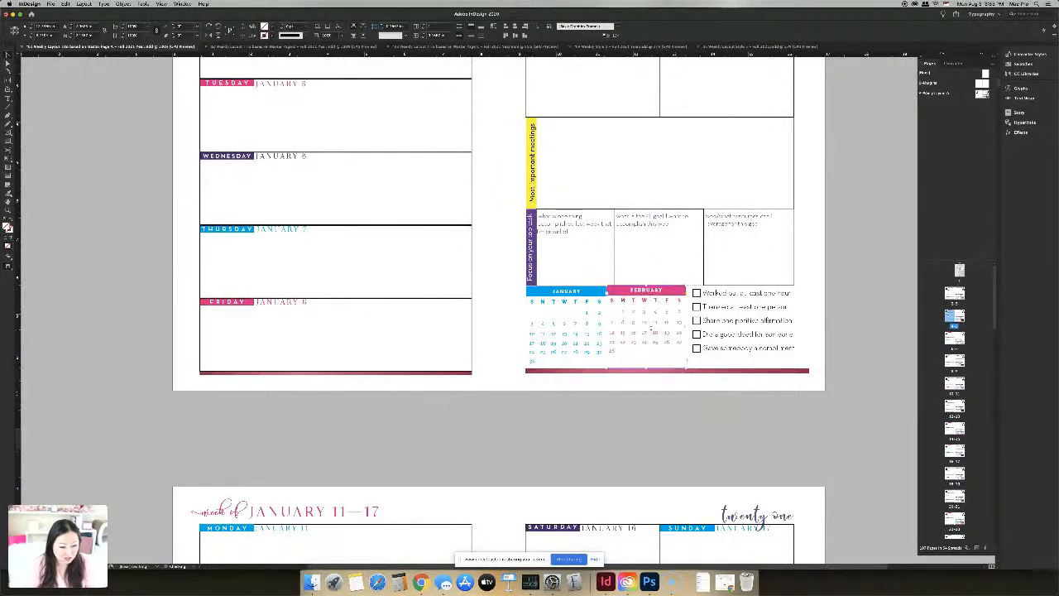
left_click_drag(633, 352, 618, 310)
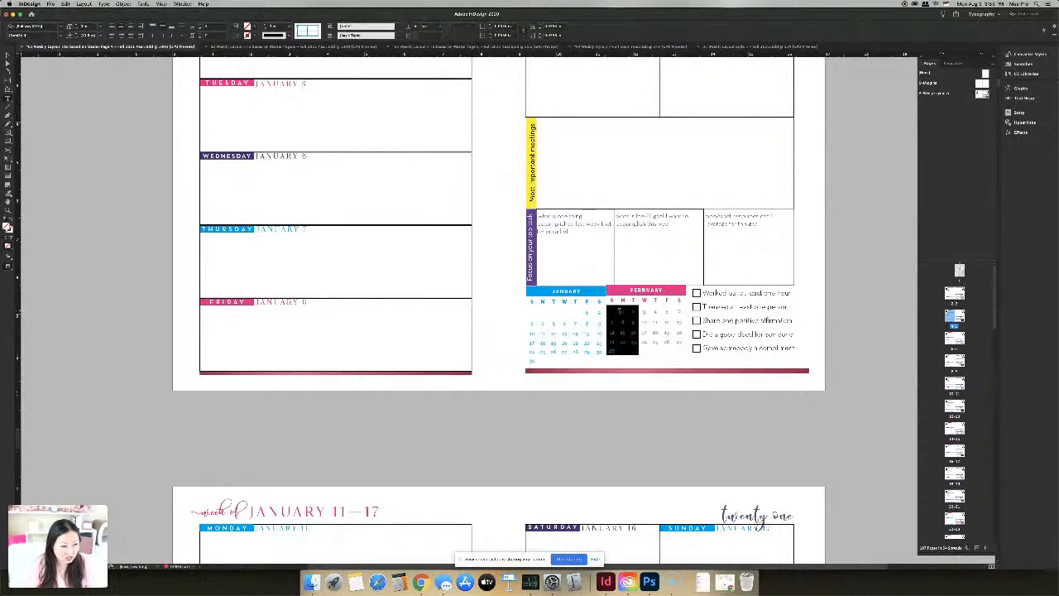
left_click(620, 311)
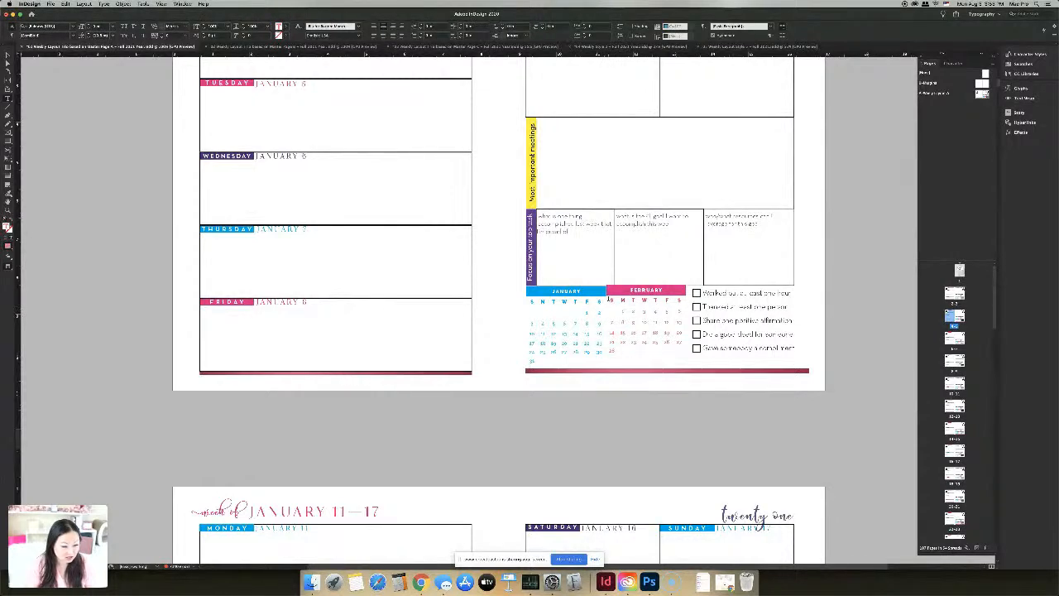
mouse_move(612, 300)
left_mouse_down()
mouse_move(679, 300)
mouse_move(608, 290)
left_mouse_up()
key("Escape")
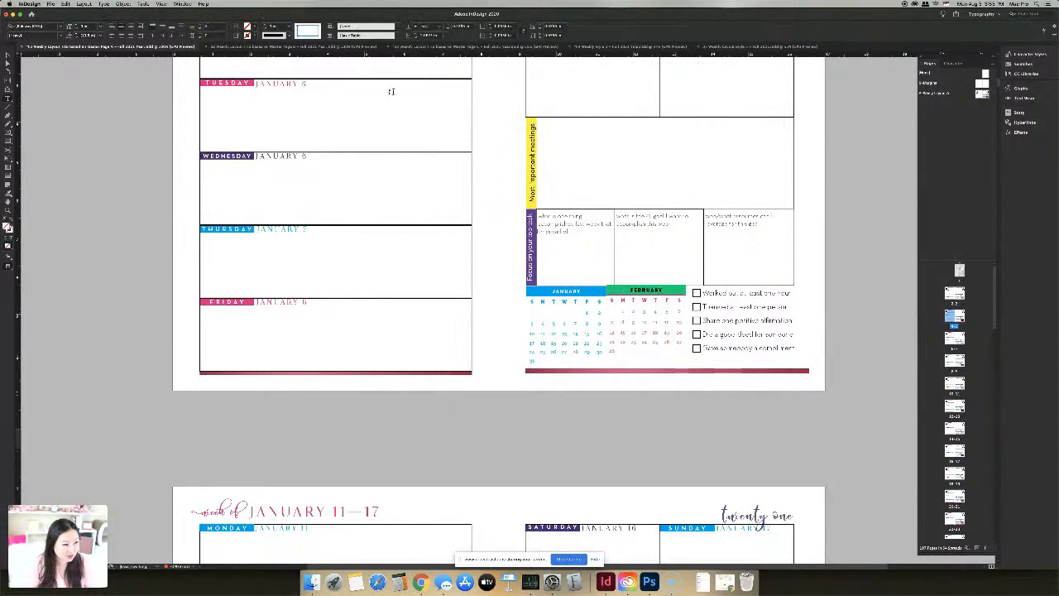
left_click(180, 38)
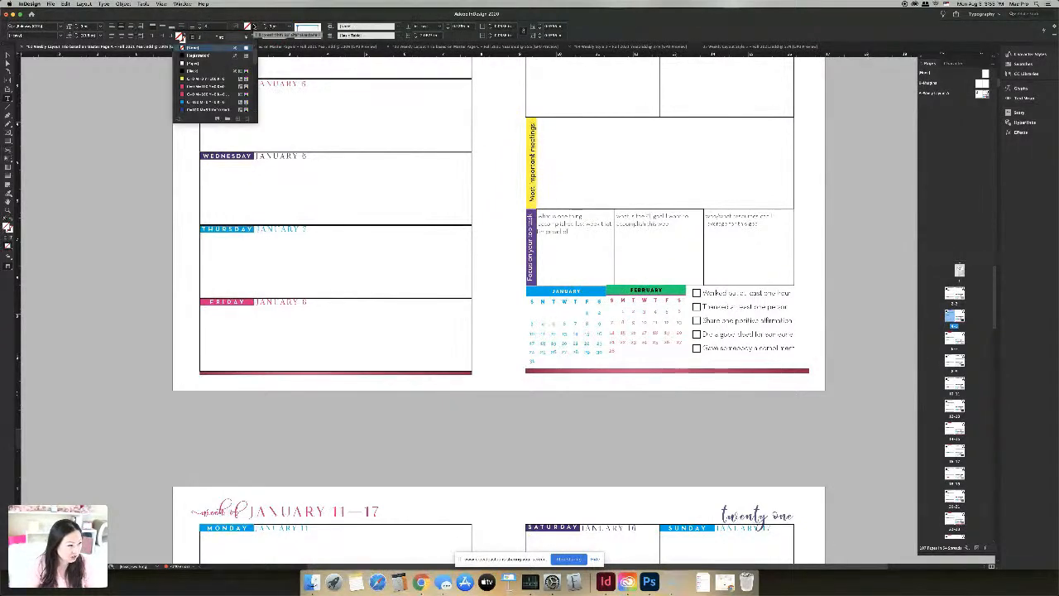
left_click(202, 78)
left_click(664, 293)
key("Escape")
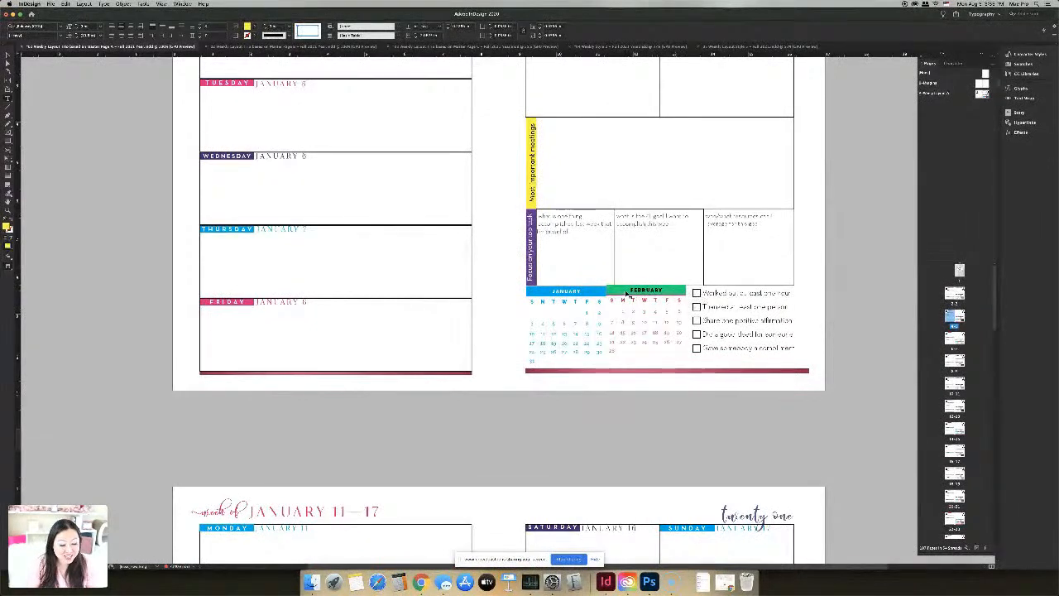
key("Escape")
key("Escape")
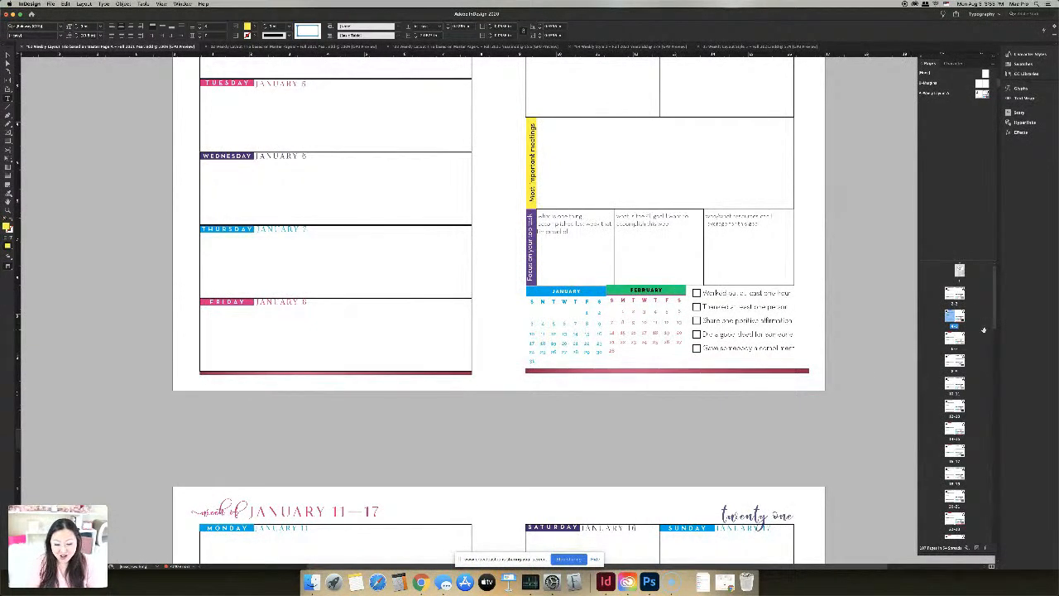
Switch to the second weekly layout document and bring up its first weekly spread with the weekly deliverables section
double_click(953, 339)
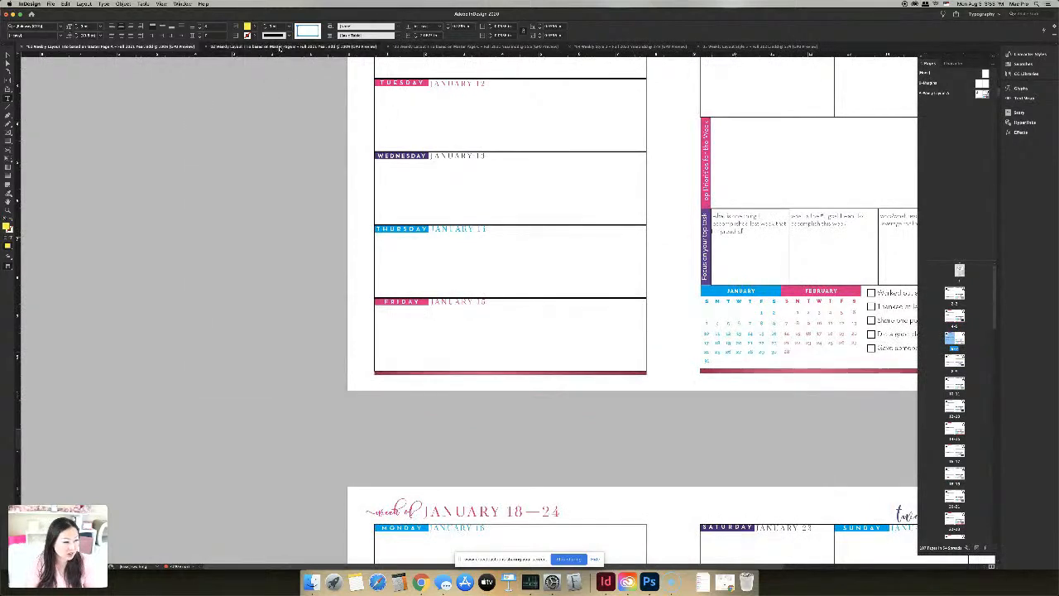
left_click(282, 47)
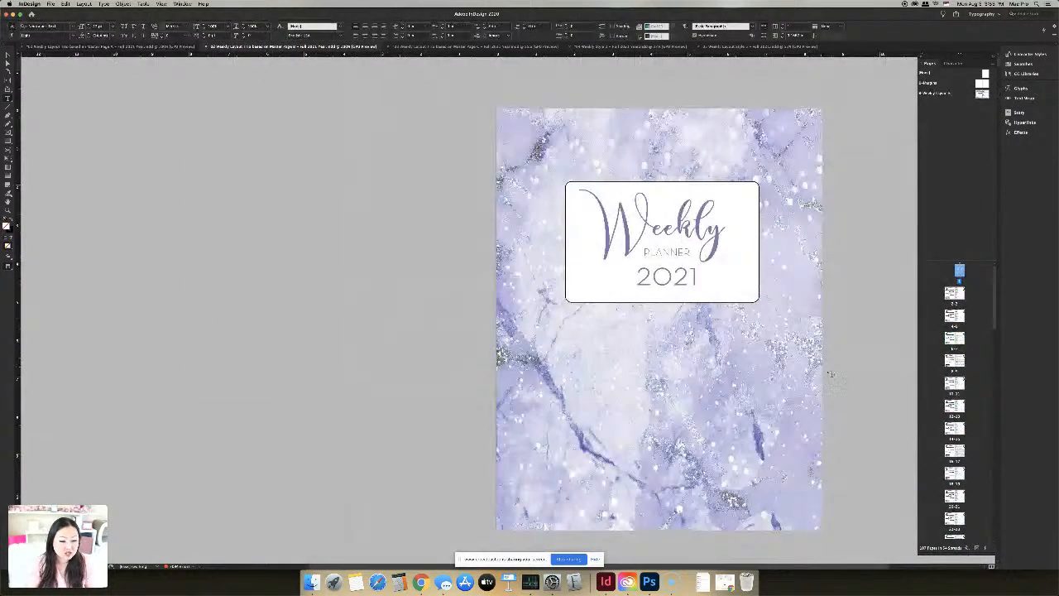
scroll(891, 365, "down", 1)
scroll(728, 398, "down", 10)
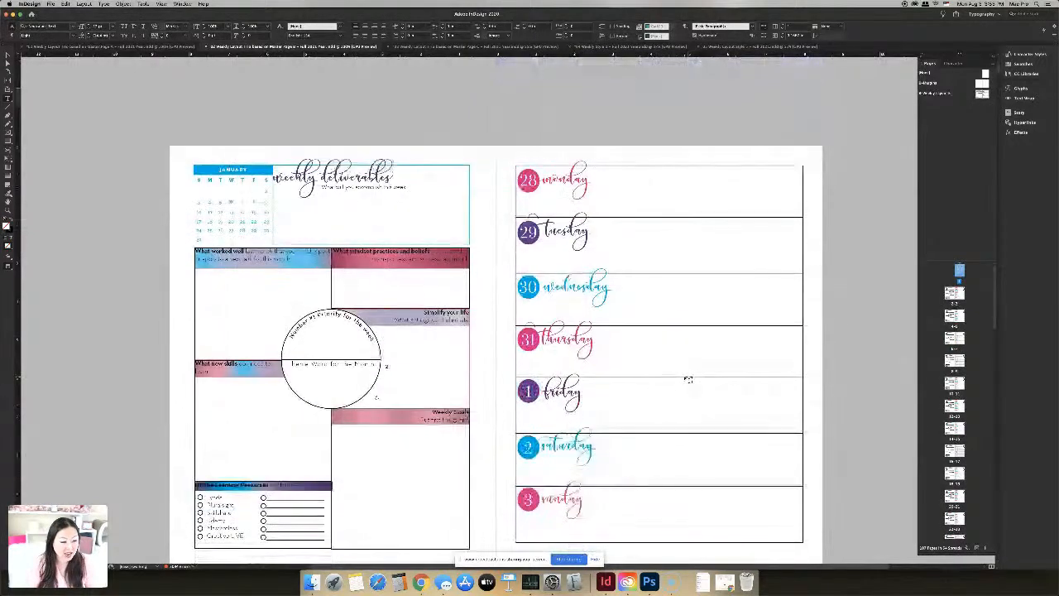
scroll(686, 376, "down", 2)
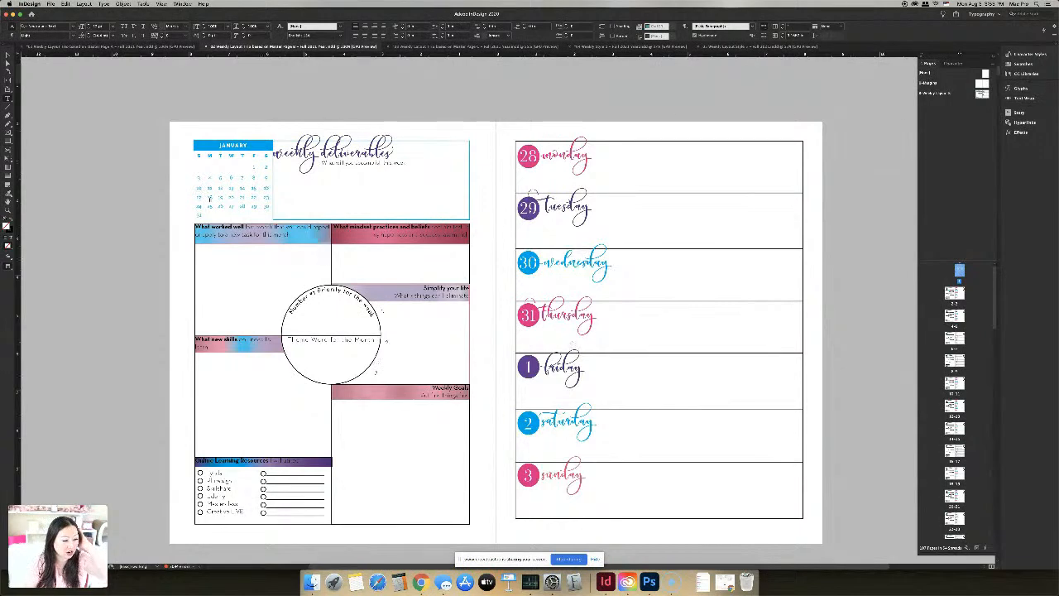
Move the "What worked well" text frame aside and select the gradient bar behind it
left_click(9, 55)
left_click(320, 242)
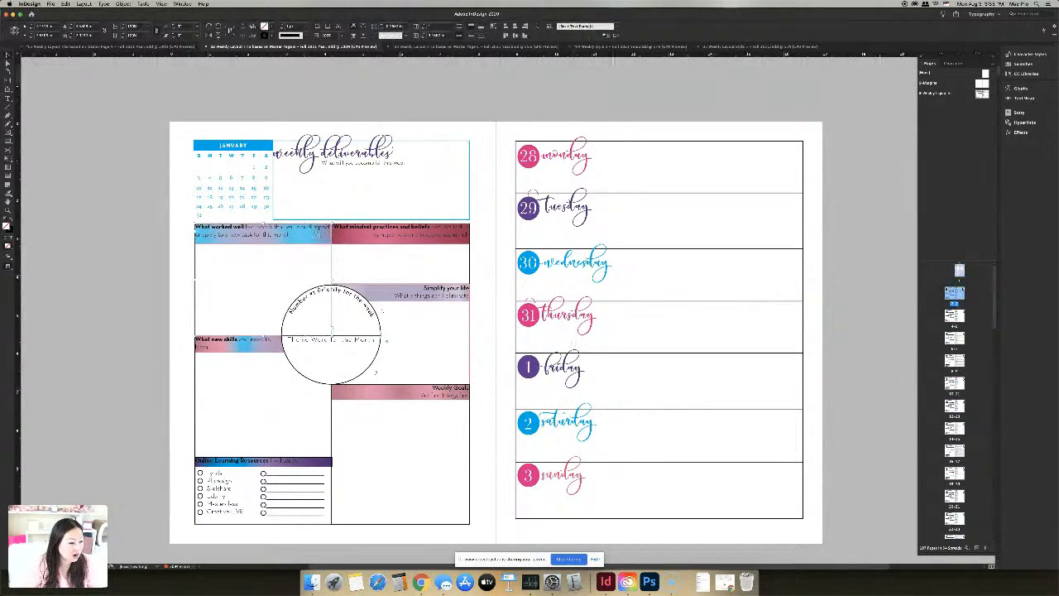
double_click(268, 229)
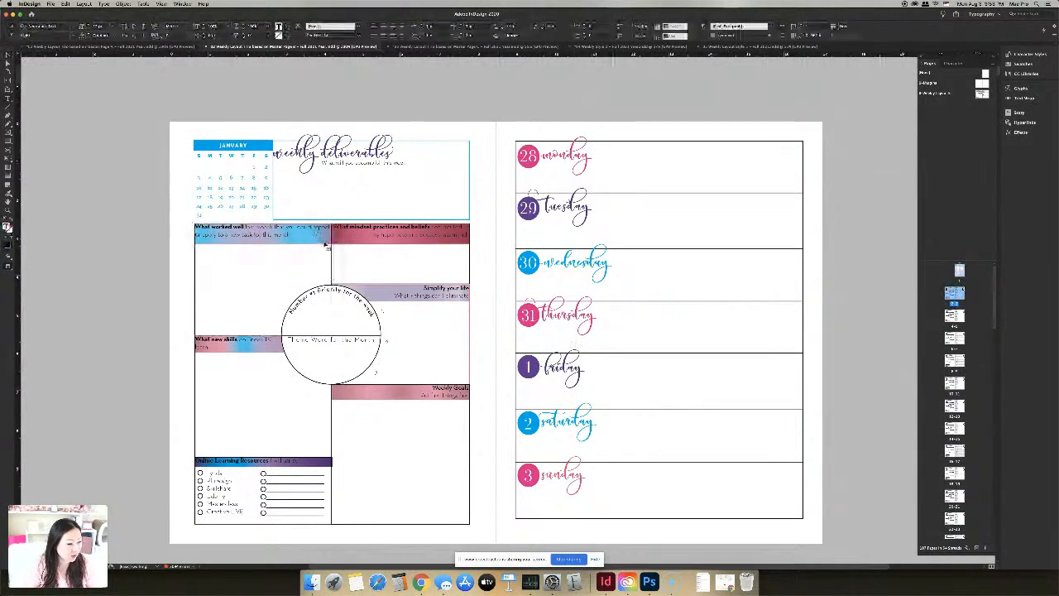
key("Escape")
left_click_drag(325, 243, 299, 244)
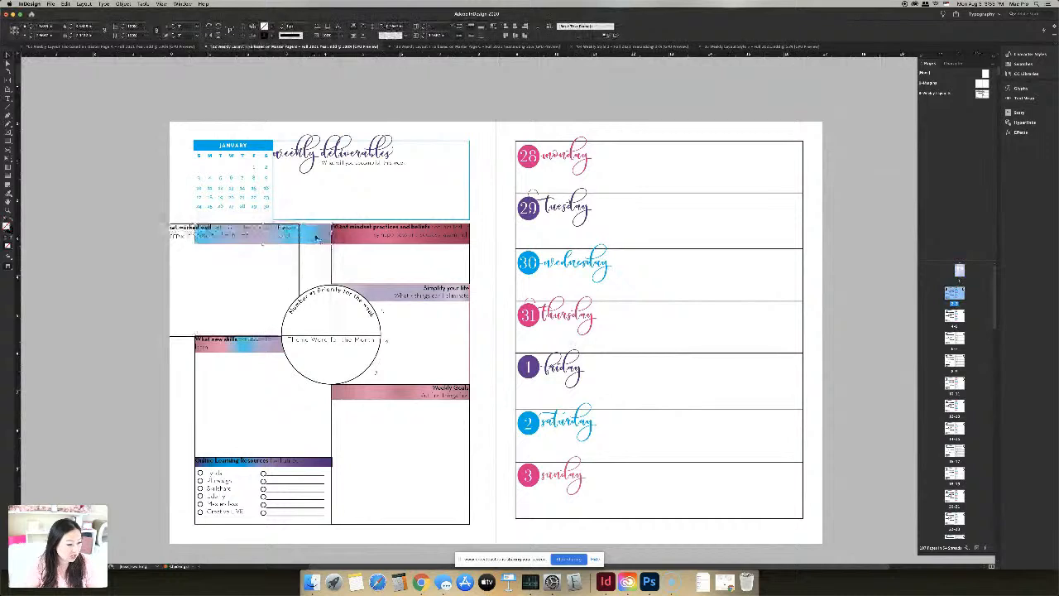
left_click(318, 239)
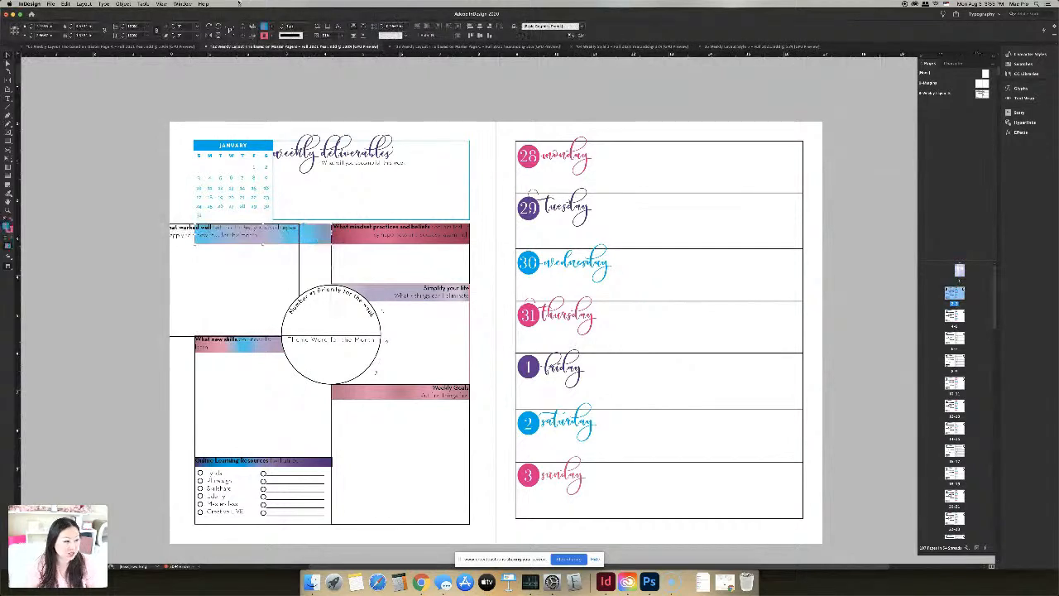
Fill the "What worked well" header bar with the pink swatch and move its text frame back into place
left_click(270, 35)
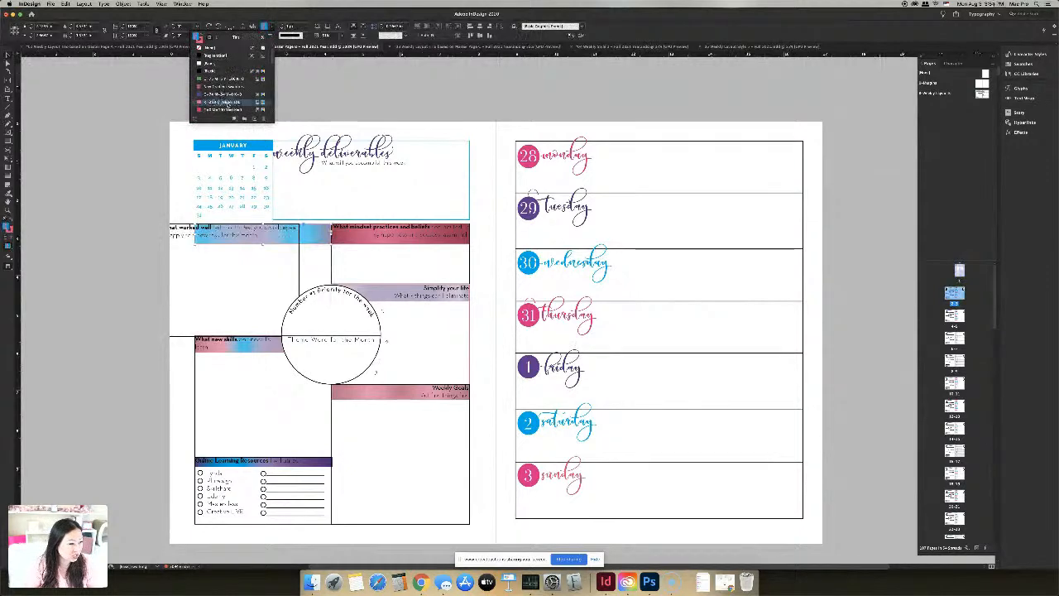
left_click(221, 101)
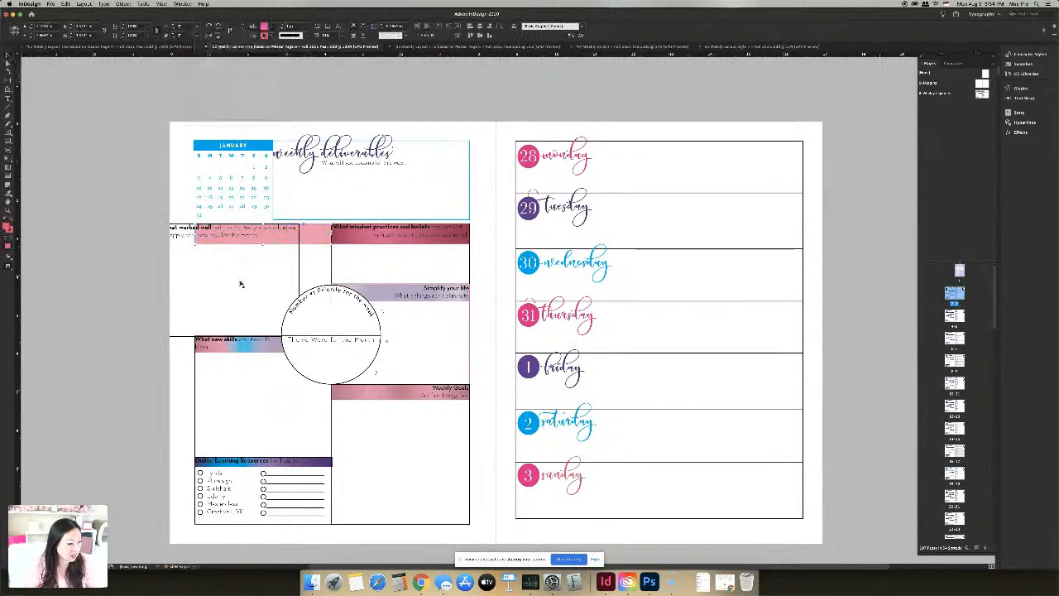
left_click(302, 265)
left_click_drag(302, 265, 332, 265)
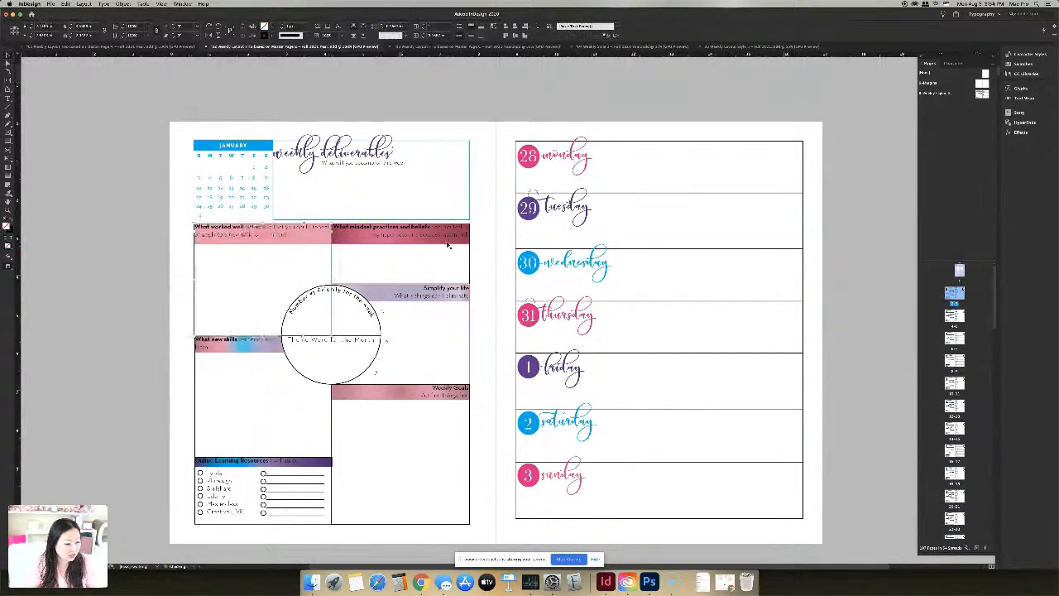
Fill the bar behind "What mindset practices and beliefs" with the green swatch, moving its text frame aside and back into alignment
left_click_drag(461, 239, 483, 238)
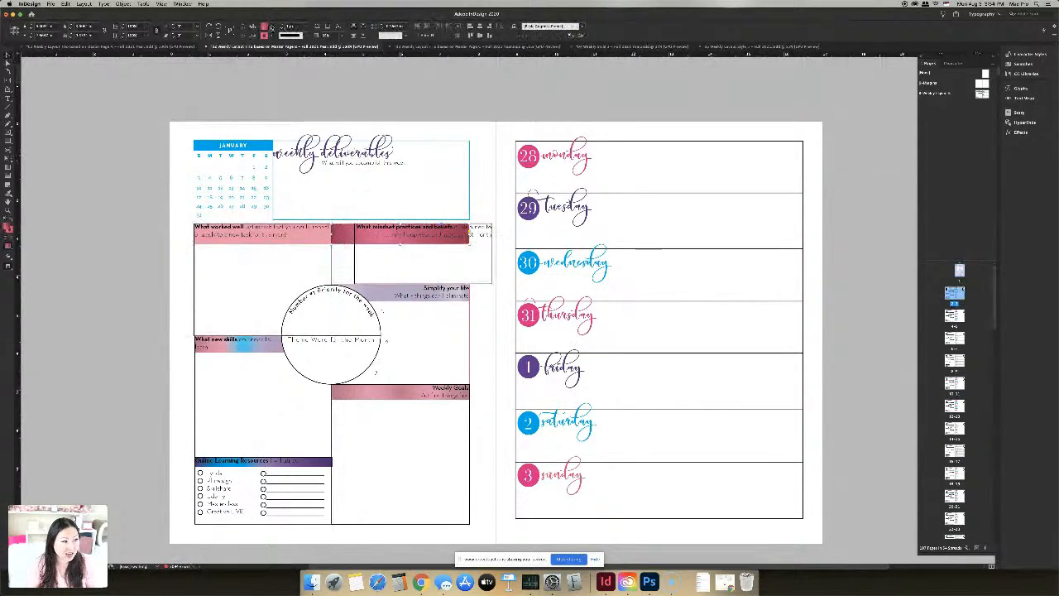
left_click(265, 30)
left_click(232, 85)
left_click(488, 96)
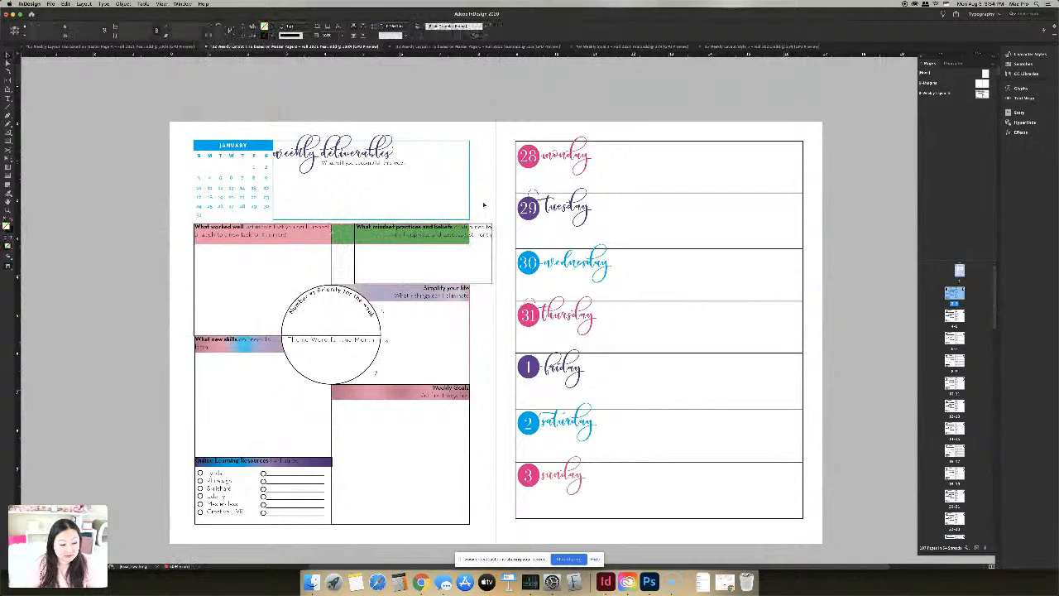
left_click_drag(493, 271, 468, 268)
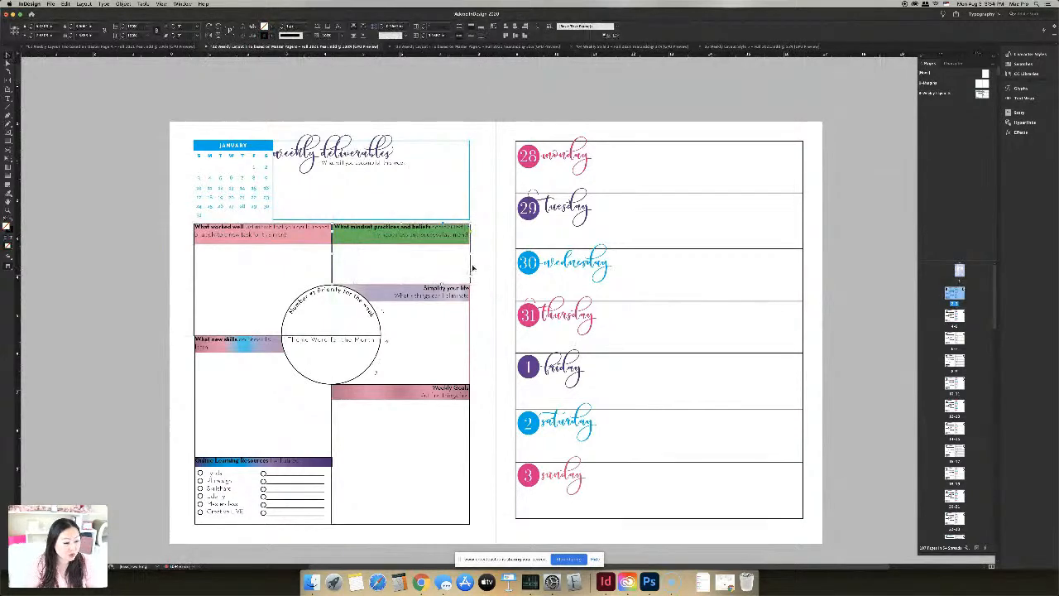
key("Left")
key("Left")
Move the blue outlined box away from the "weekly deliverables" title towards the facing page
left_click(378, 151)
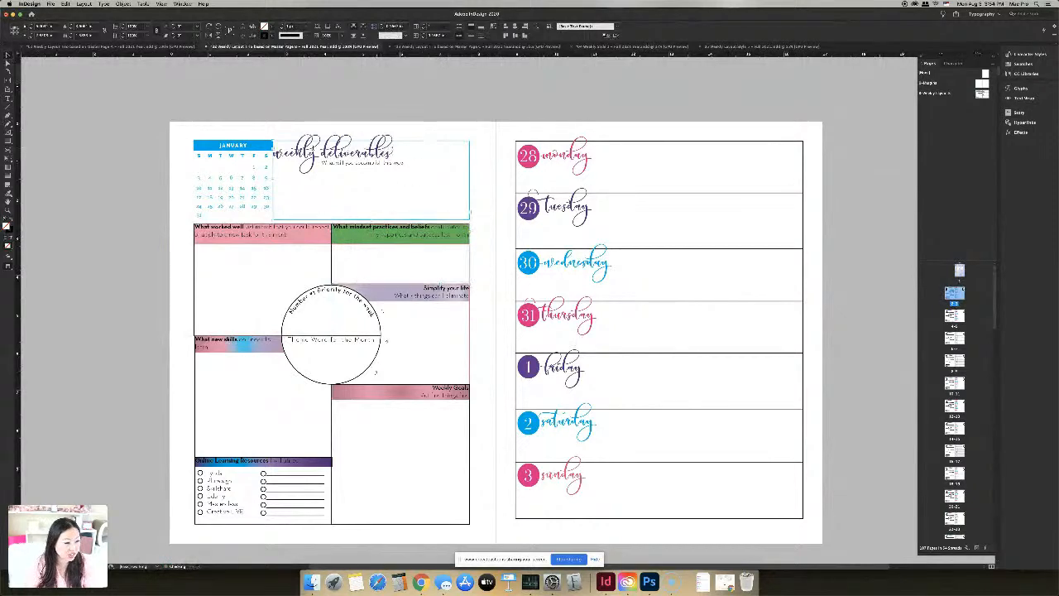
double_click(379, 152)
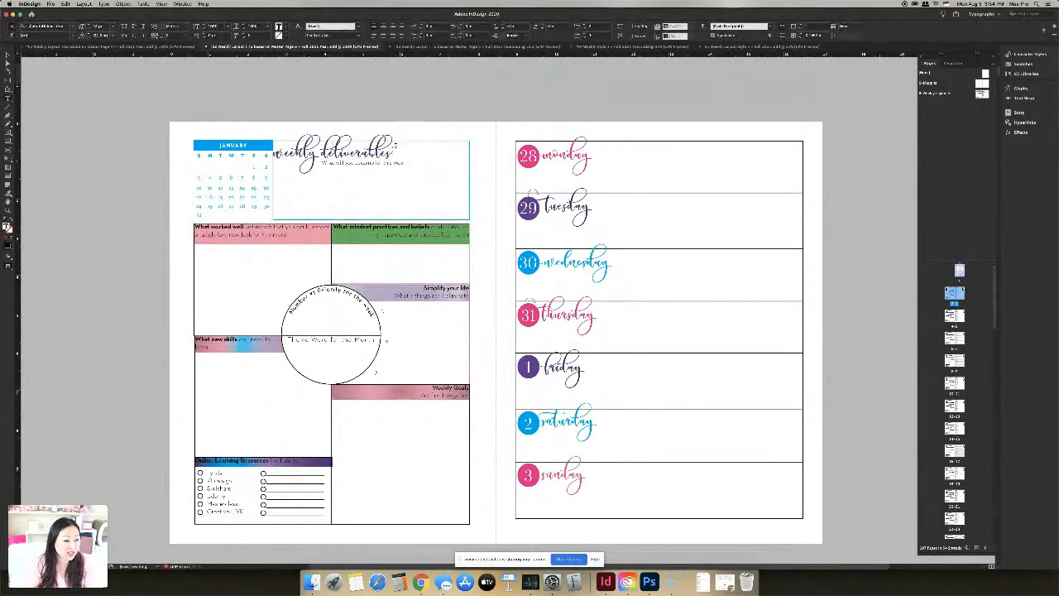
key("Escape")
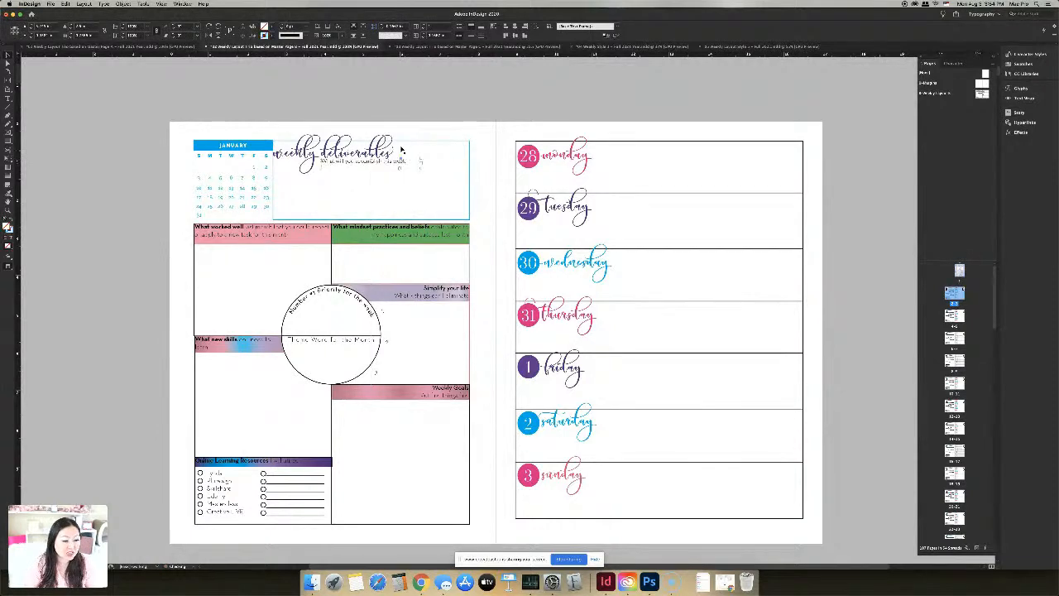
double_click(374, 159)
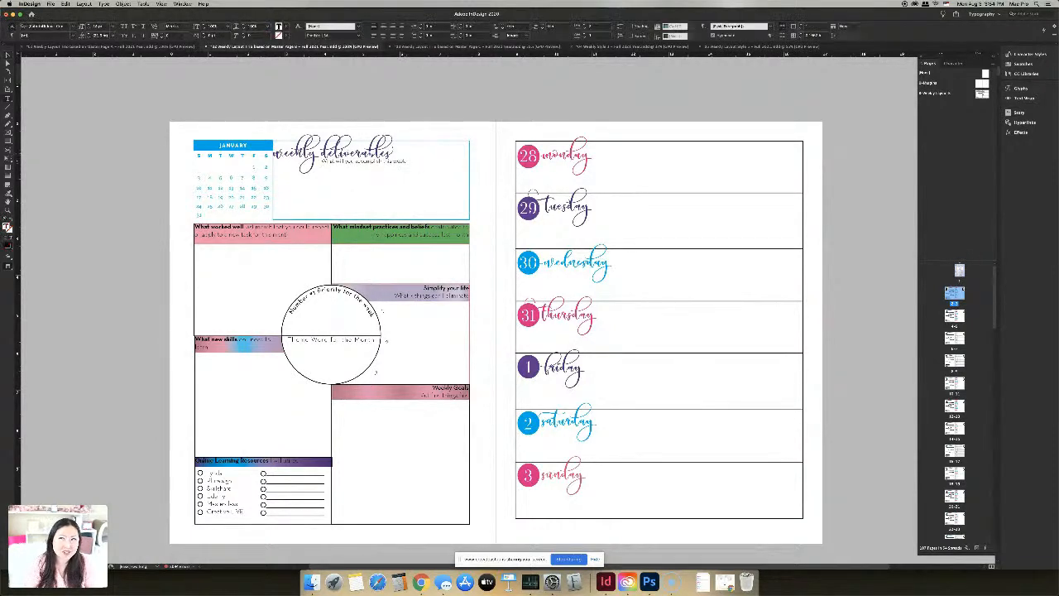
key("Escape")
left_click_drag(404, 220, 447, 207)
Unlock all objects on the spread so the "weekly deliverables" title can be selected
left_click(291, 156)
left_click(124, 4)
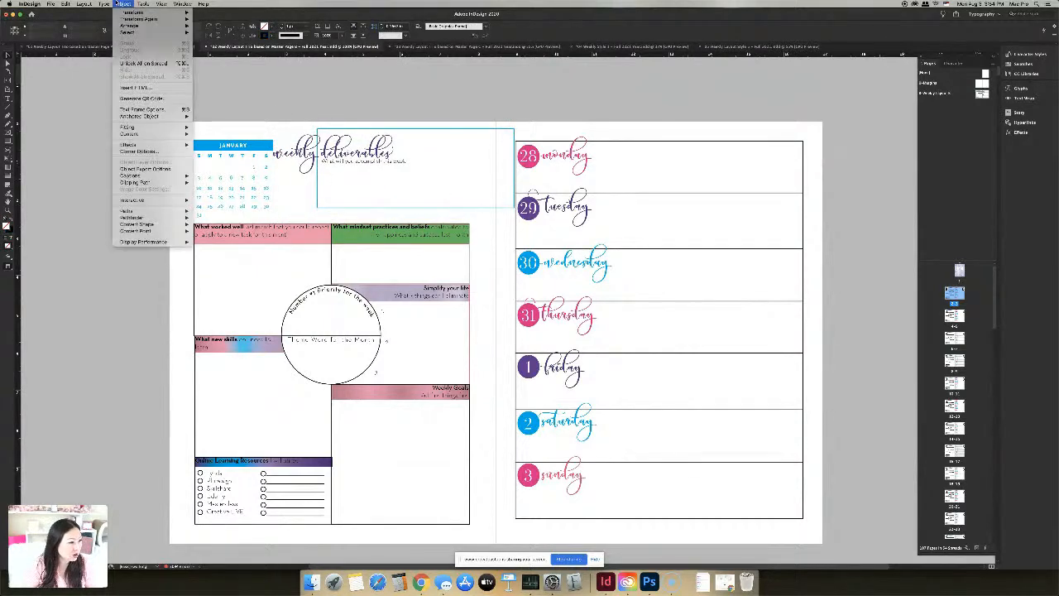
left_click(135, 64)
left_click(300, 128)
Try the Whitedove Script font on the "weekly deliverables" title
left_click(293, 156)
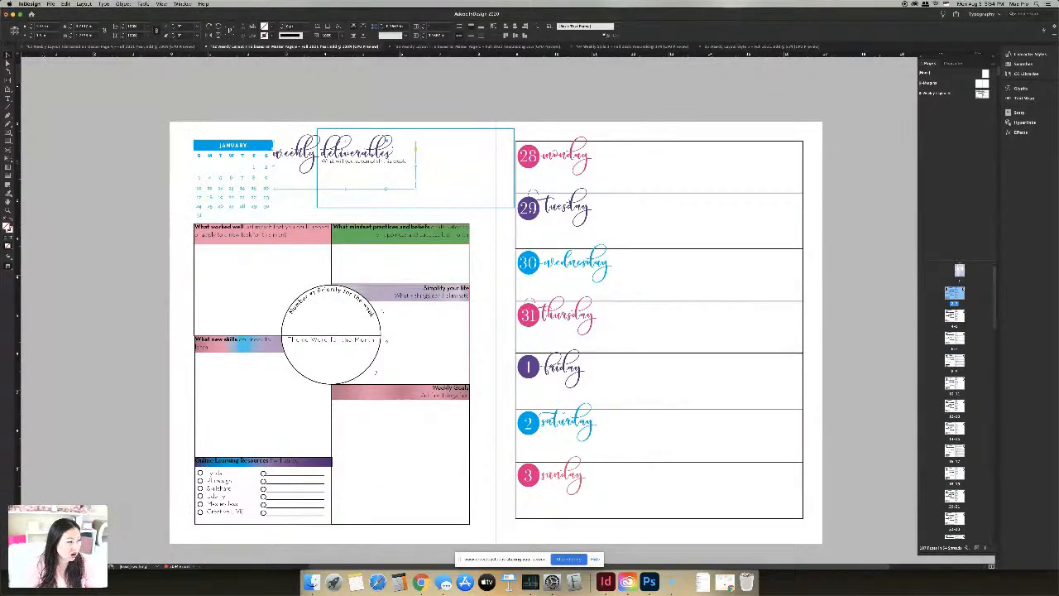
left_click(12, 98)
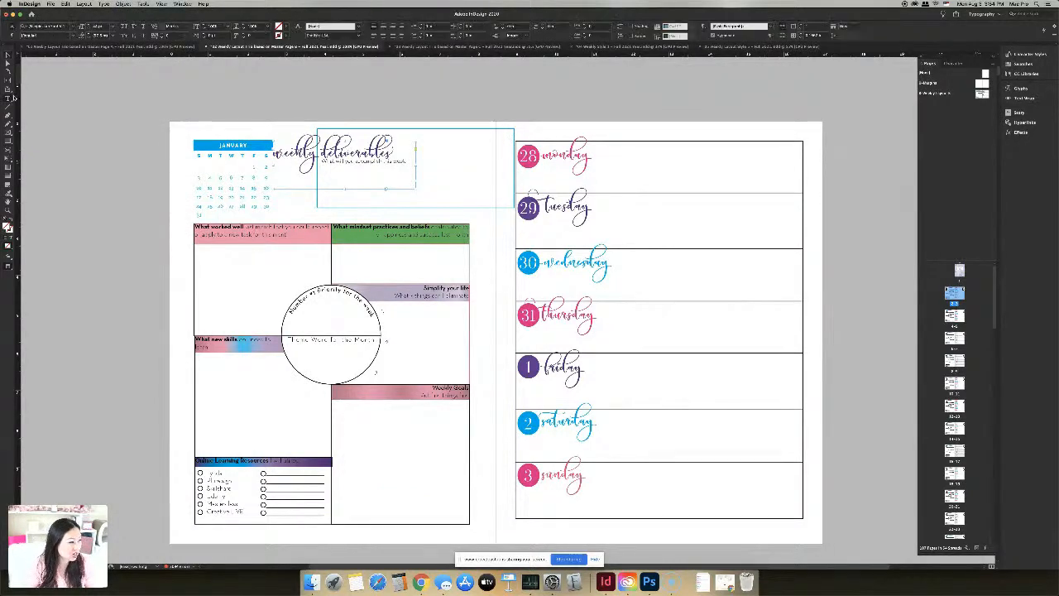
left_click(73, 27)
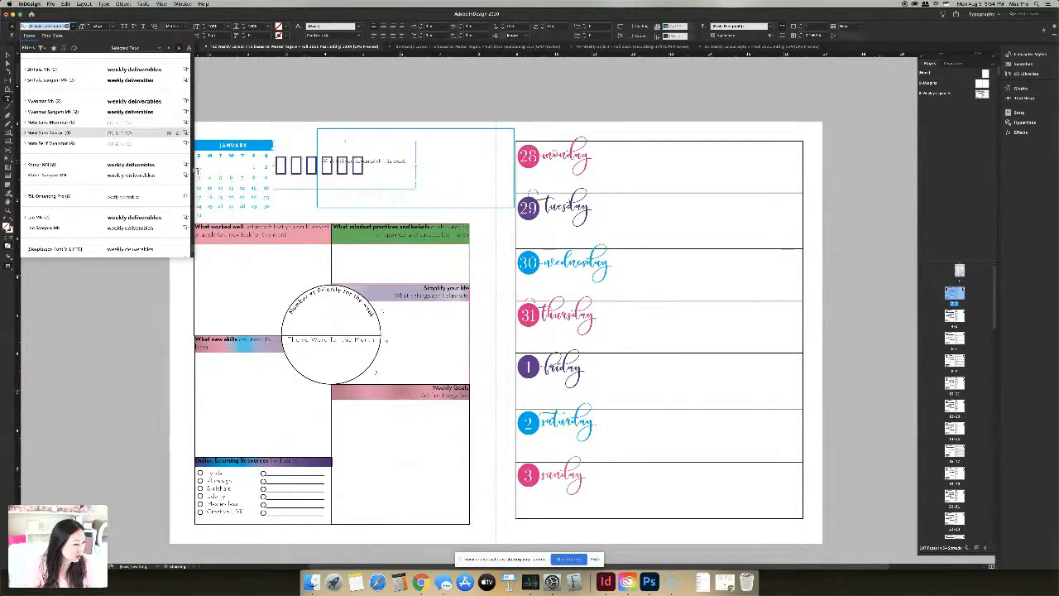
left_click_drag(193, 192, 193, 63)
scroll(193, 62, "up", 8)
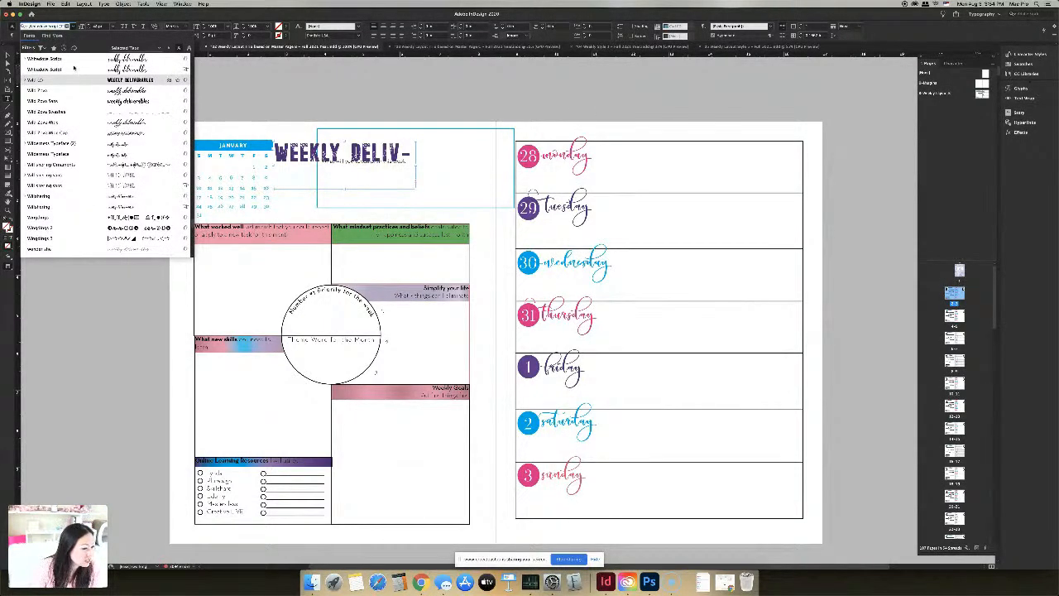
left_click(74, 69)
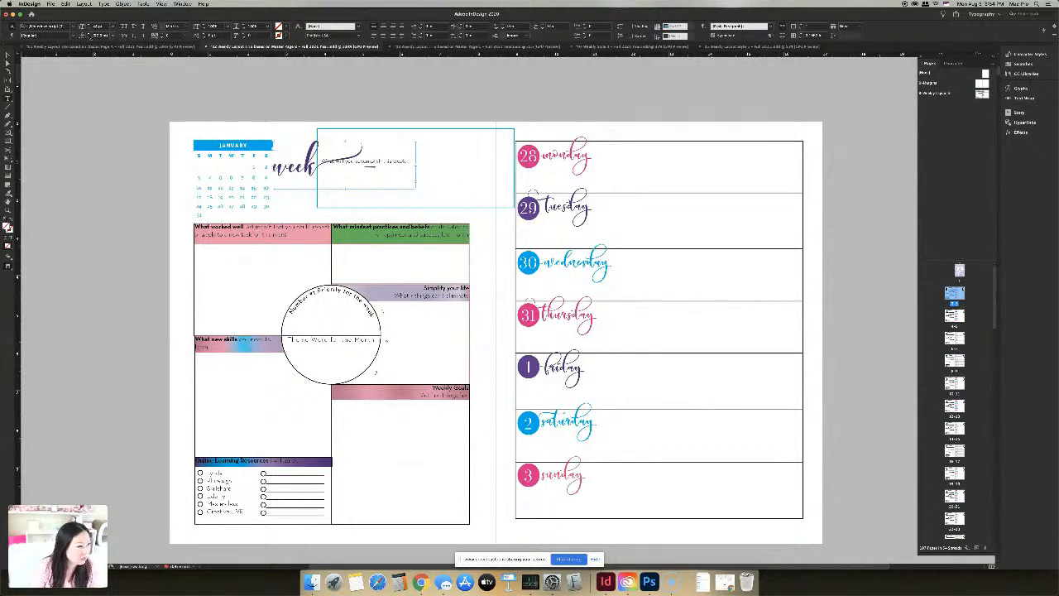
Select all of the "weekly deliverables" title text and set its font size to 18 pt
left_click(71, 27)
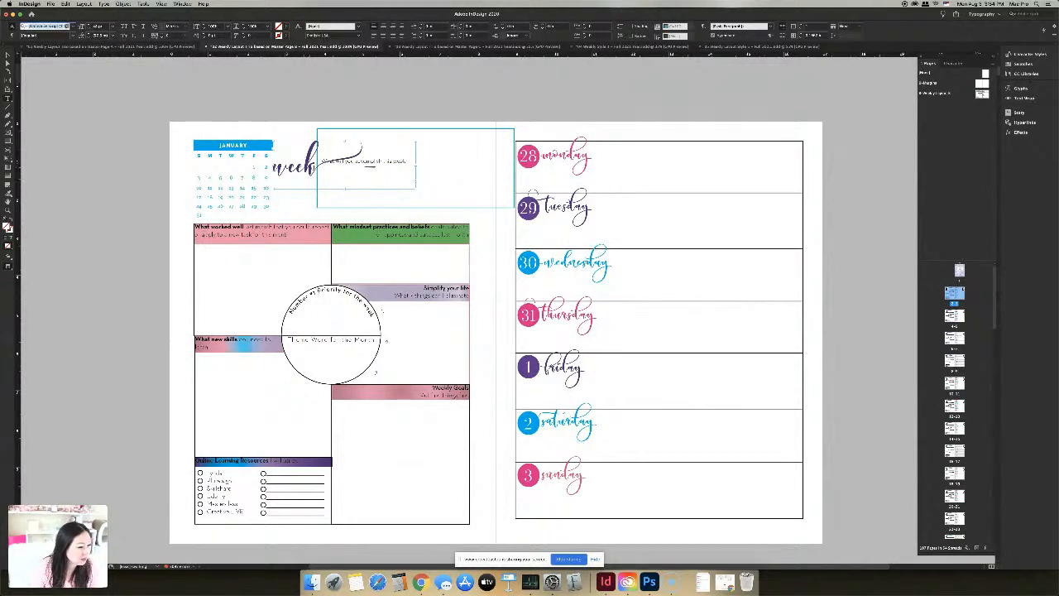
double_click(377, 185)
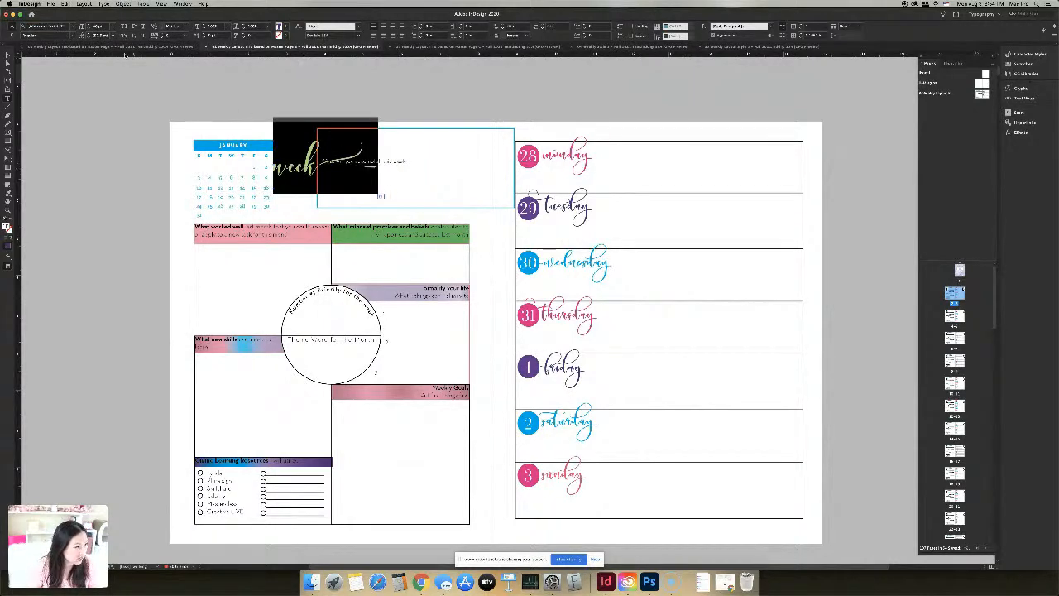
left_click(100, 27)
type("18")
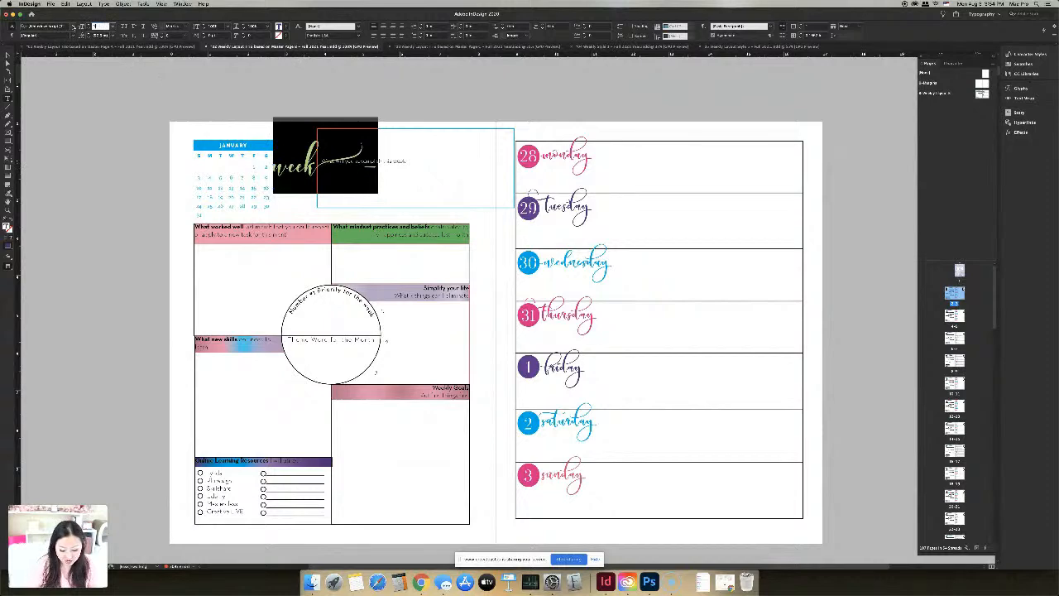
key("Return")
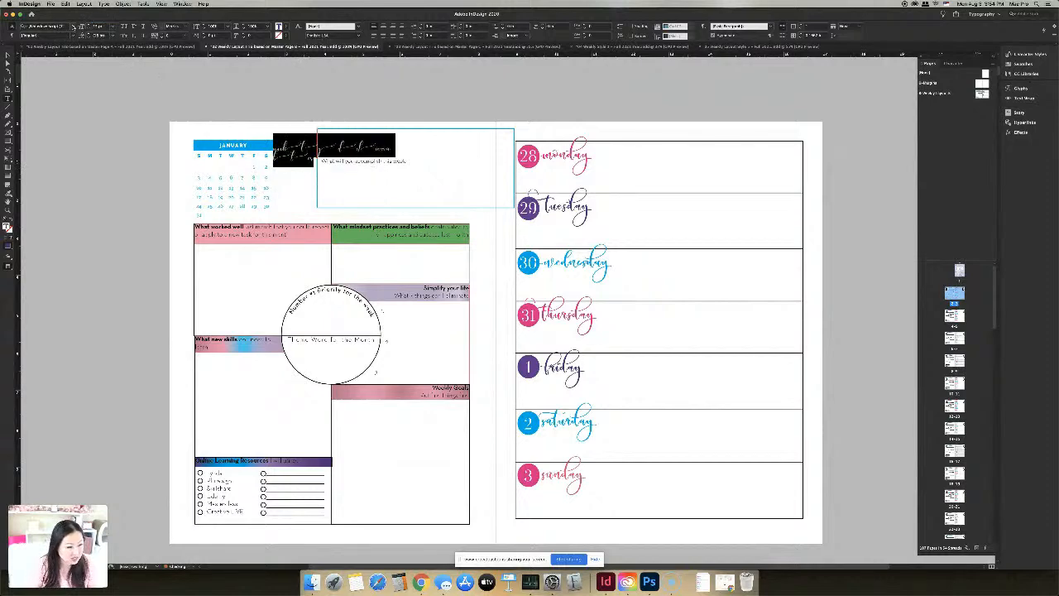
Change the "weekly deliverables" title to a more compact script font and select its whole text
left_click(68, 27)
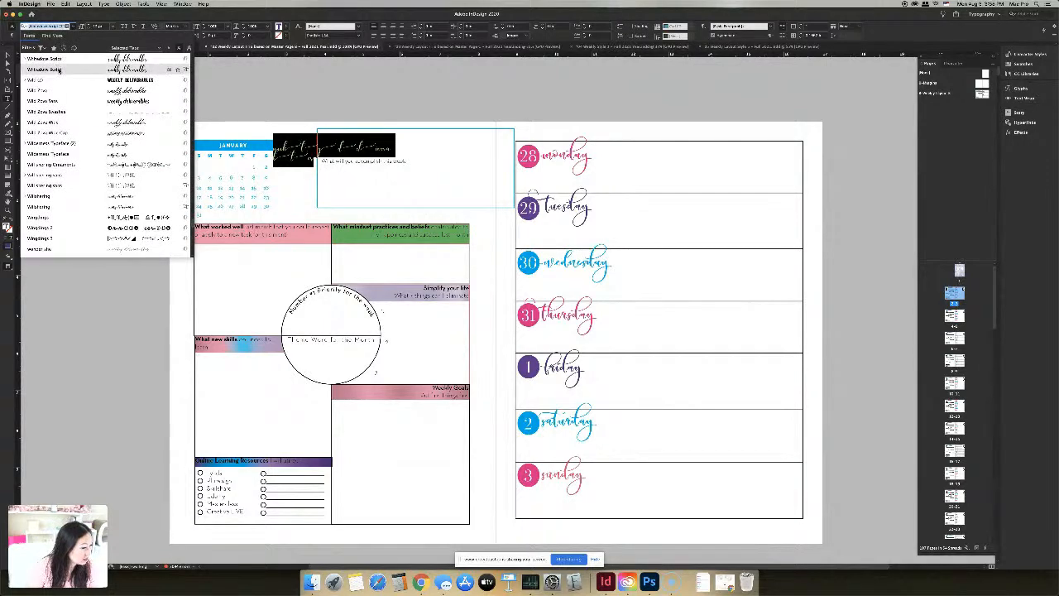
left_click(61, 71)
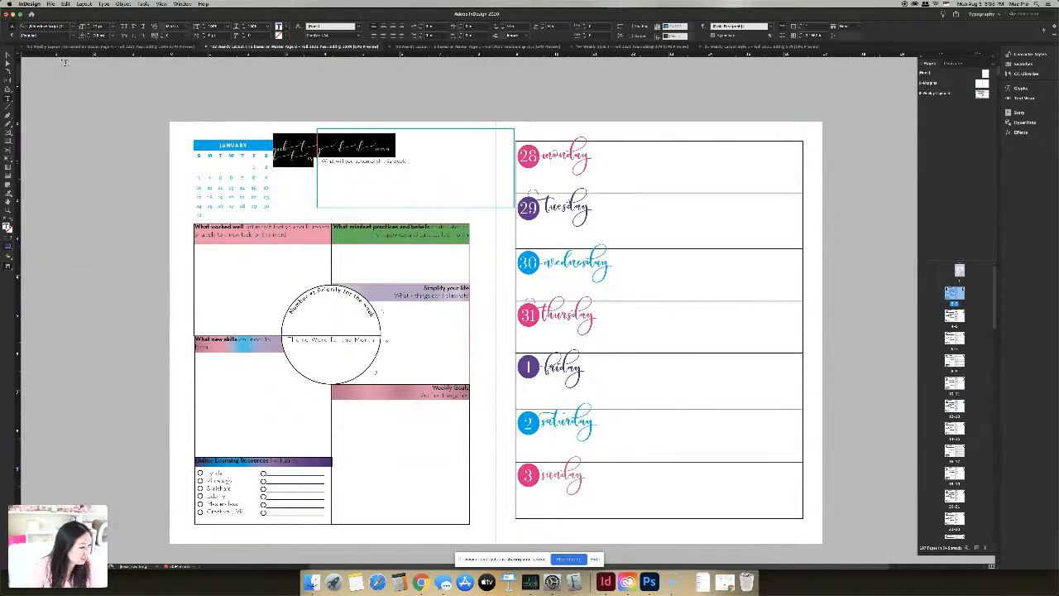
left_click(73, 27)
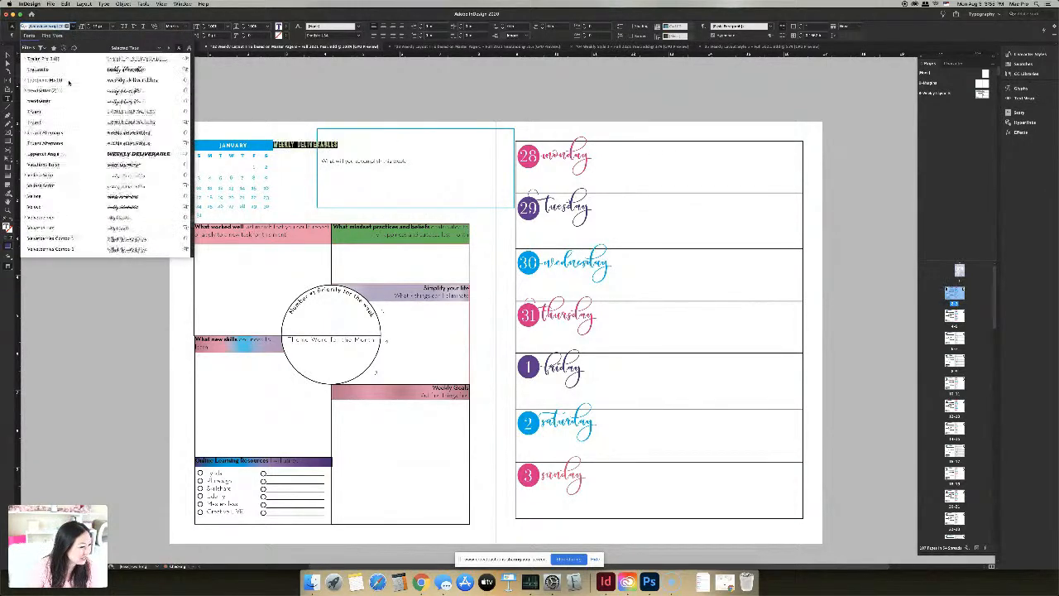
left_click(69, 72)
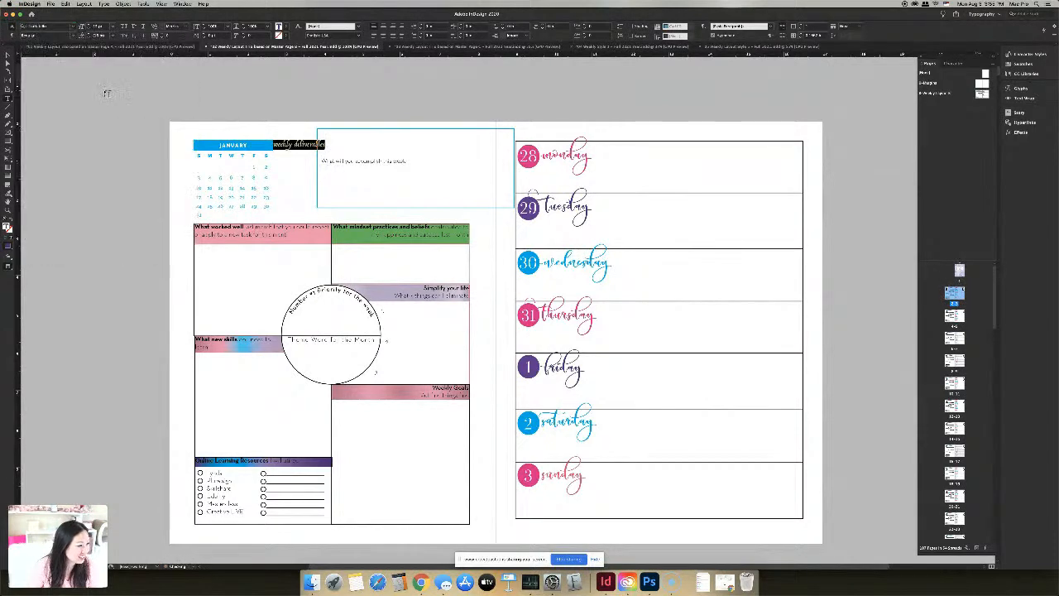
left_click(7, 55)
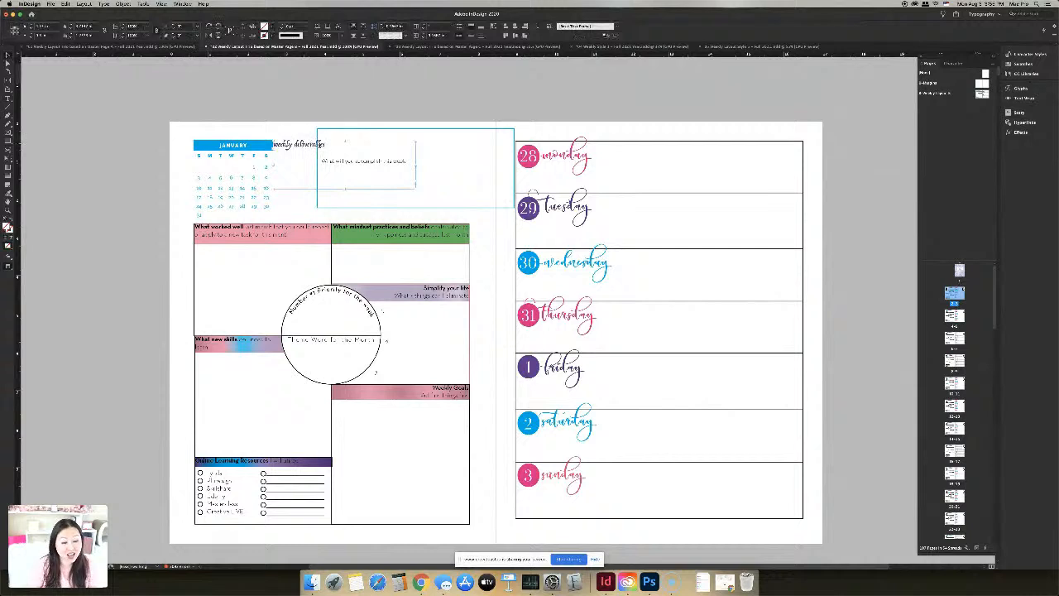
double_click(323, 145)
key("super+a")
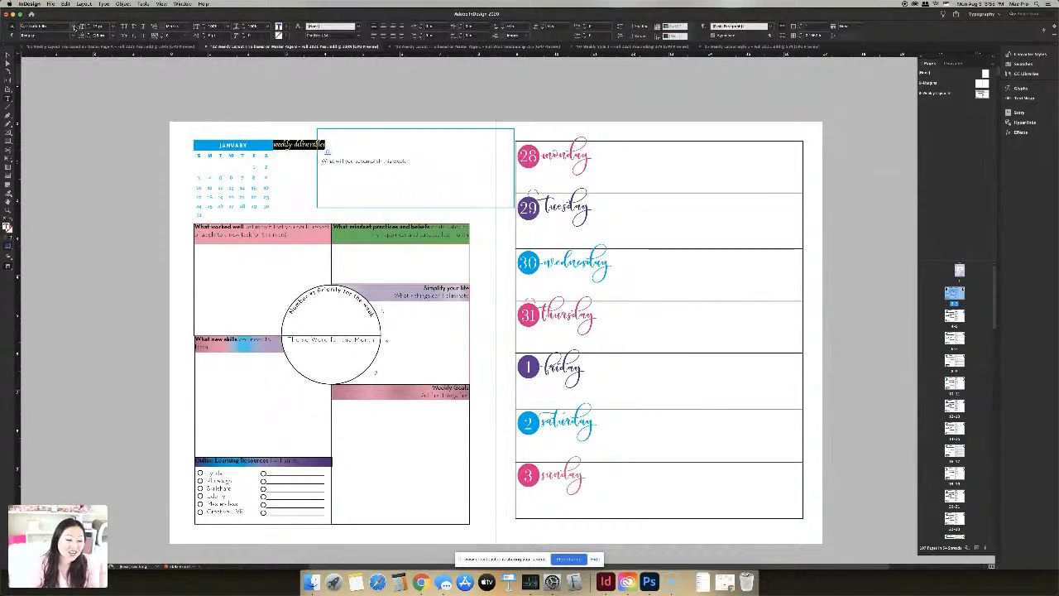
Select the January header cell of the mini calendar here, and the matching cell on spread 2–3 of the first weekly layout document
left_click(242, 146)
key("Escape")
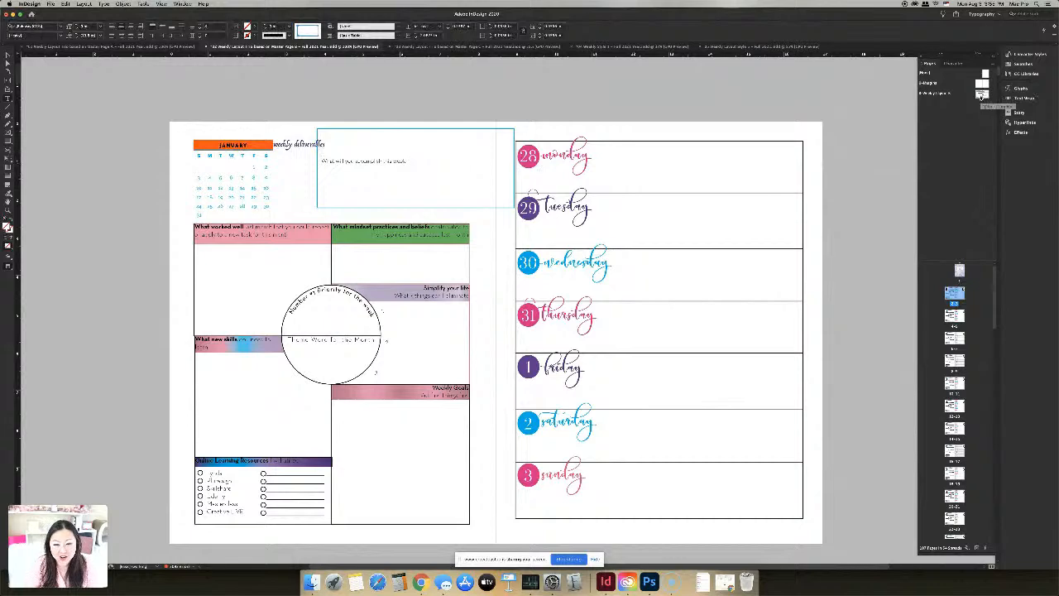
left_click(183, 48)
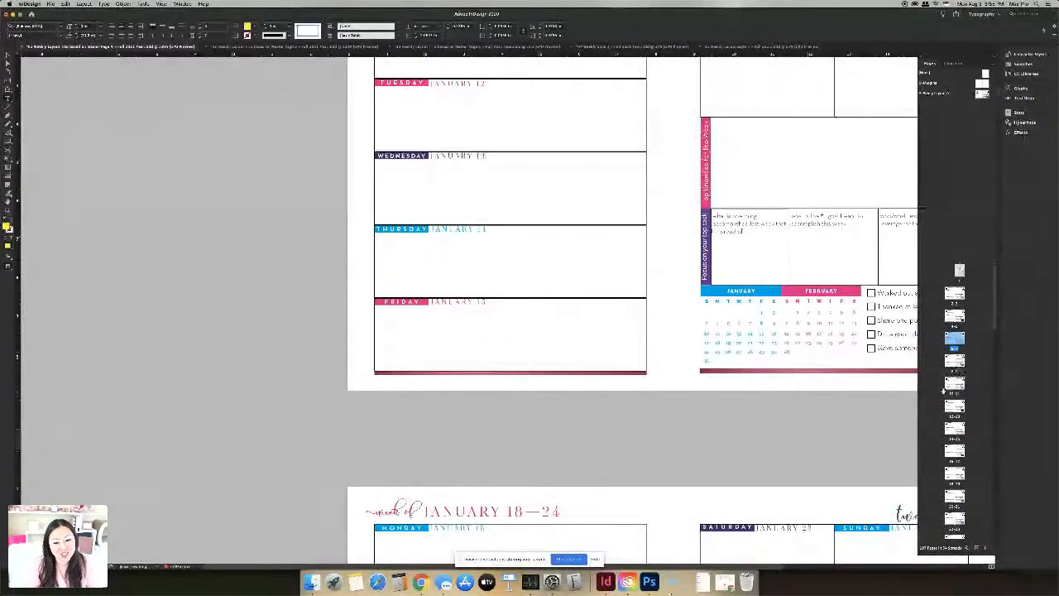
double_click(955, 294)
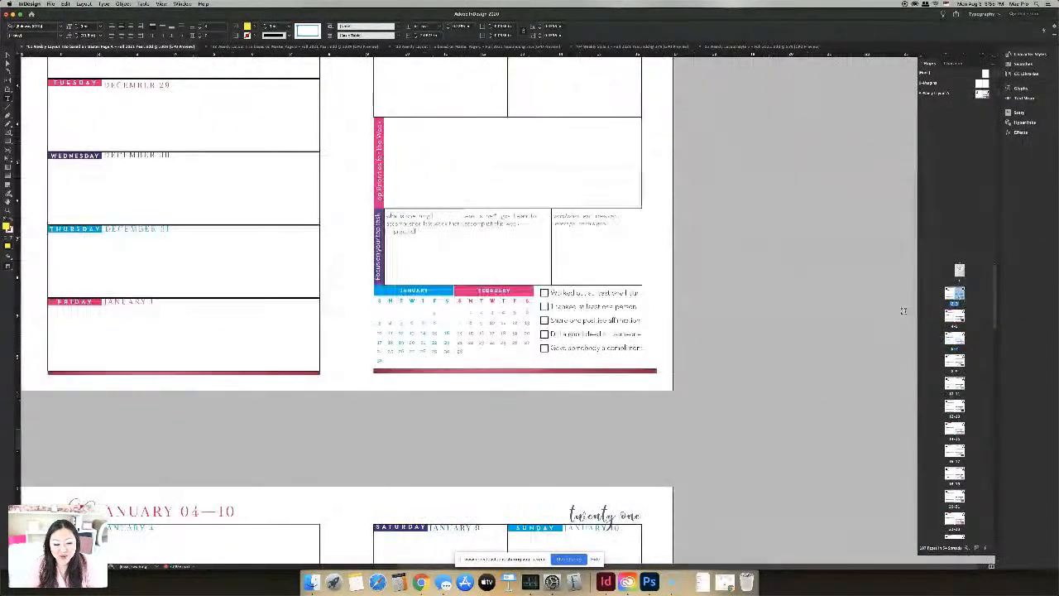
left_click(442, 291)
key("Escape")
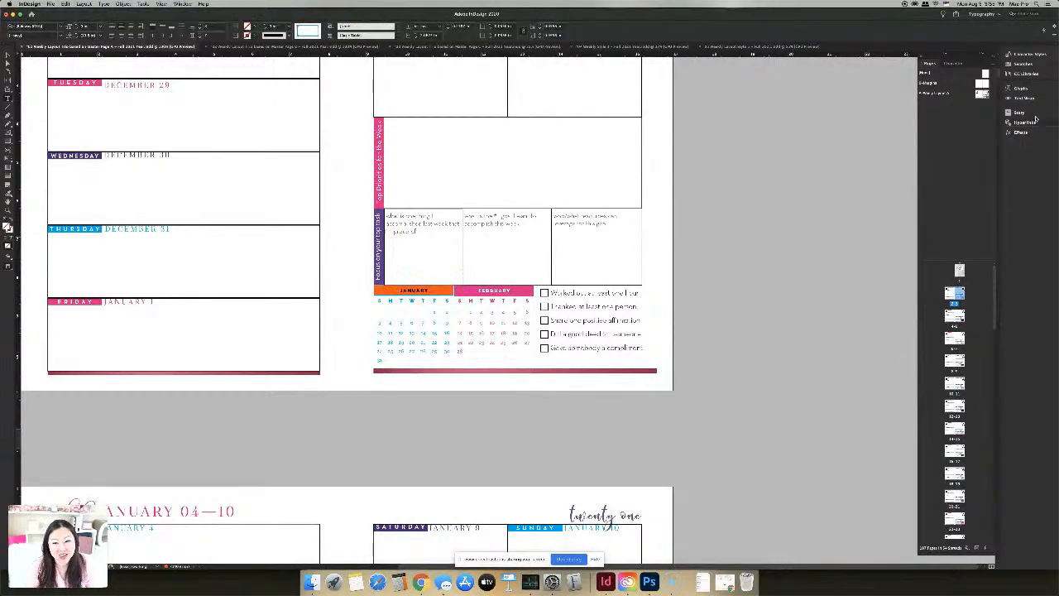
View the weekly layout master spreads of the first and second planner documents, returning to spread 2–3 of the second
double_click(955, 295)
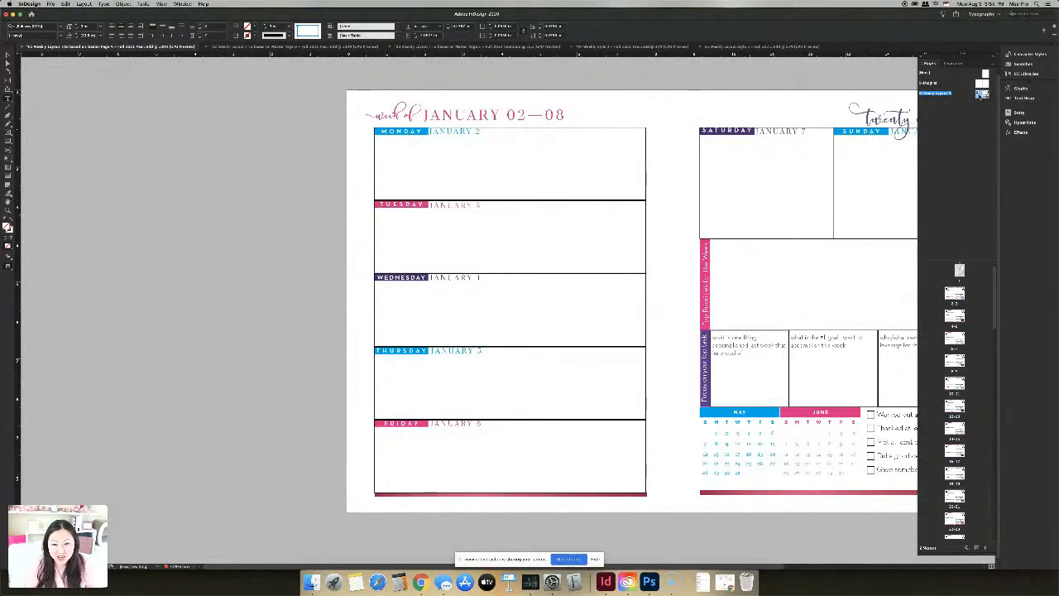
key("super+0")
key("t")
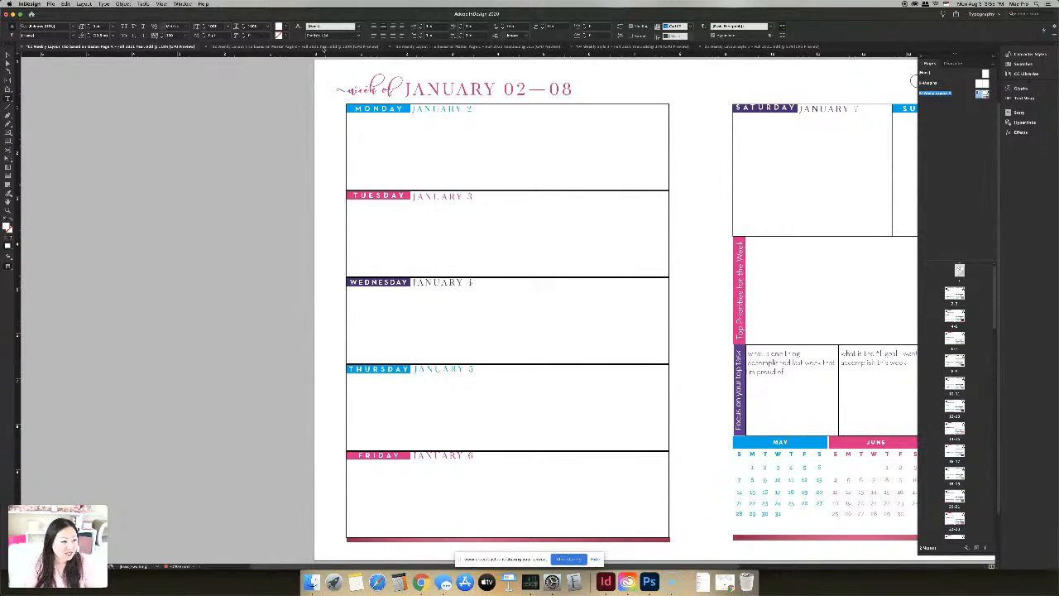
left_click(328, 47)
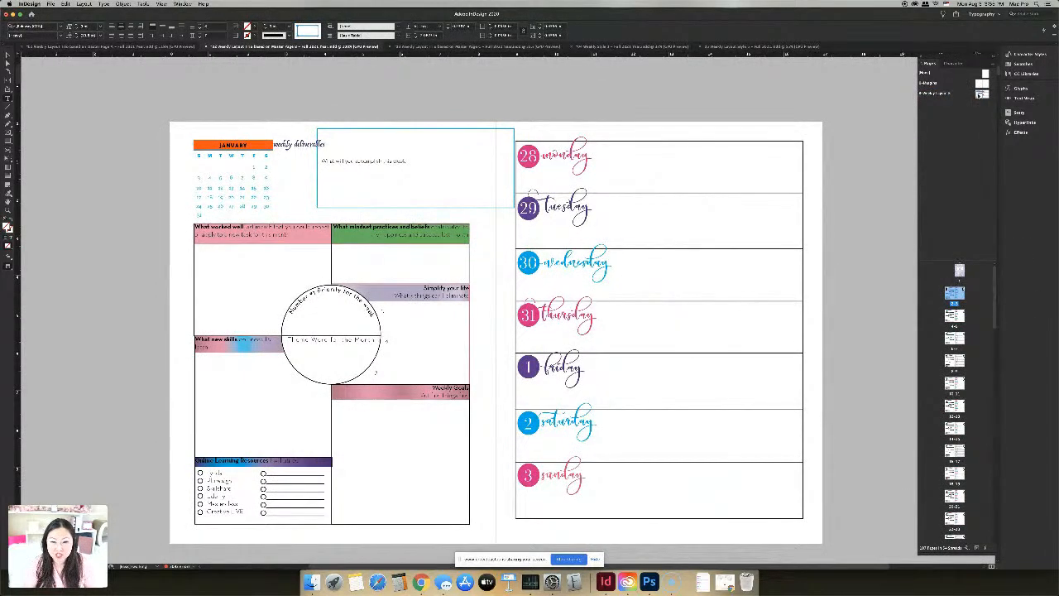
double_click(980, 93)
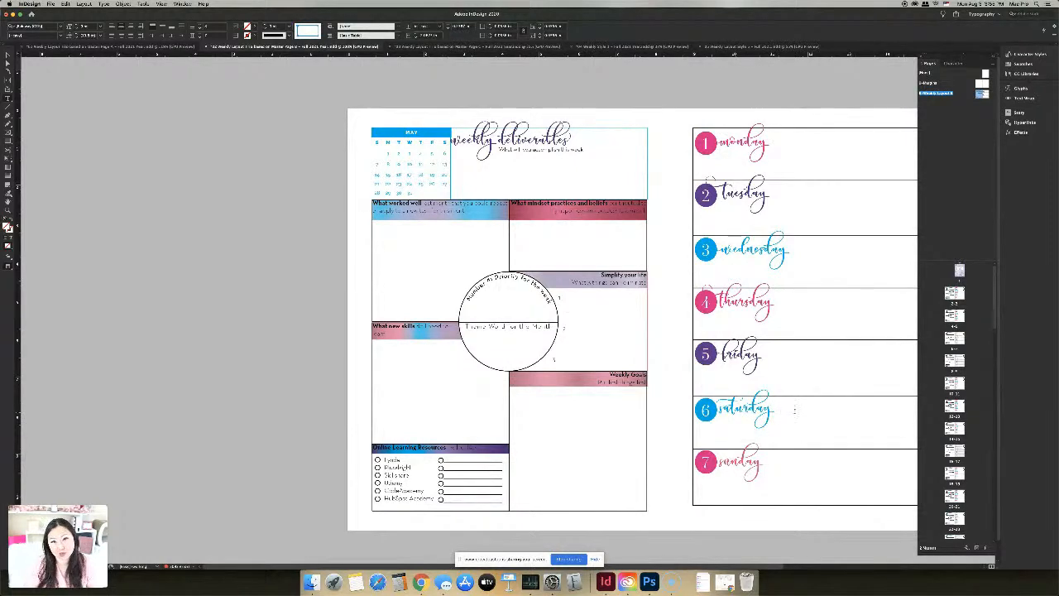
double_click(956, 294)
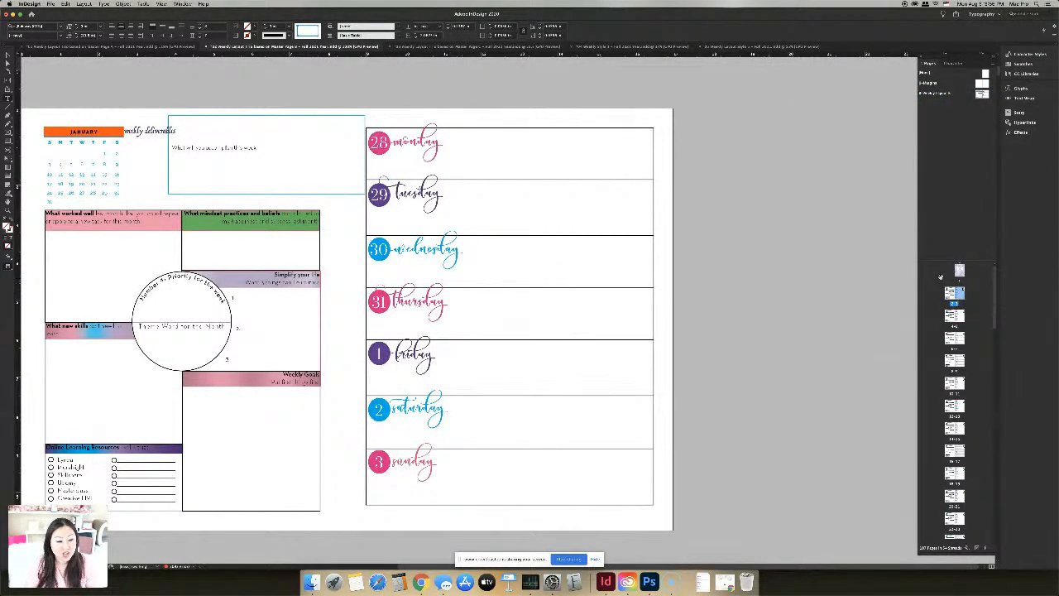
In the third weekly layout document, set the Monday date number 9 on the August 9–15 spread to a Neutraface Text font
left_click(465, 48)
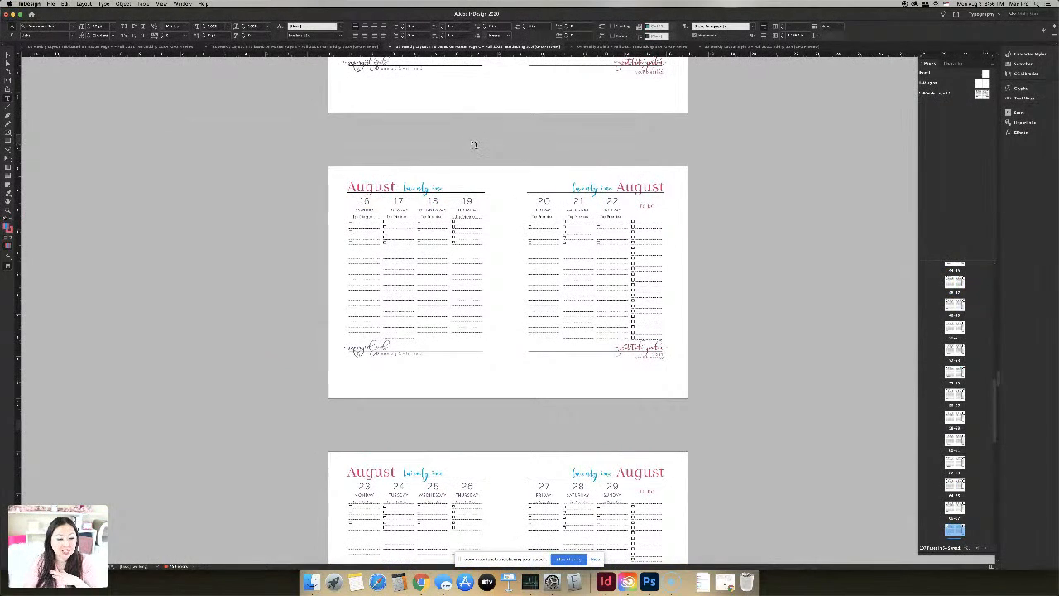
scroll(475, 147, "up", 5)
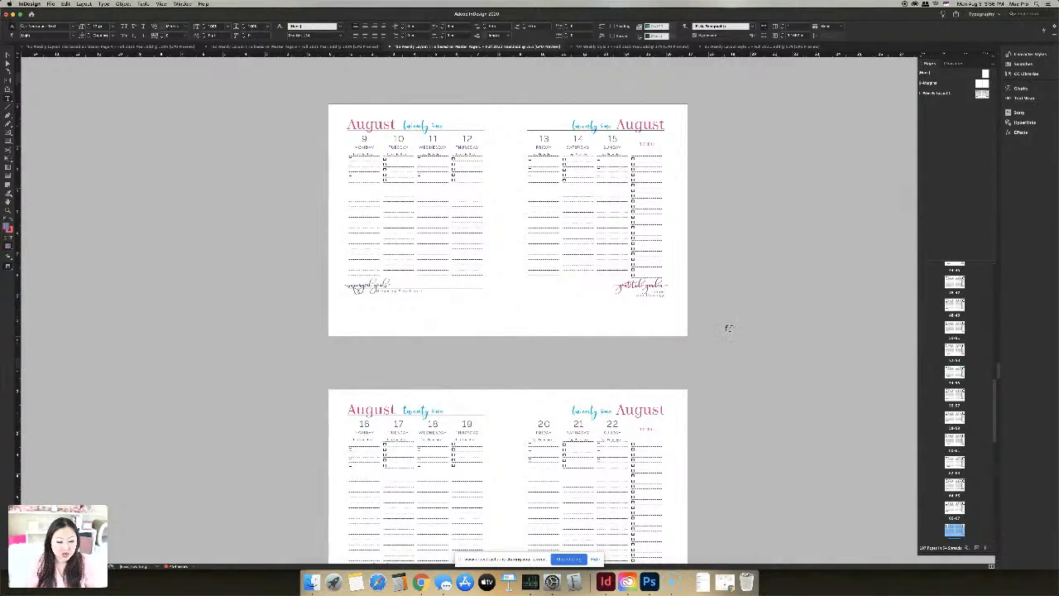
double_click(432, 139)
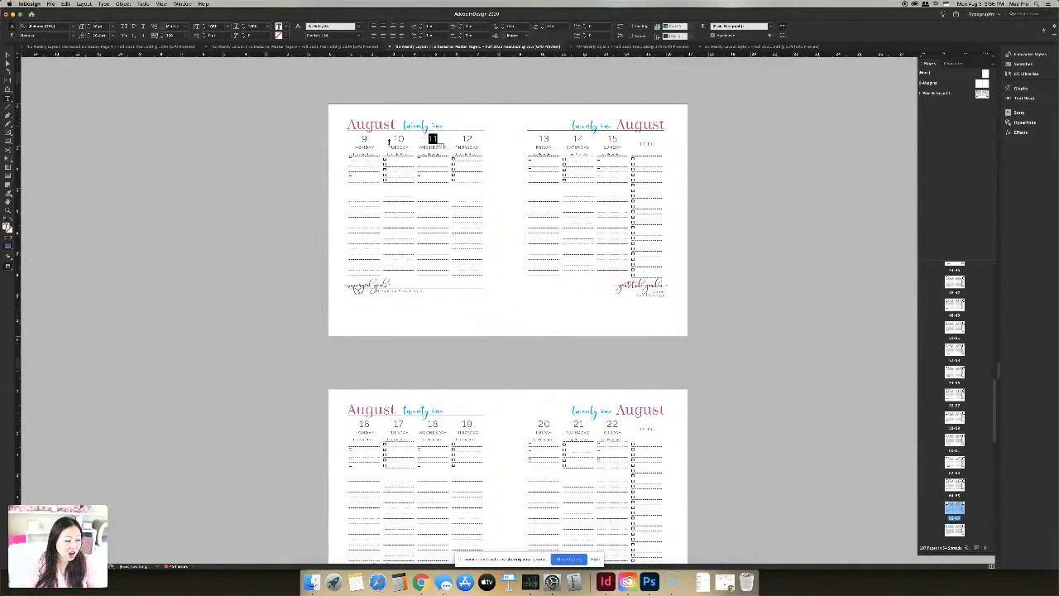
double_click(398, 139)
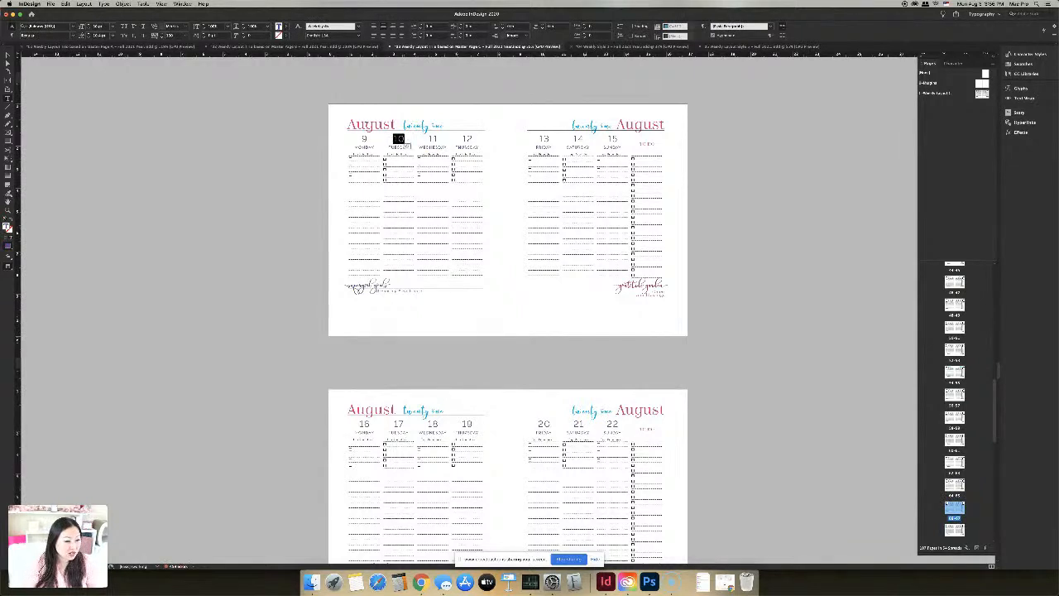
double_click(364, 139)
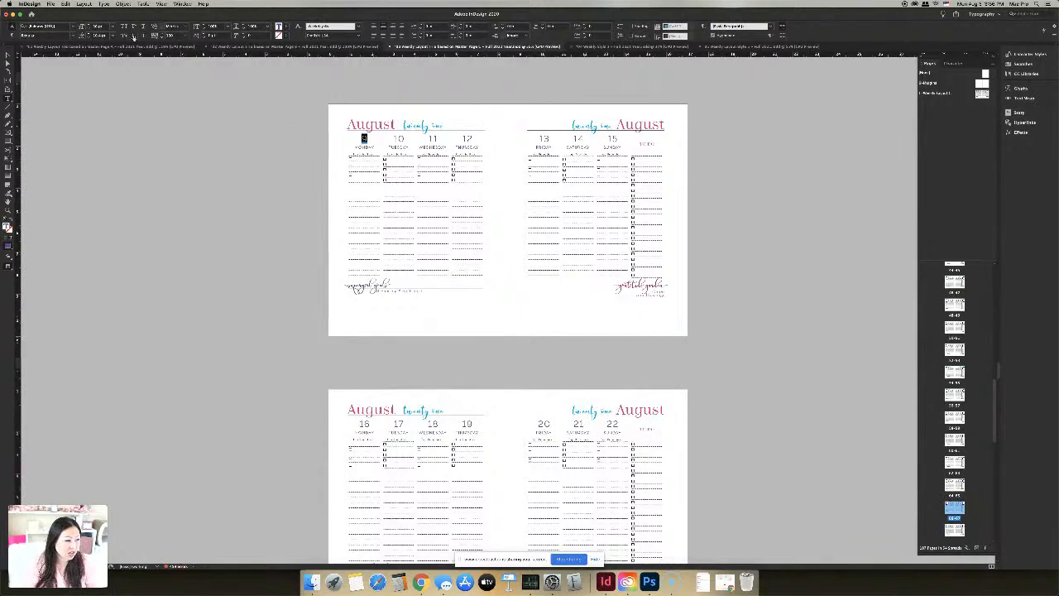
left_click(72, 27)
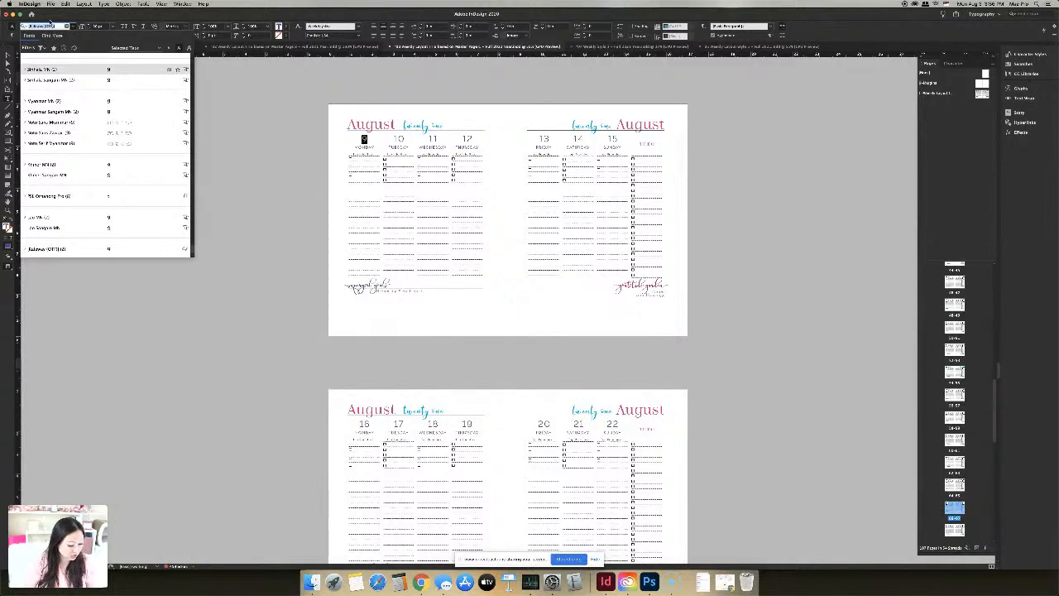
type("neutra t")
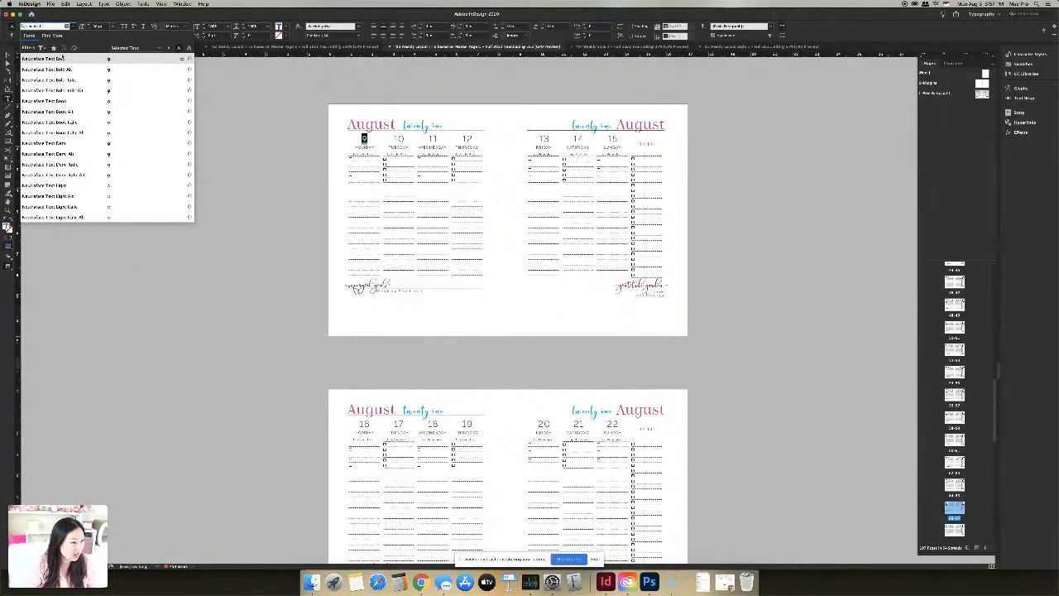
left_click(152, 103)
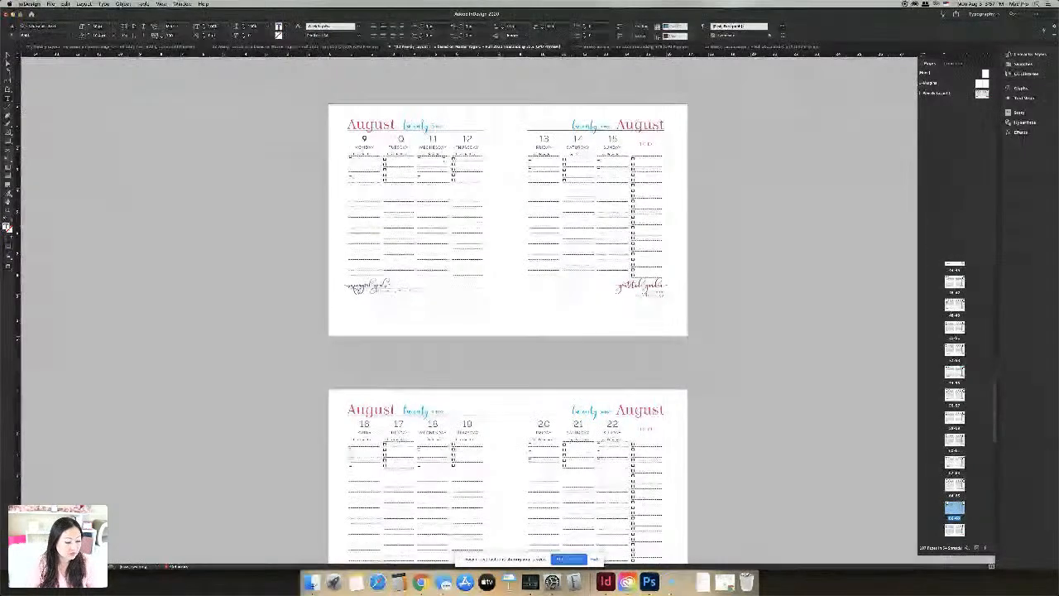
On the August 9–15 spread, recolour the Tuesday date number 10 pink and the Wednesday date number 11 blue
double_click(398, 138)
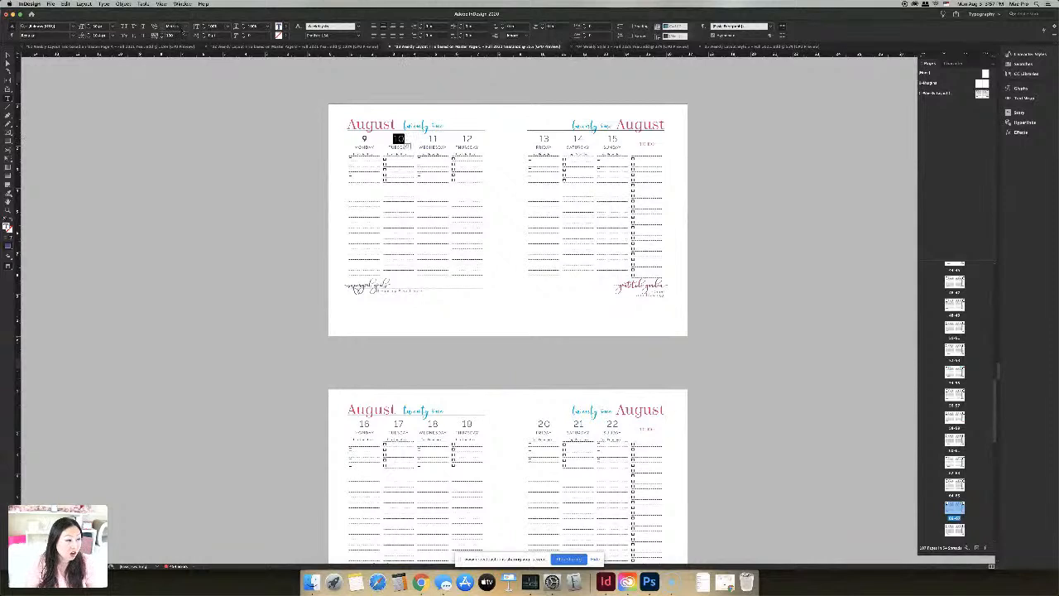
left_click(284, 27)
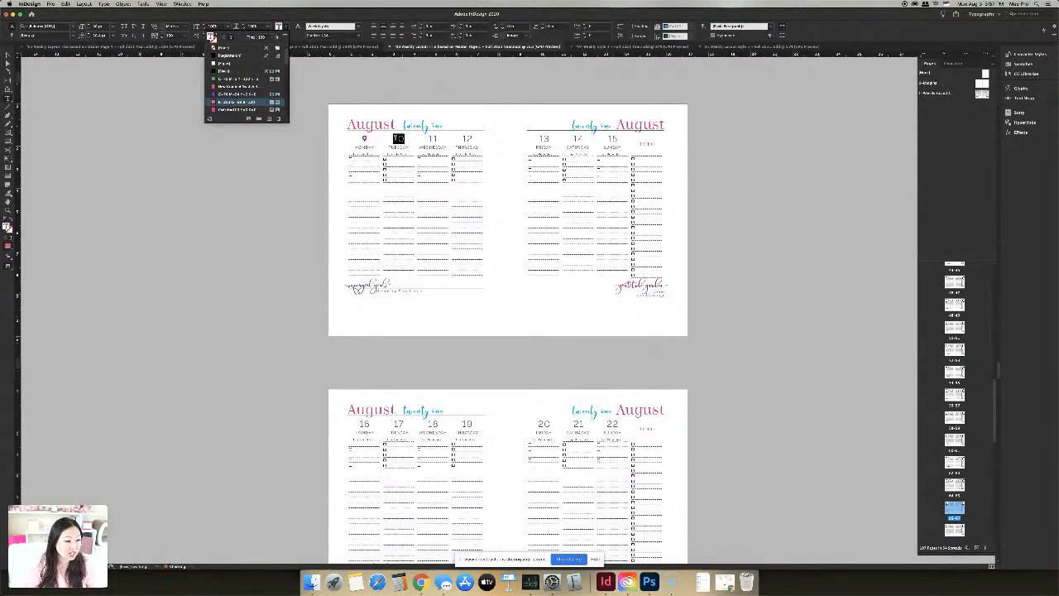
left_click(233, 102)
left_click_drag(427, 137, 437, 139)
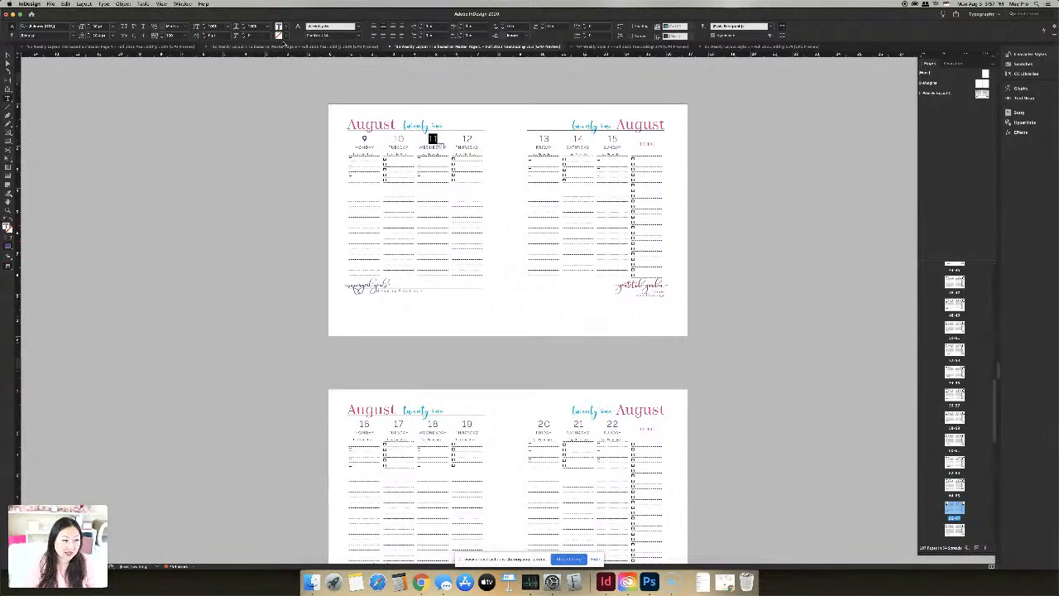
left_click(285, 27)
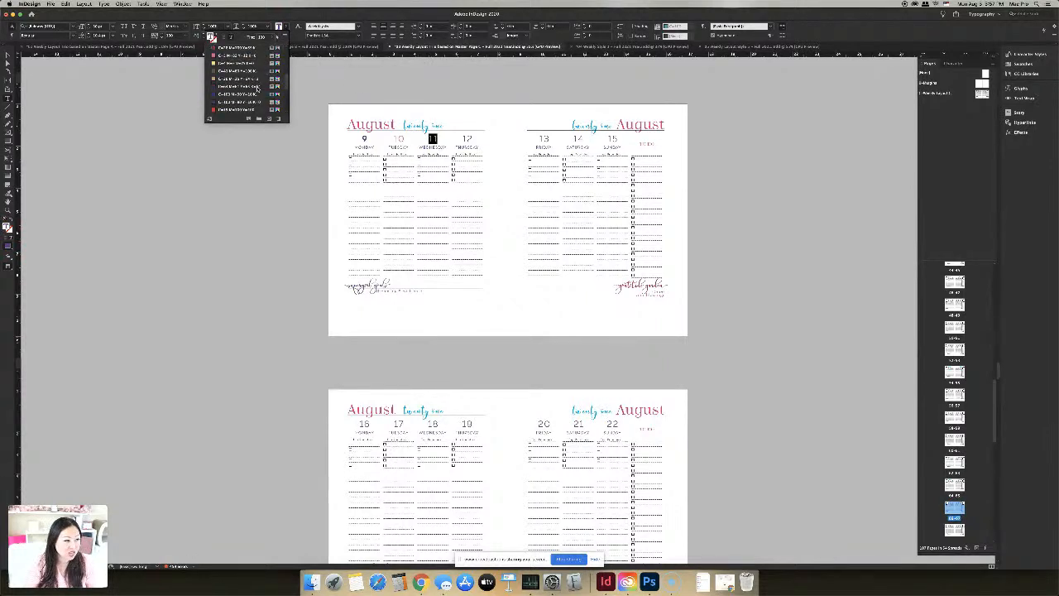
scroll(258, 89, "up", 1)
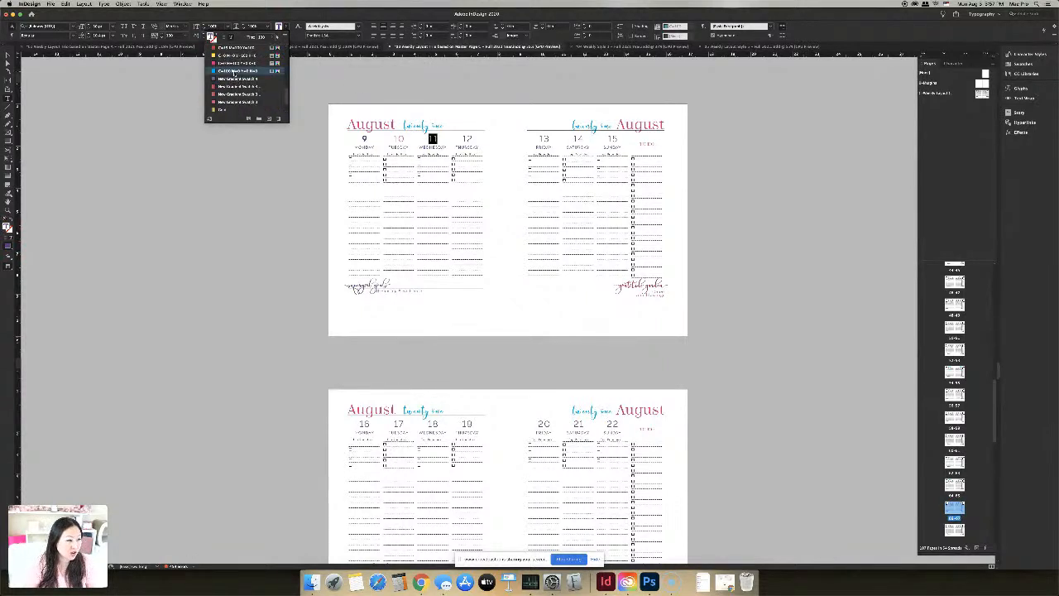
left_click(234, 71)
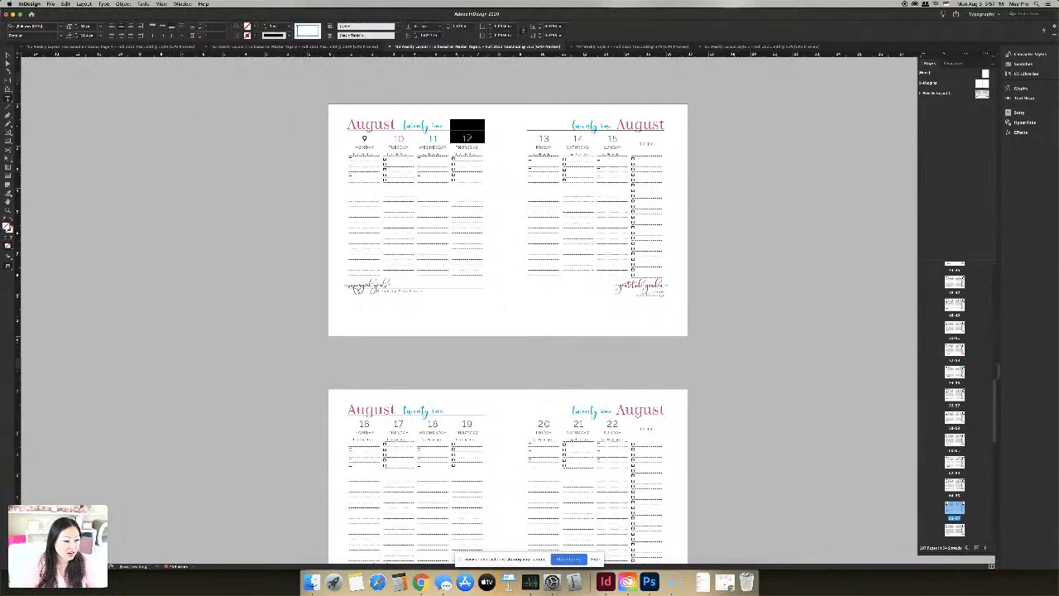
Recolour the Thursday date number 12 on the August 9–15 spread with a green swatch
key("super+z")
double_click(468, 139)
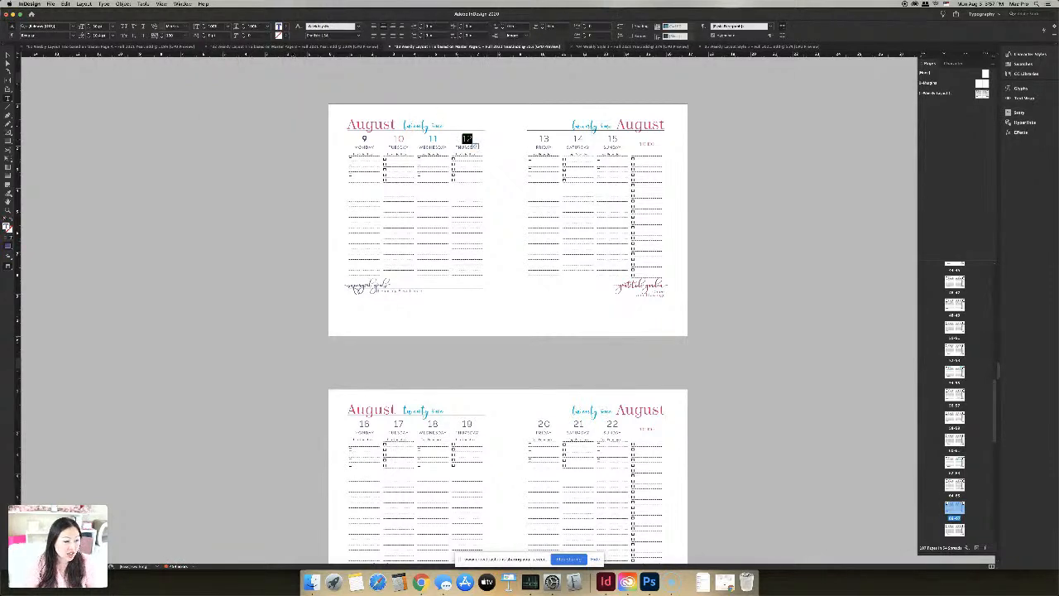
left_click(211, 36)
left_click(230, 80)
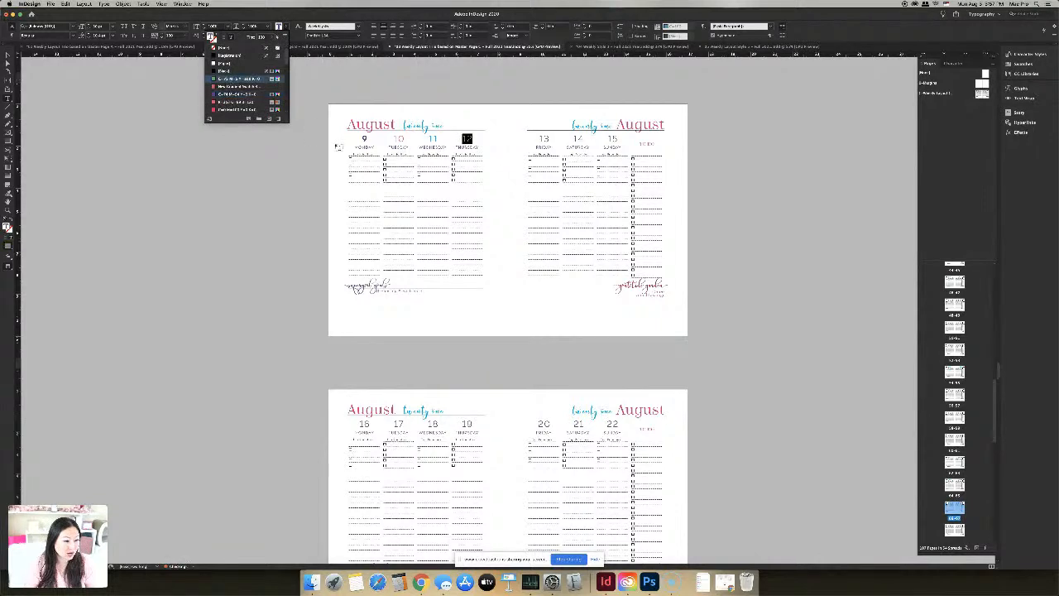
left_click(392, 148)
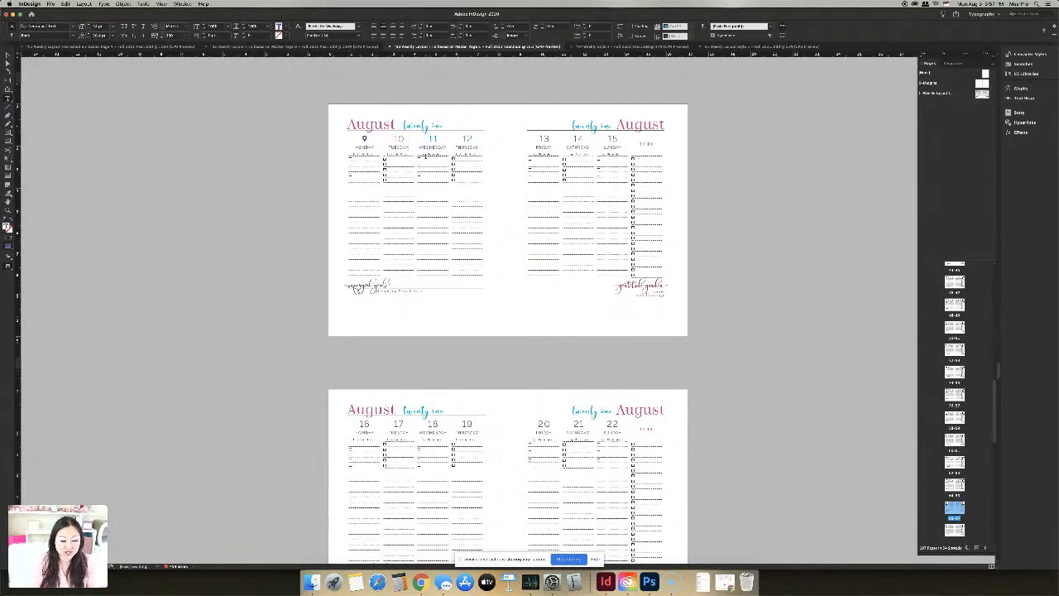
key("Escape")
Select the short bulleted list under Monday 9 and show the paragraph styles in a floating window over the canvas
left_click(359, 161)
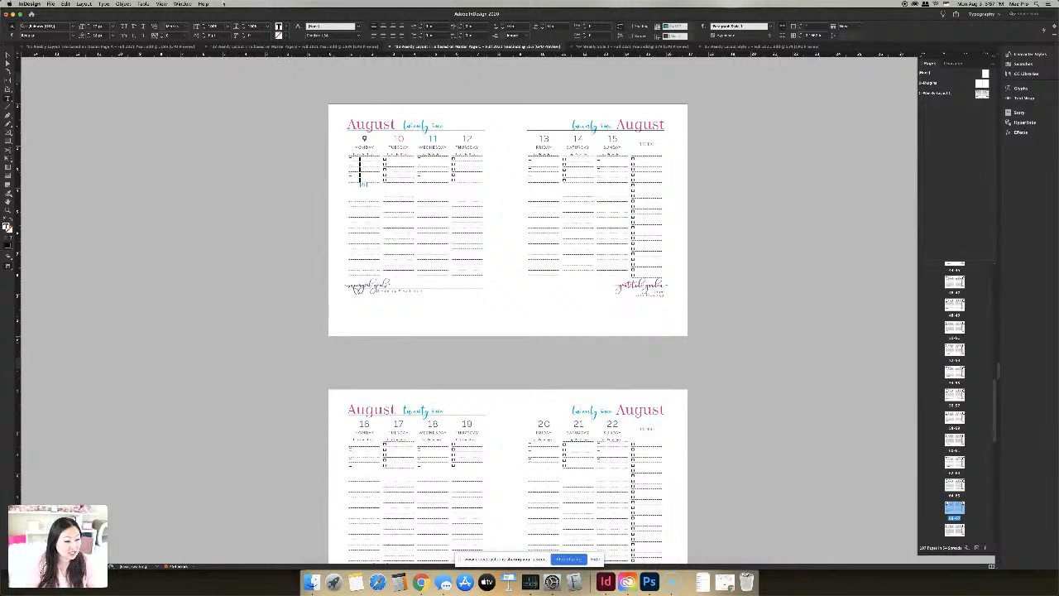
left_click(176, 4)
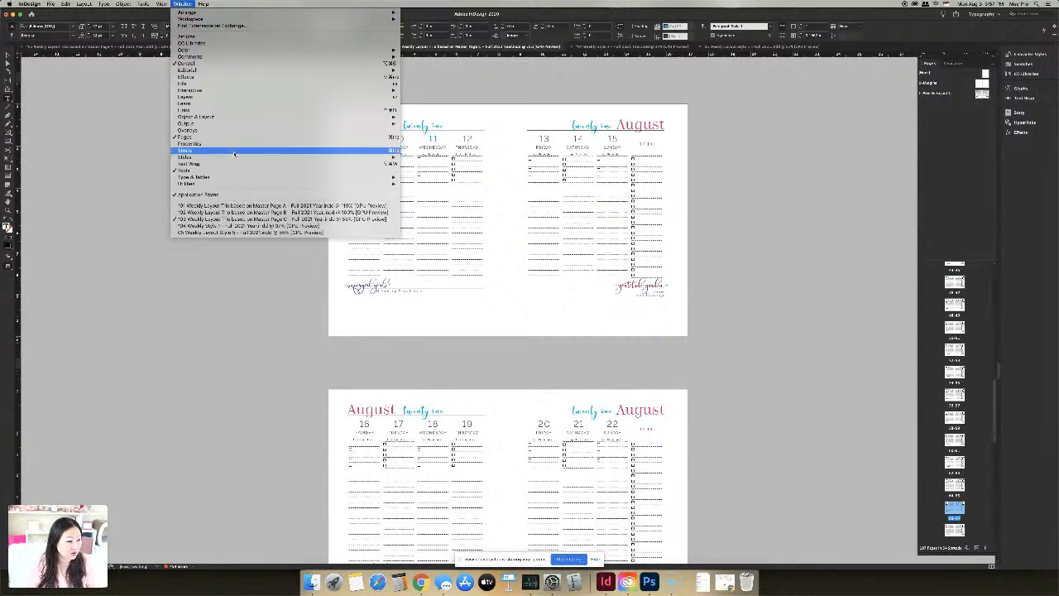
mouse_move(234, 158)
left_click(454, 178)
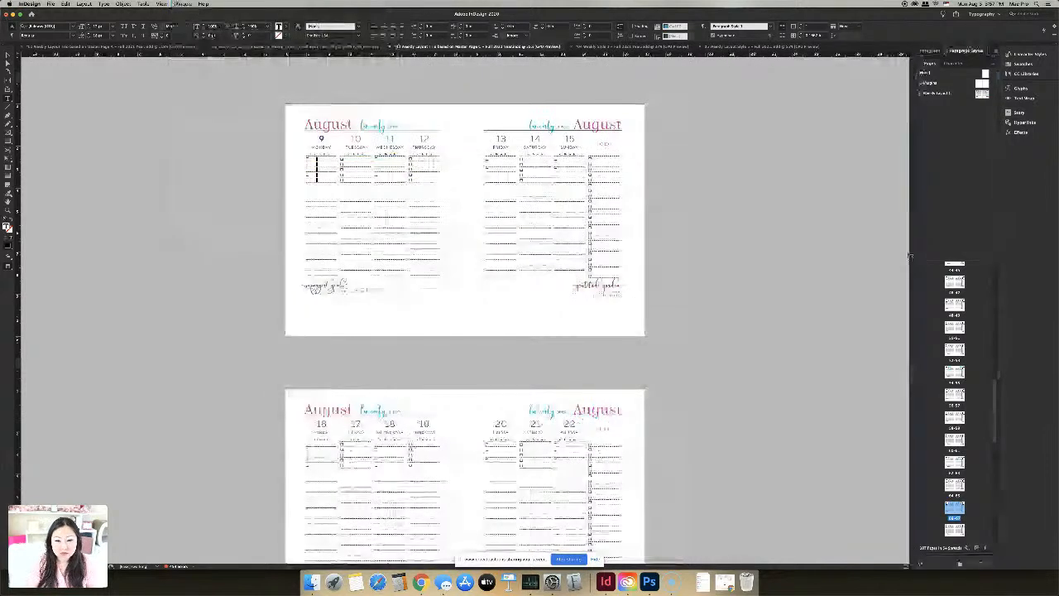
left_click_drag(974, 52, 769, 73)
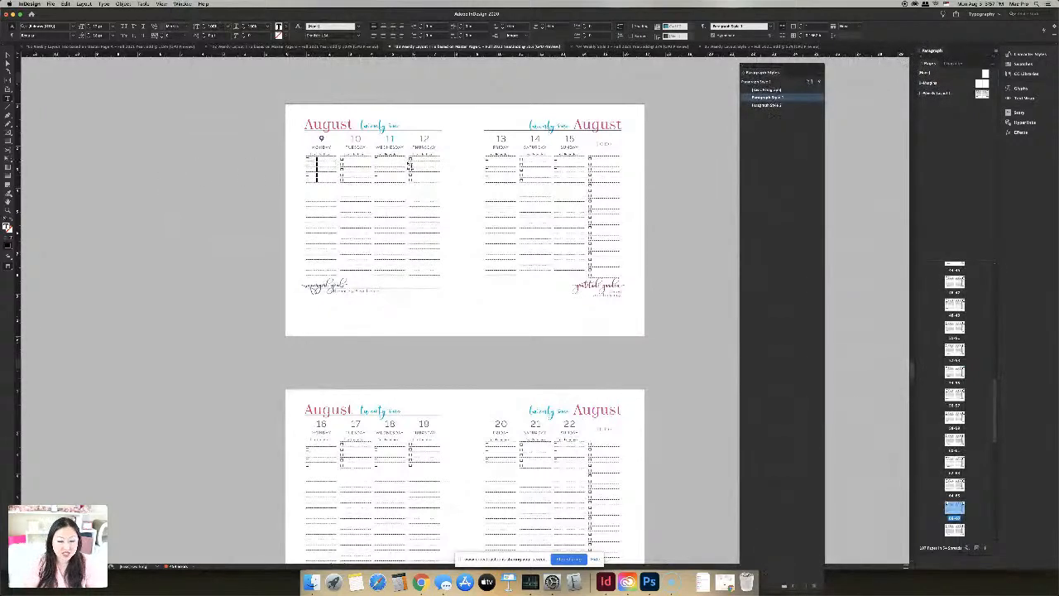
In Paragraph Style 1's bullets and numbering options, replace the checkbox with the first bullet character
double_click(793, 98)
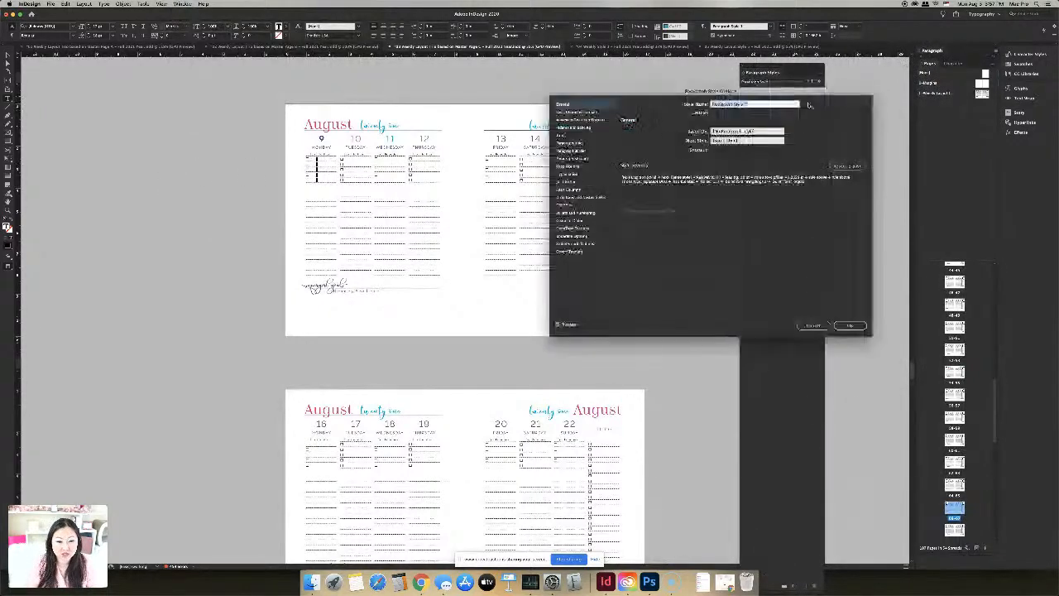
left_click(569, 174)
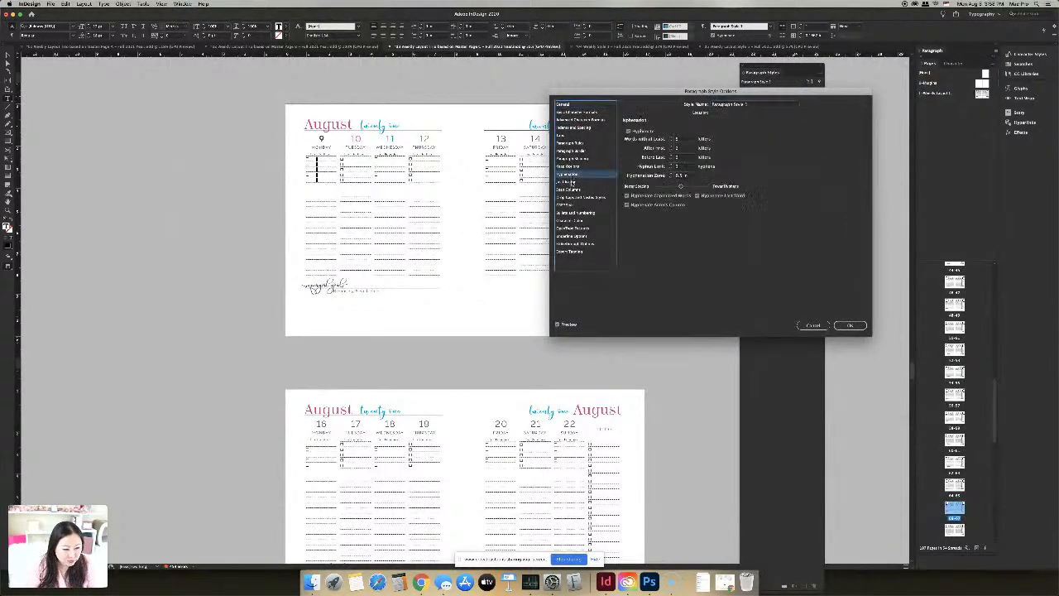
left_click(579, 197)
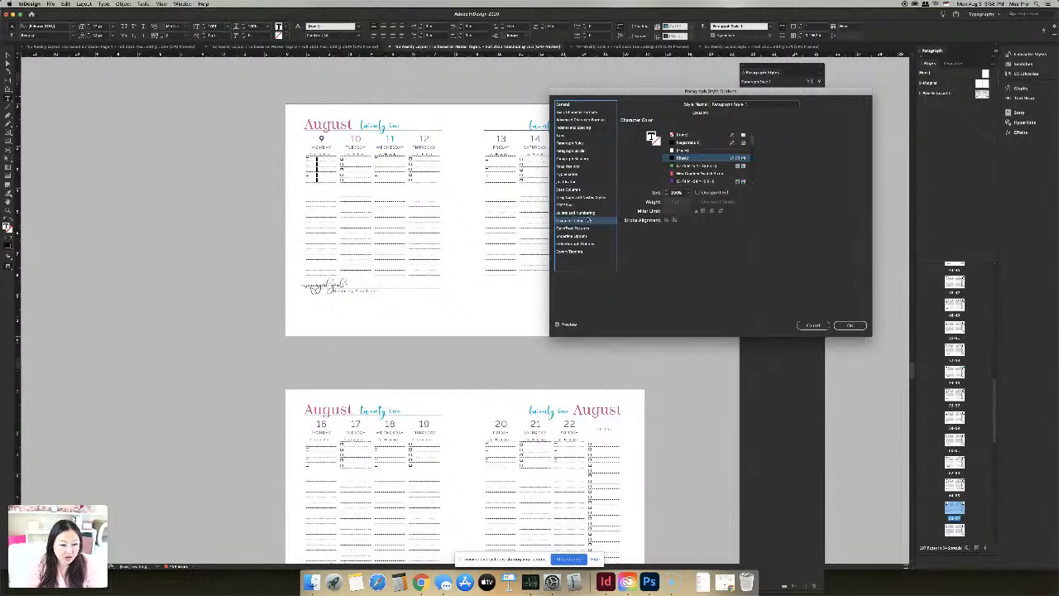
left_click(586, 213)
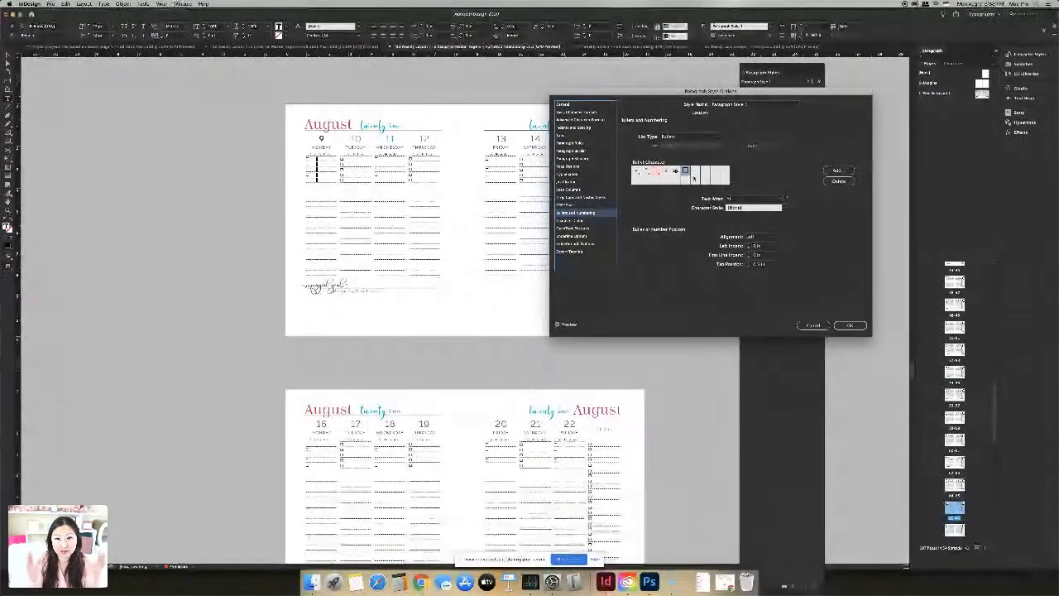
left_click(637, 173)
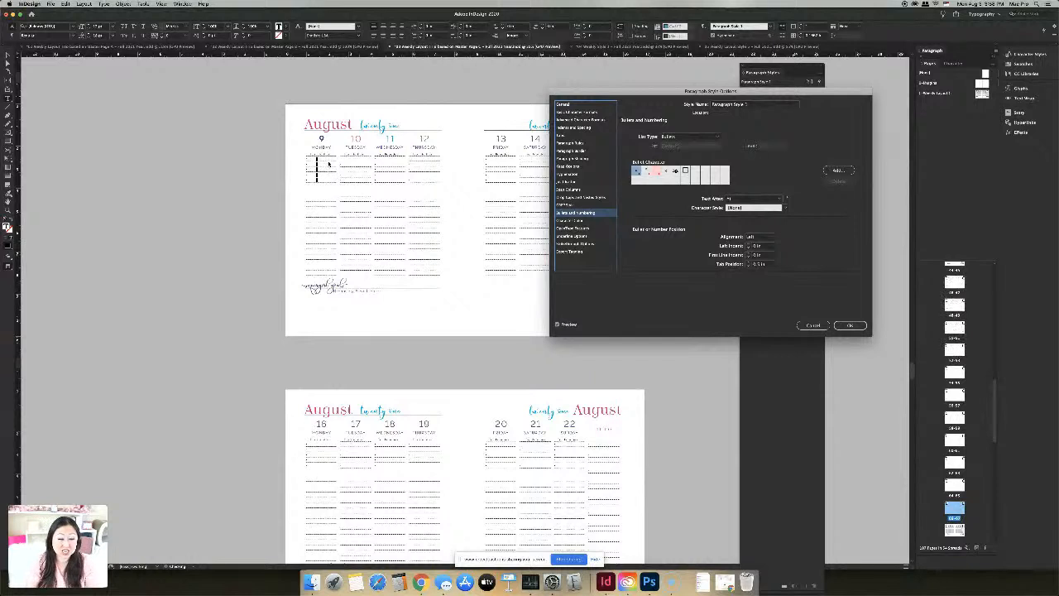
Try the Numbers list type for Paragraph Style 1, and settle on None before saving the style
left_click(714, 137)
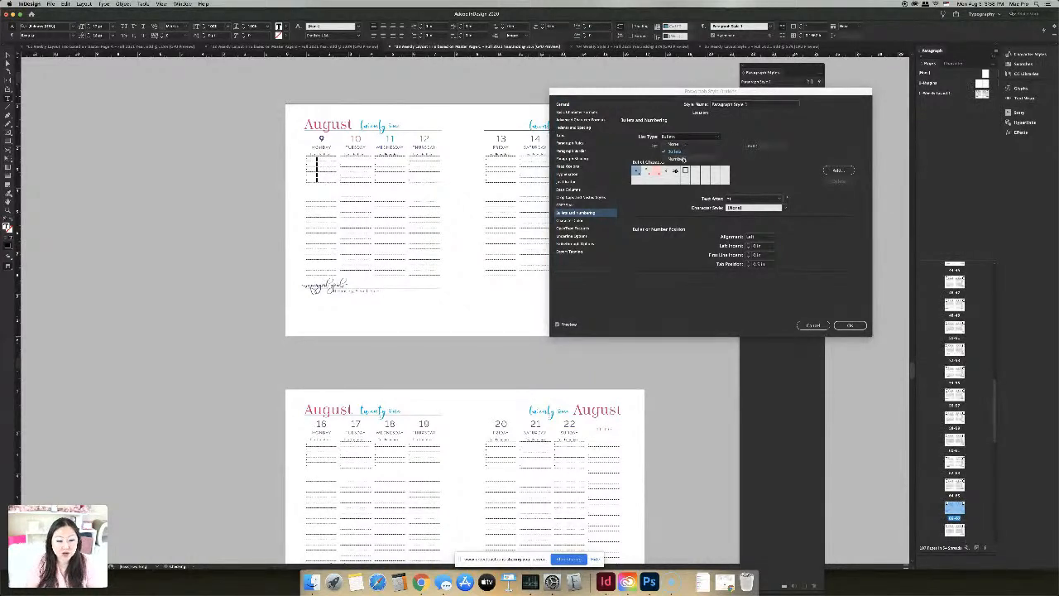
left_click(690, 158)
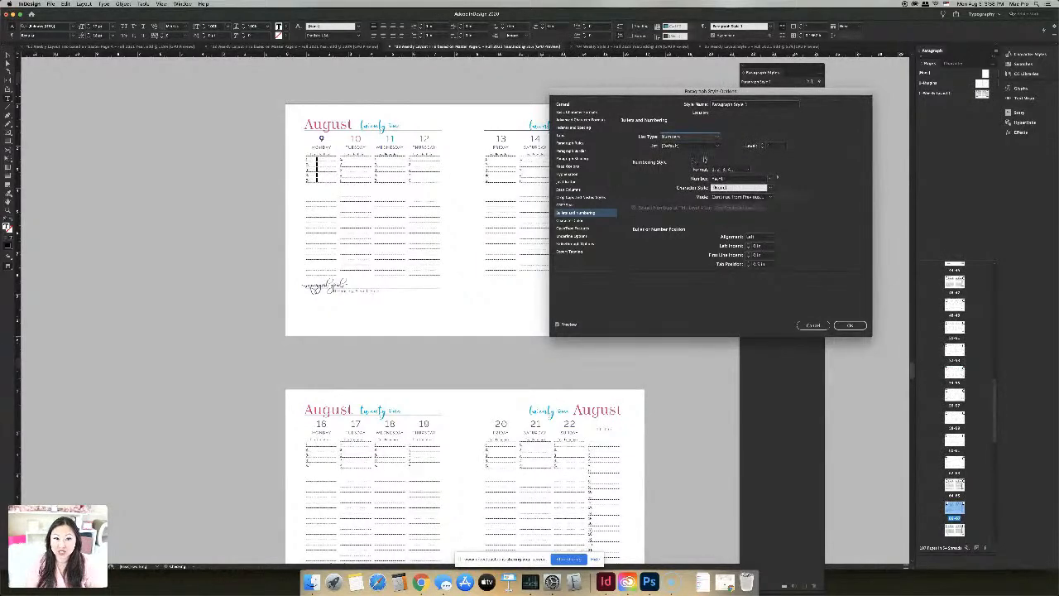
left_click(719, 138)
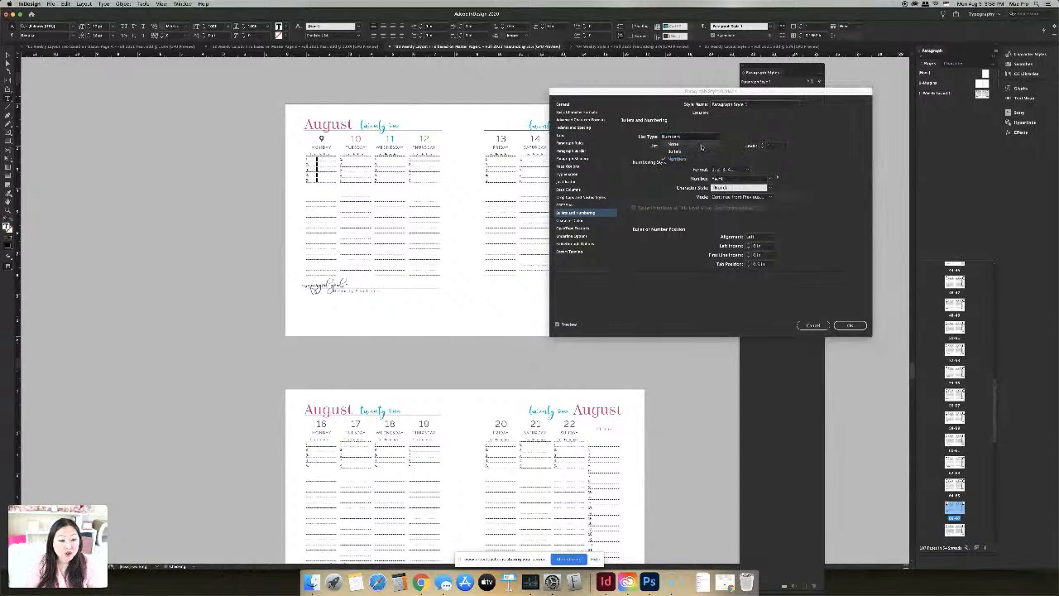
left_click(701, 145)
left_click(850, 325)
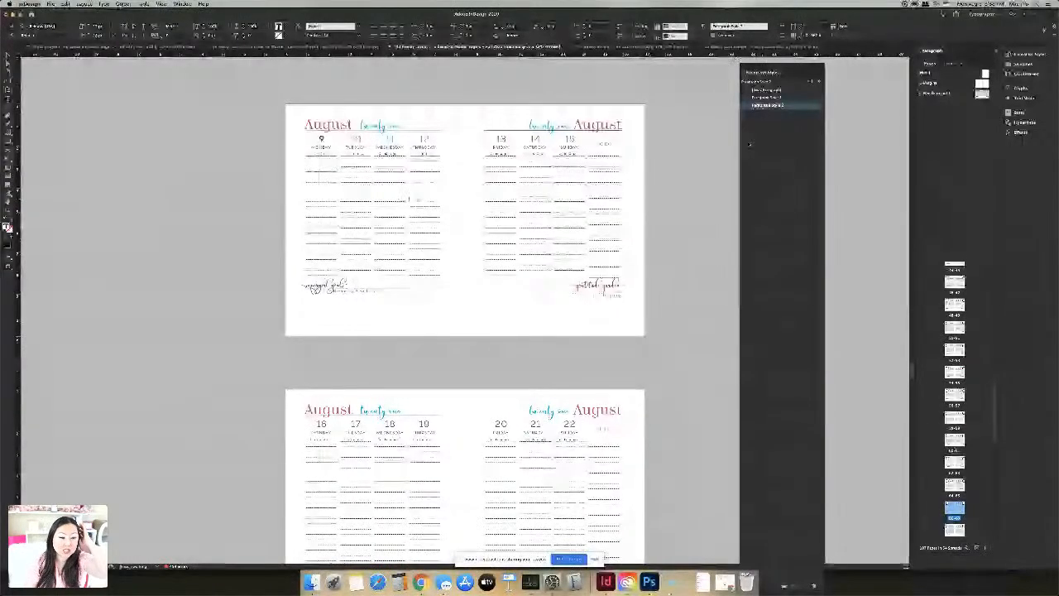
Select the lower writing lines under Thursday 12 and open the paragraph rule settings of Paragraph Style 2
left_click_drag(420, 199, 415, 276)
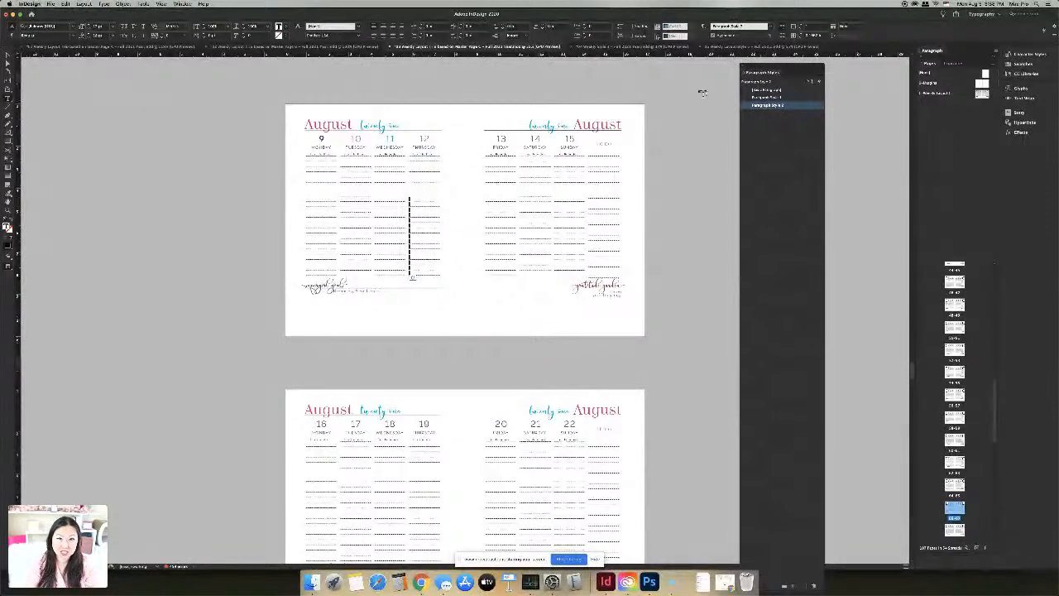
double_click(777, 106)
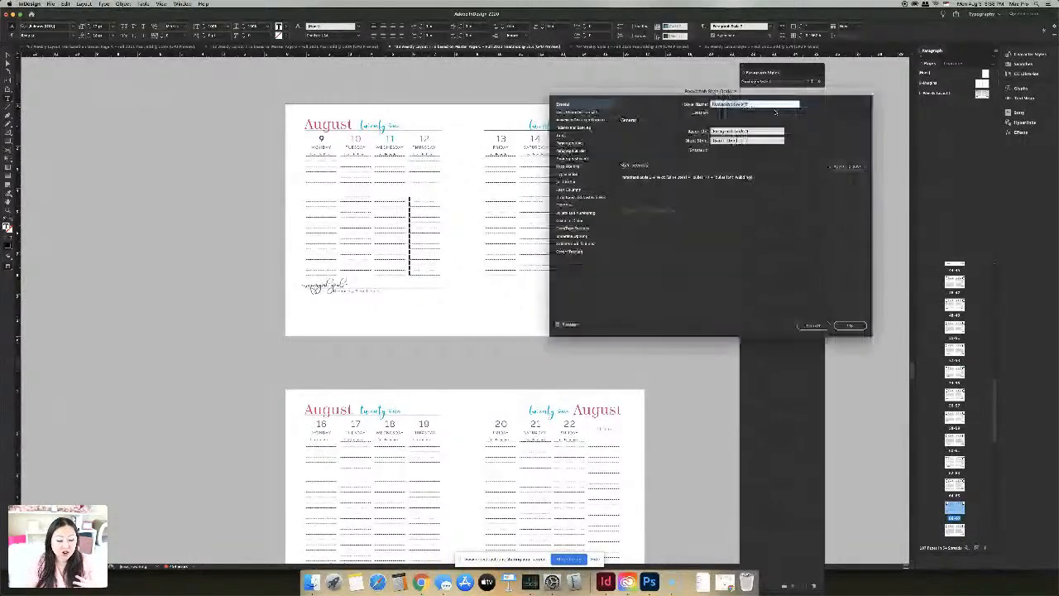
left_click(584, 121)
left_click(585, 128)
left_click(583, 113)
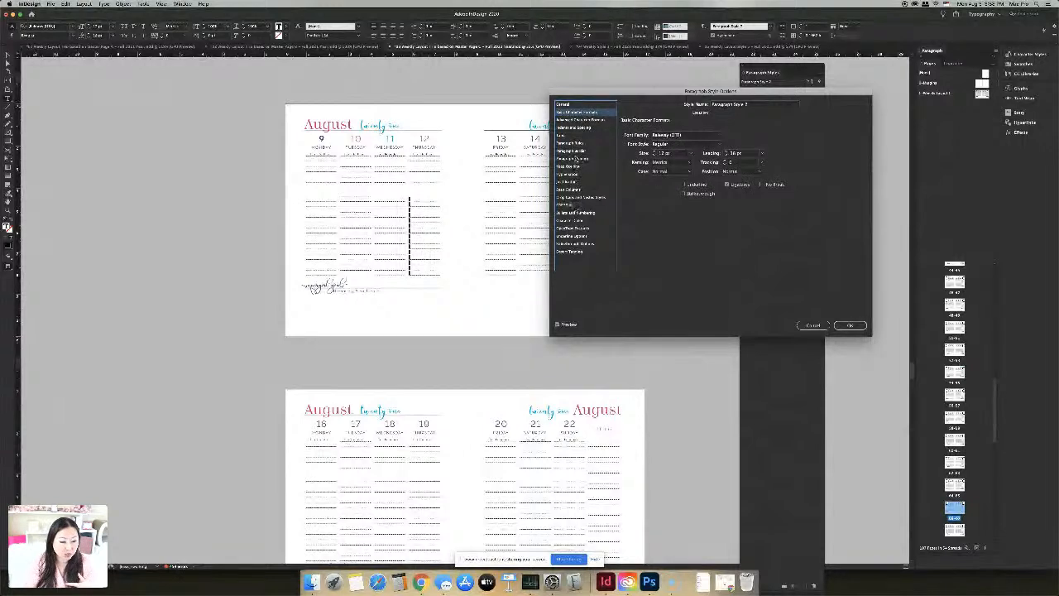
left_click(576, 143)
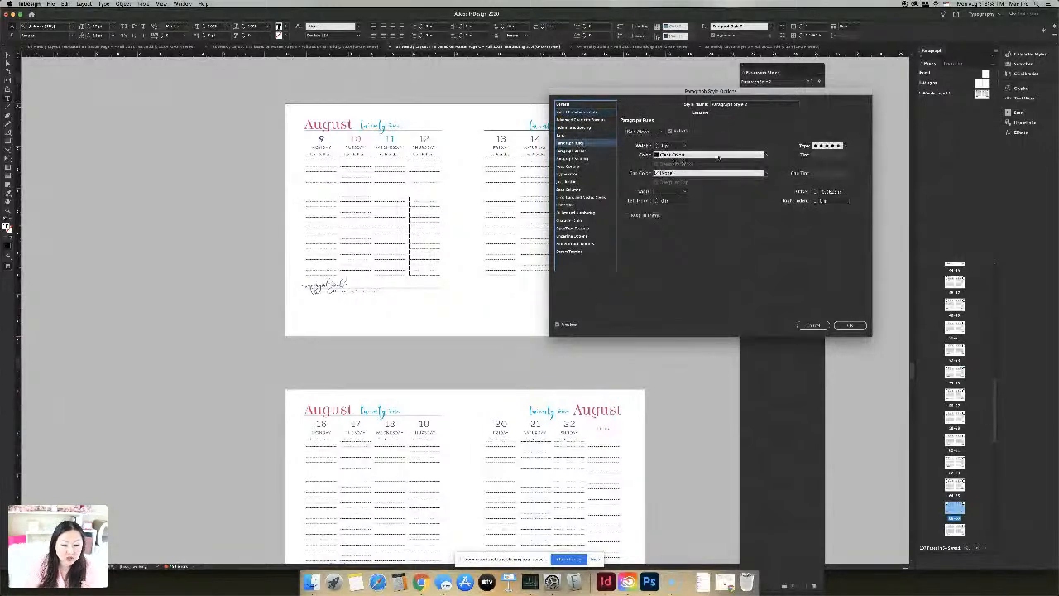
Try a solid line and a multi-stripe line as the rule type for Paragraph Style 2
left_click(841, 146)
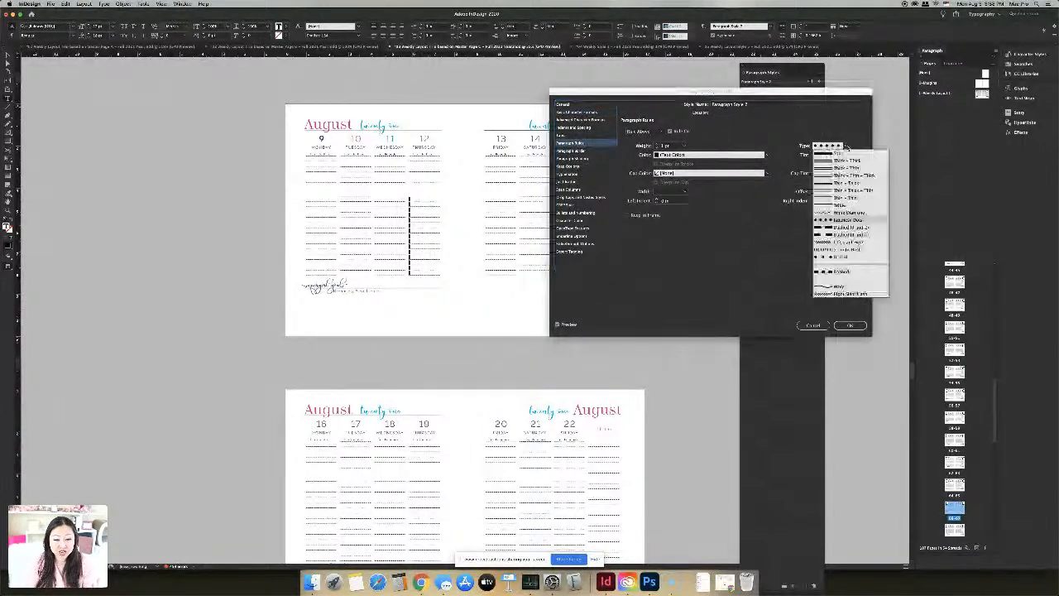
left_click(846, 154)
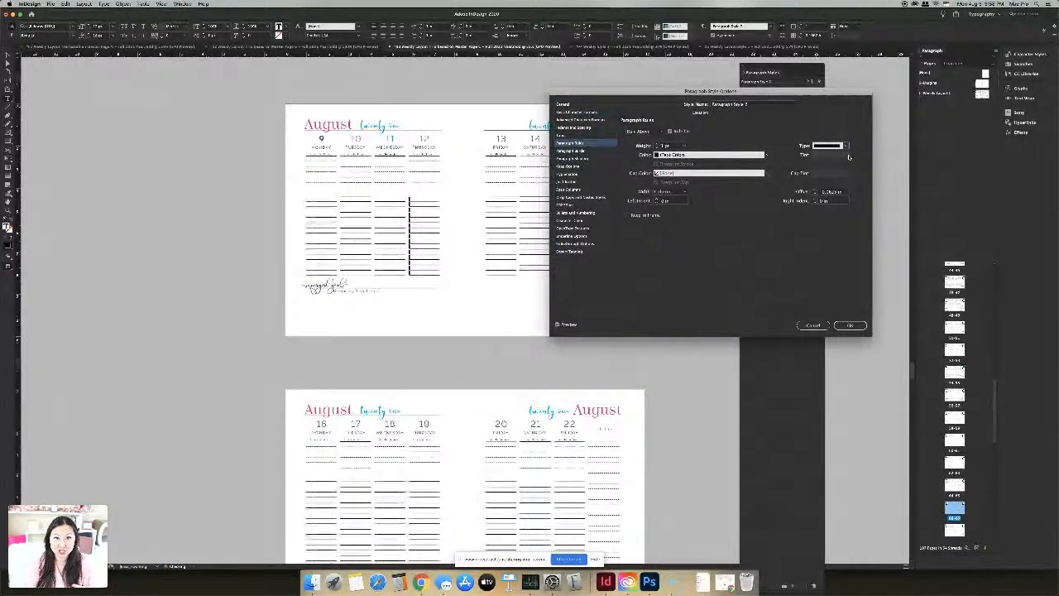
left_click(846, 150)
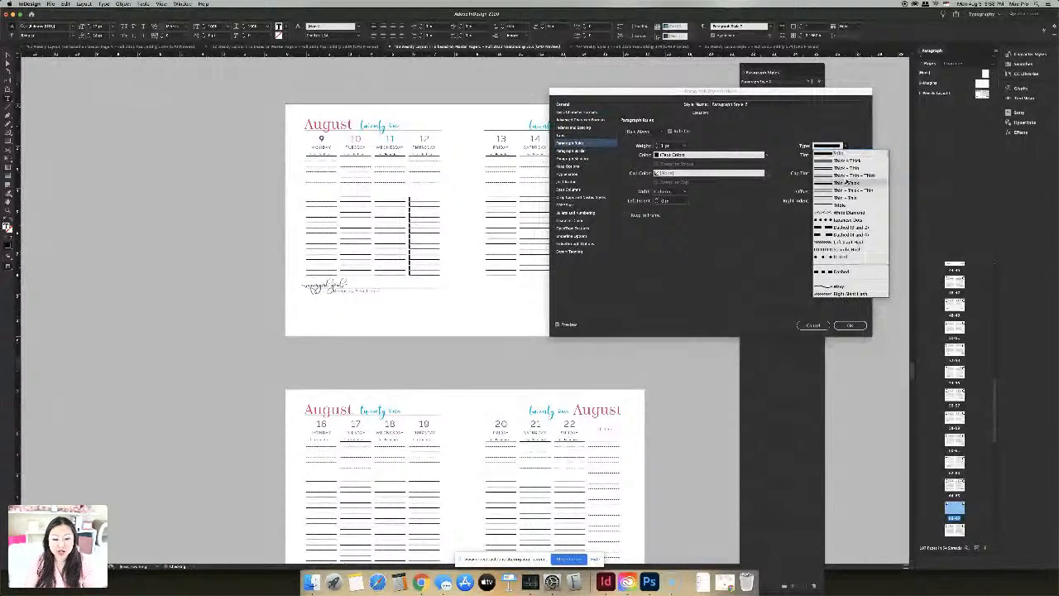
left_click(848, 175)
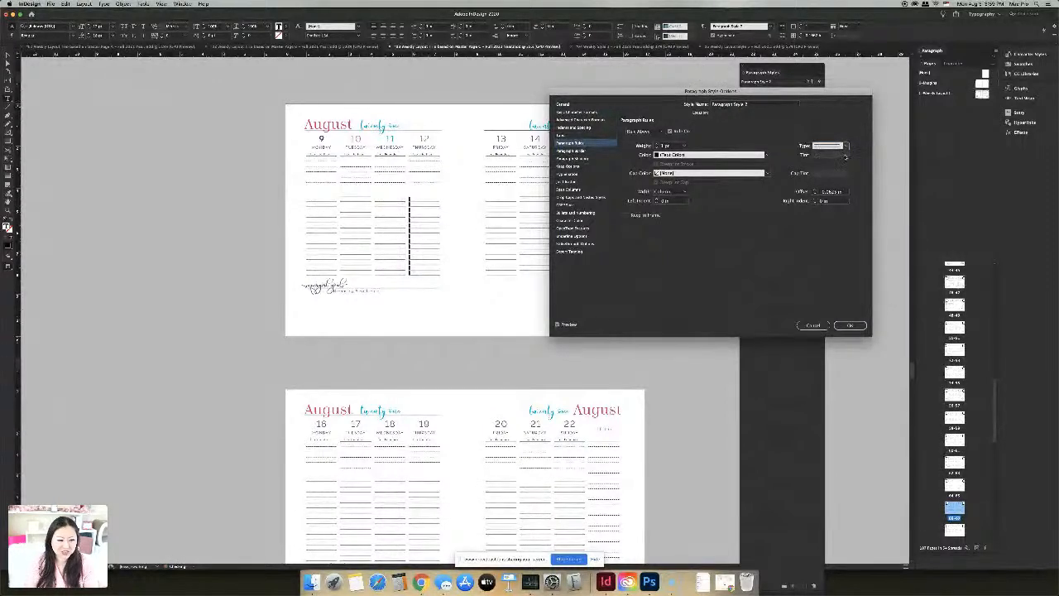
Set Paragraph Style 2's rule type to a fine patterned line, save the style and inspect the writing lines up close
left_click(846, 147)
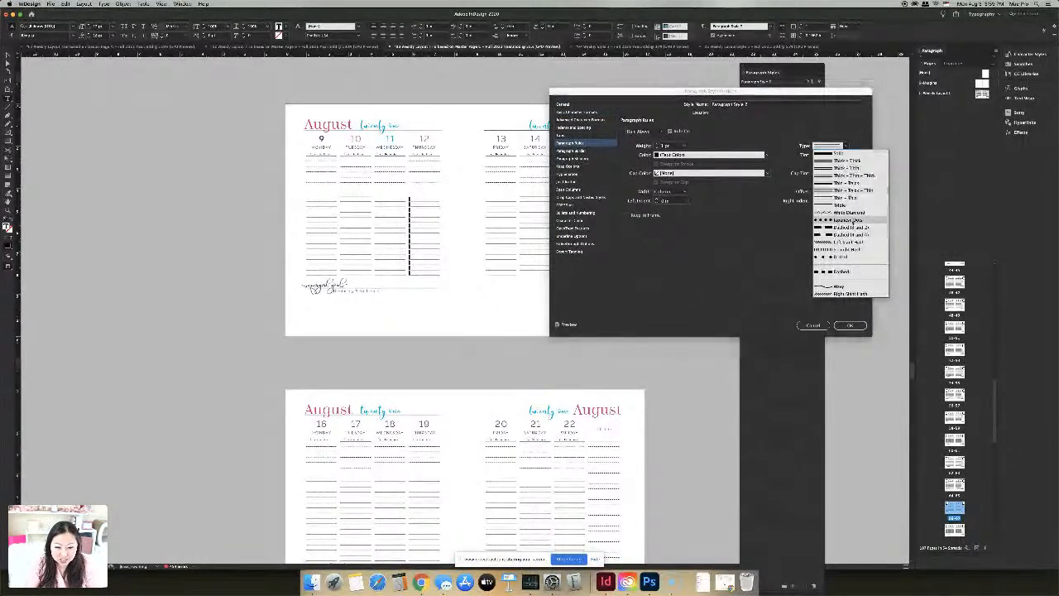
left_click(839, 220)
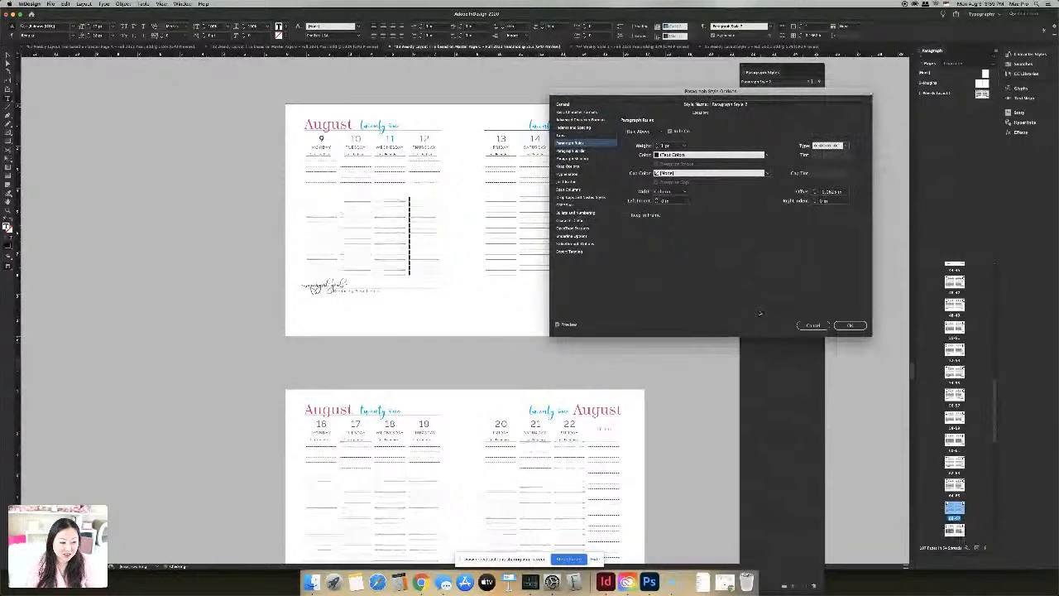
left_click(851, 325)
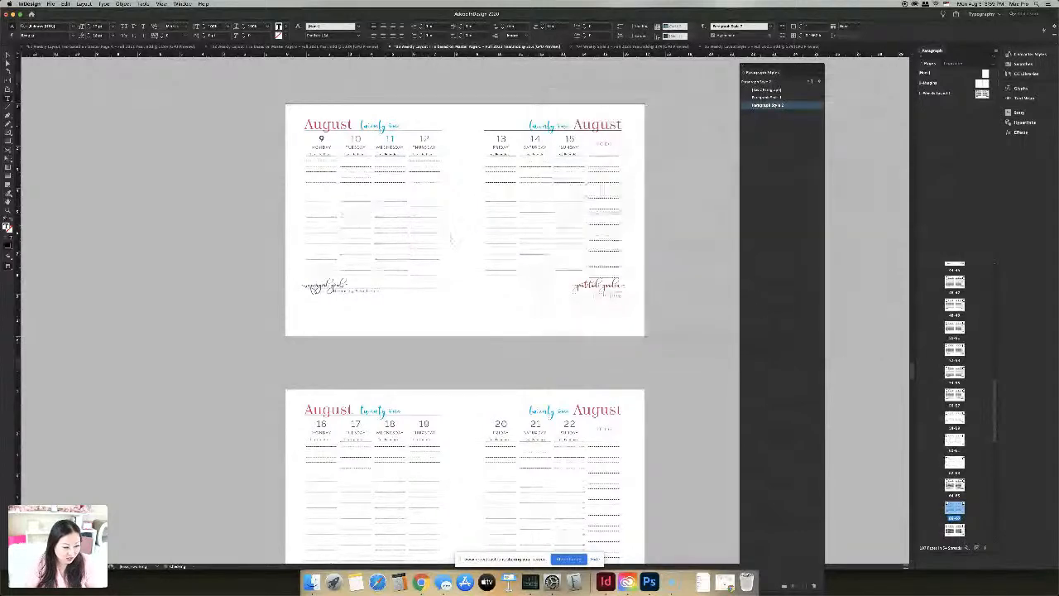
left_click(450, 237)
key("super+equal")
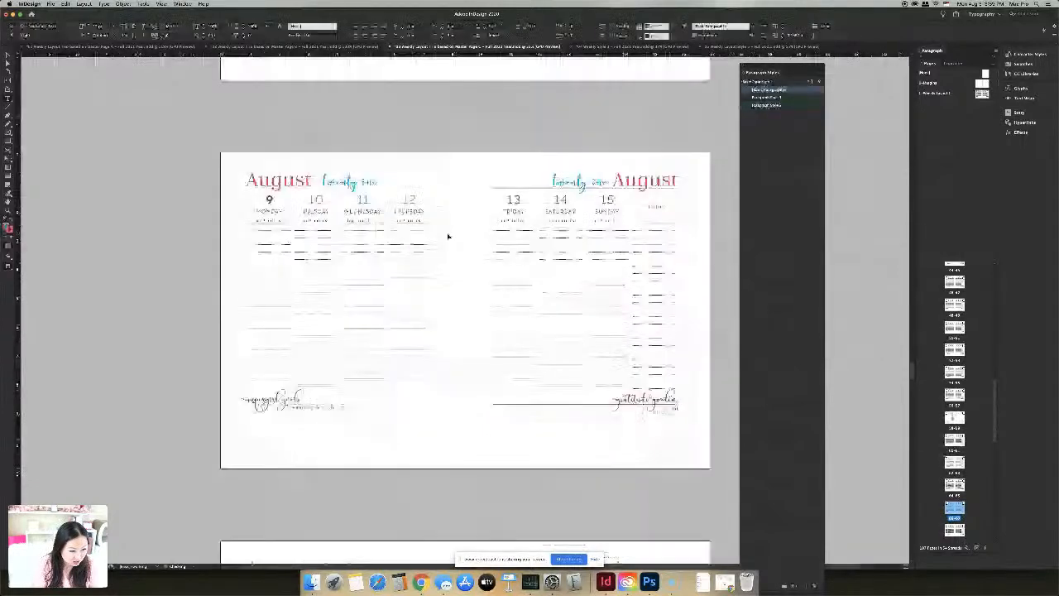
key("super+2")
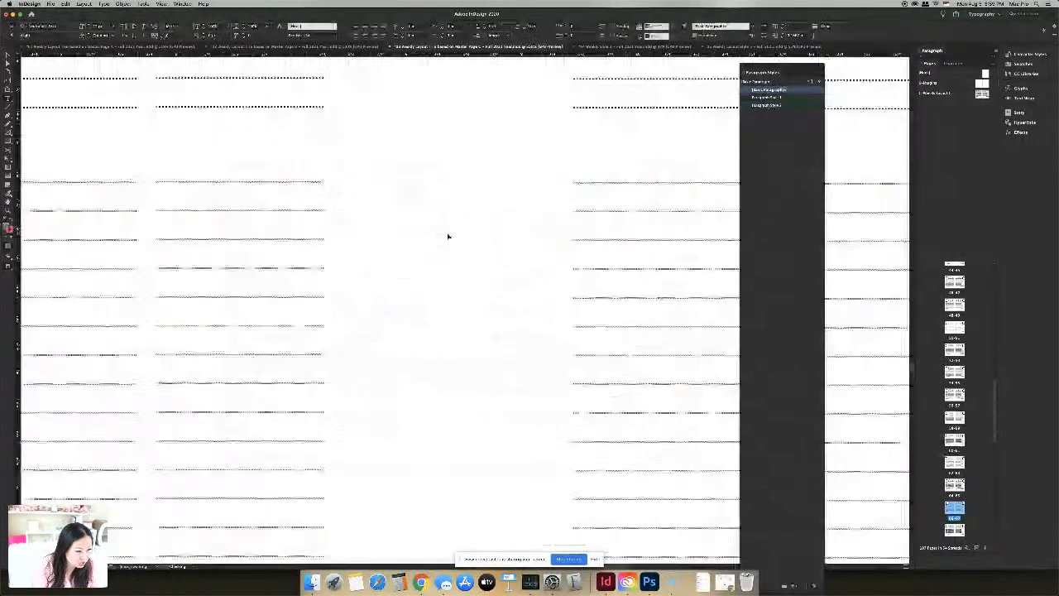
Examine the patterned writing lines up close, and return to the full August 9 to 15 spread
key("super+equal")
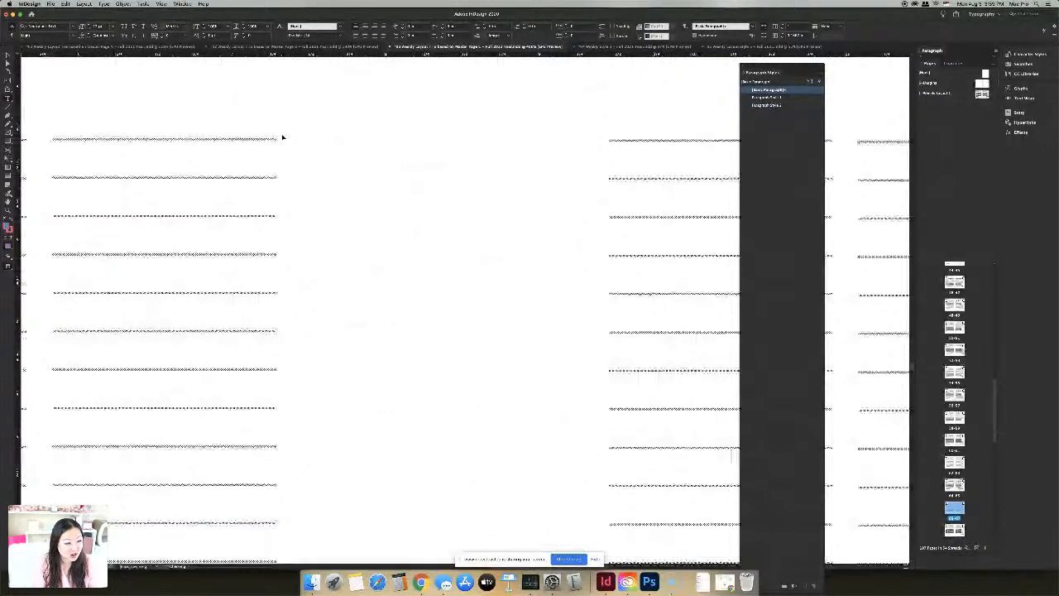
key("super+minus")
key("super+minus")
key("super+minus")
key("super+minus")
key("super+minus")
key("super+minus")
key("super+equal")
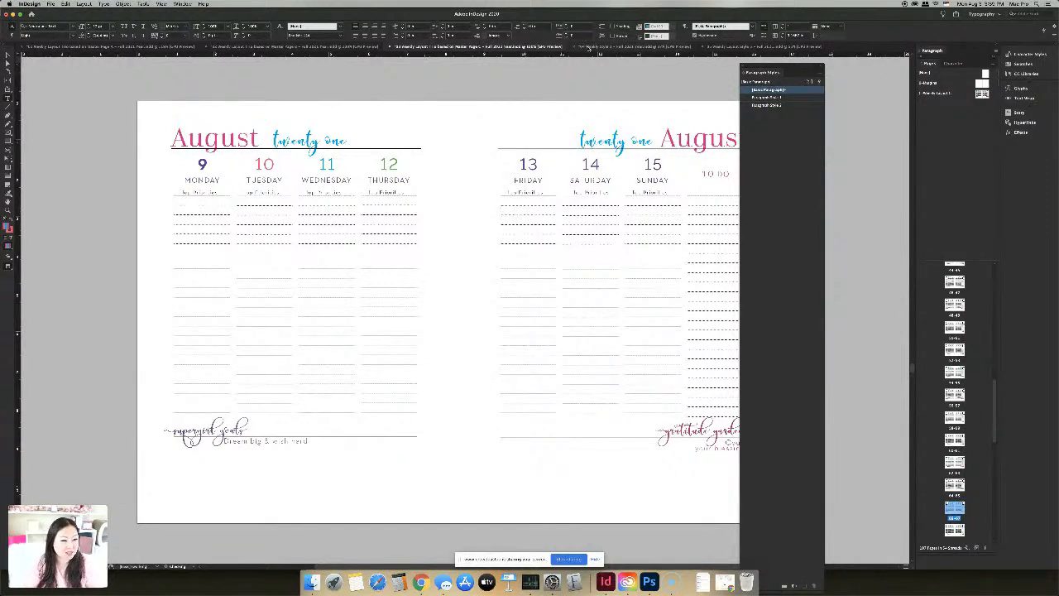
Switch to the weekly template with purple schedule headers and browse back through its spreads to early March
left_click(588, 47)
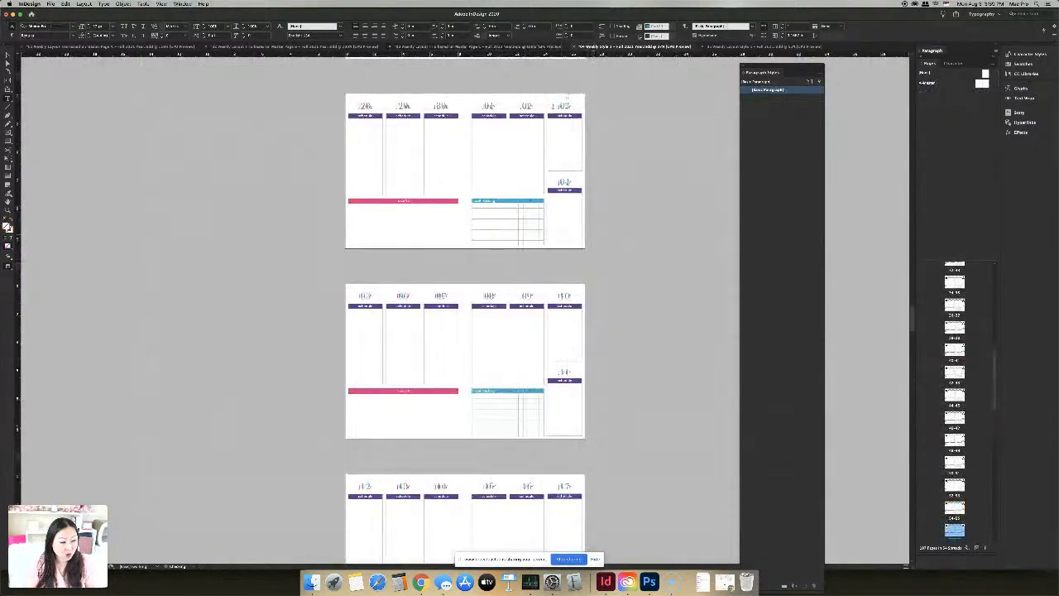
scroll(569, 103, "down", 5)
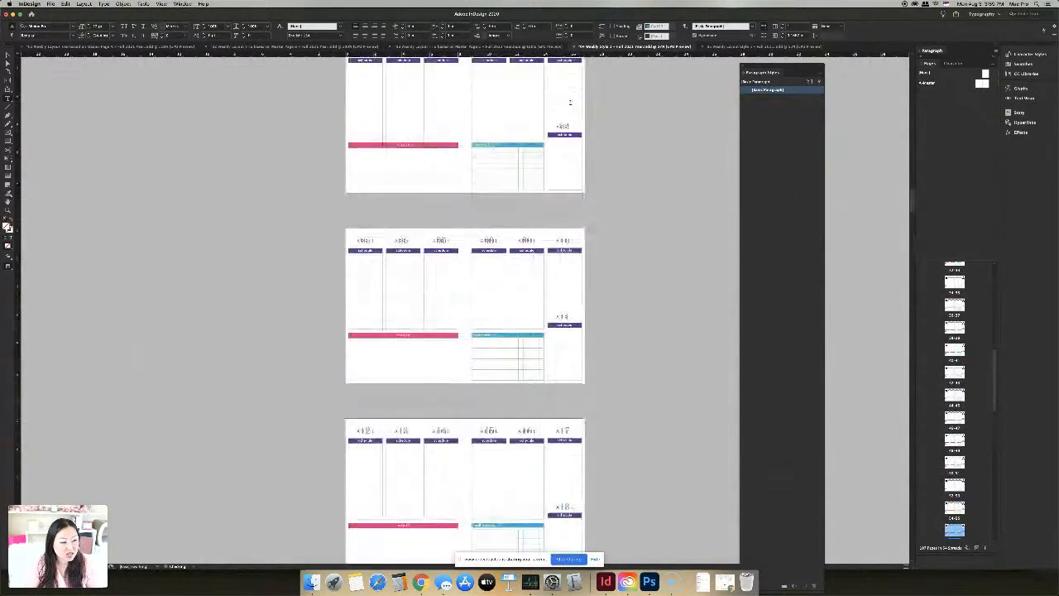
scroll(571, 103, "down", 3)
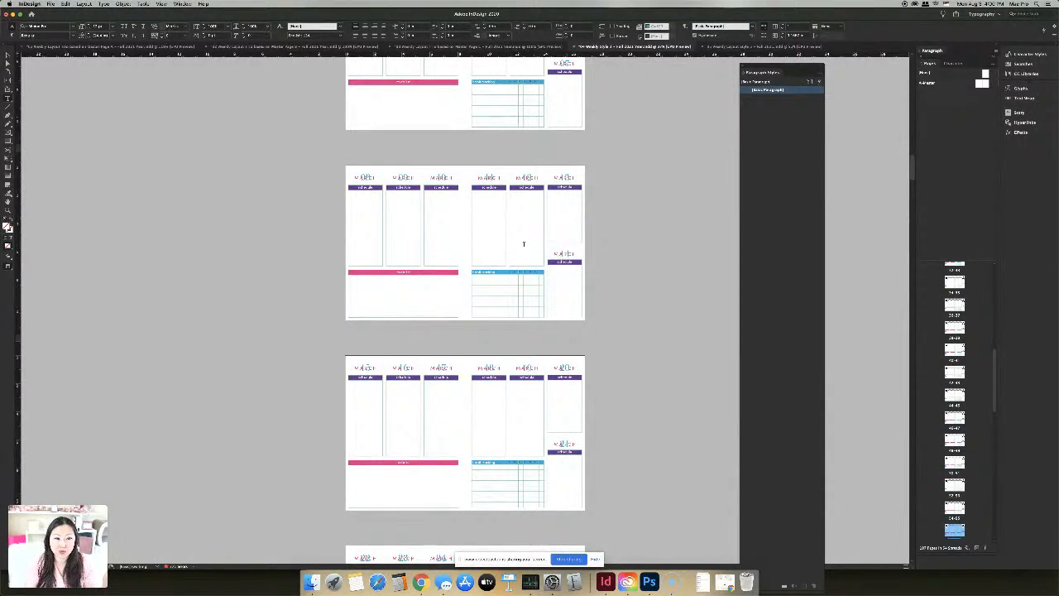
scroll(519, 226, "up", 2)
scroll(519, 226, "up", 3)
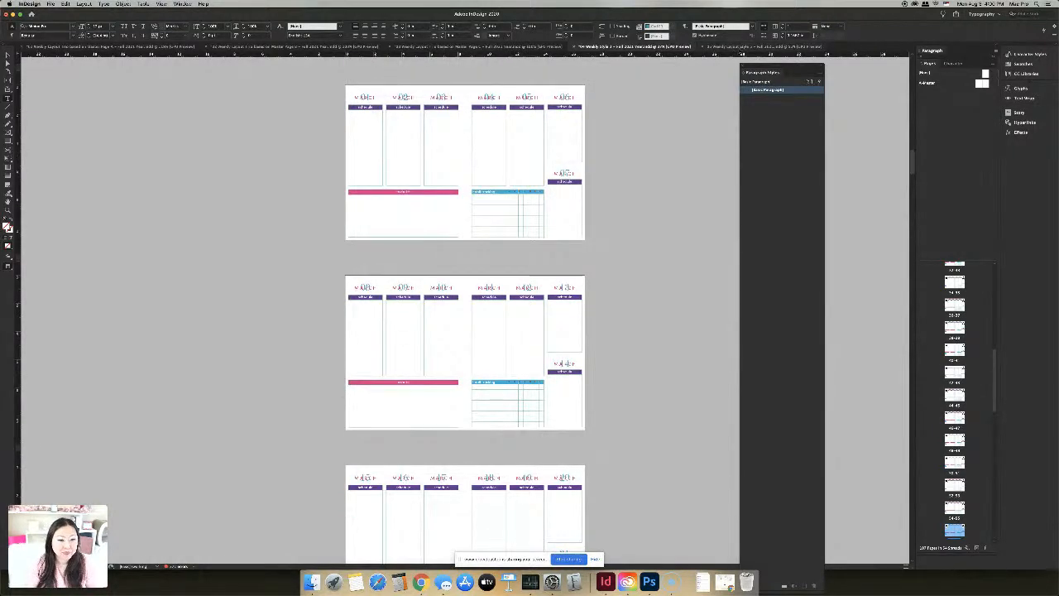
left_click(671, 47)
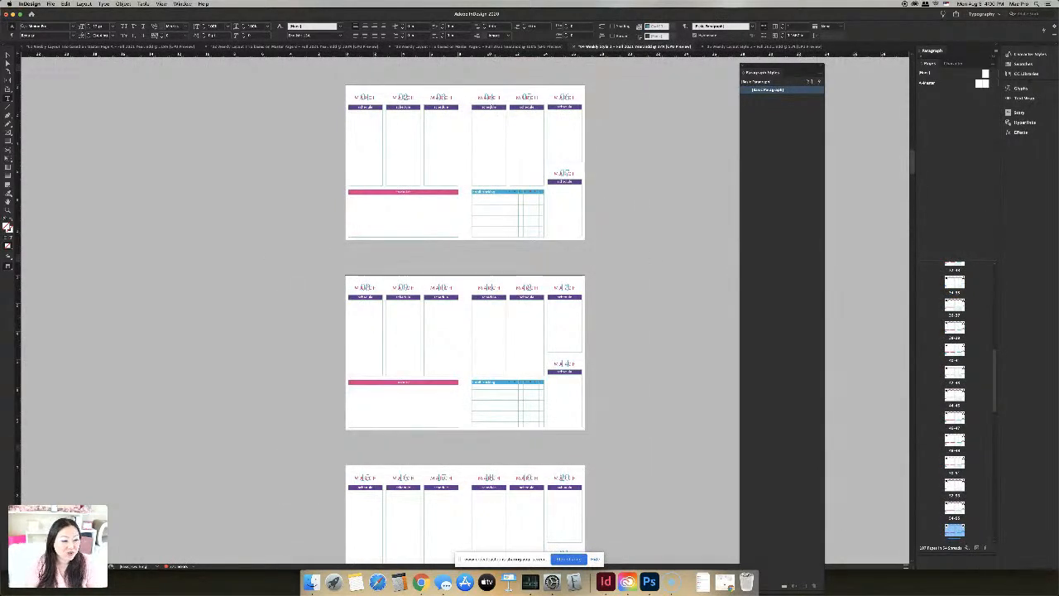
Fill the fourth schedule header of the early March spread with the blue swatch, change its stroke swatch, and select the third column's header
left_click_drag(495, 106, 465, 106)
key("Escape")
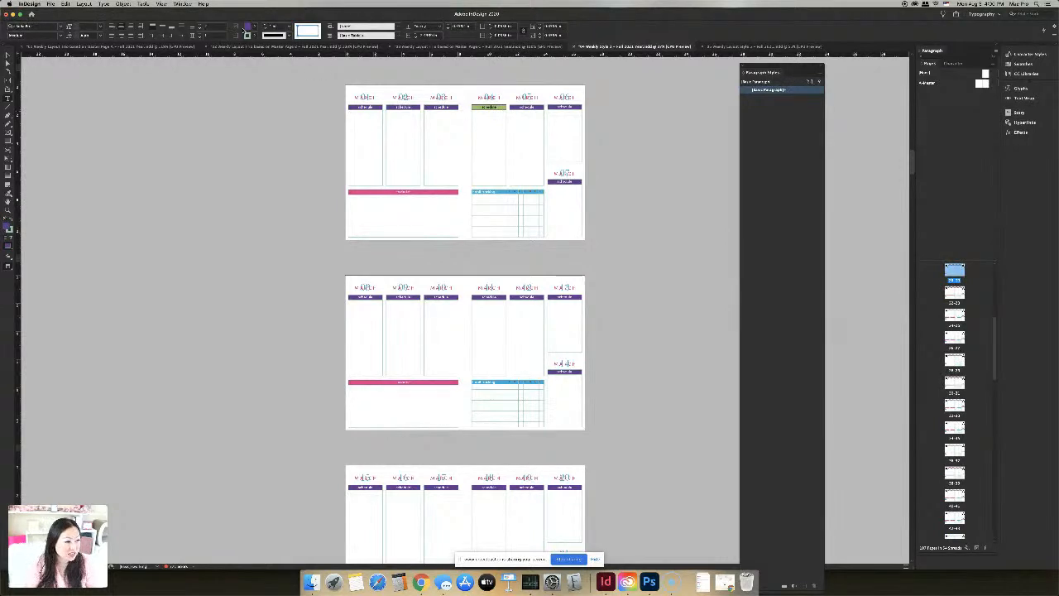
left_click(247, 27)
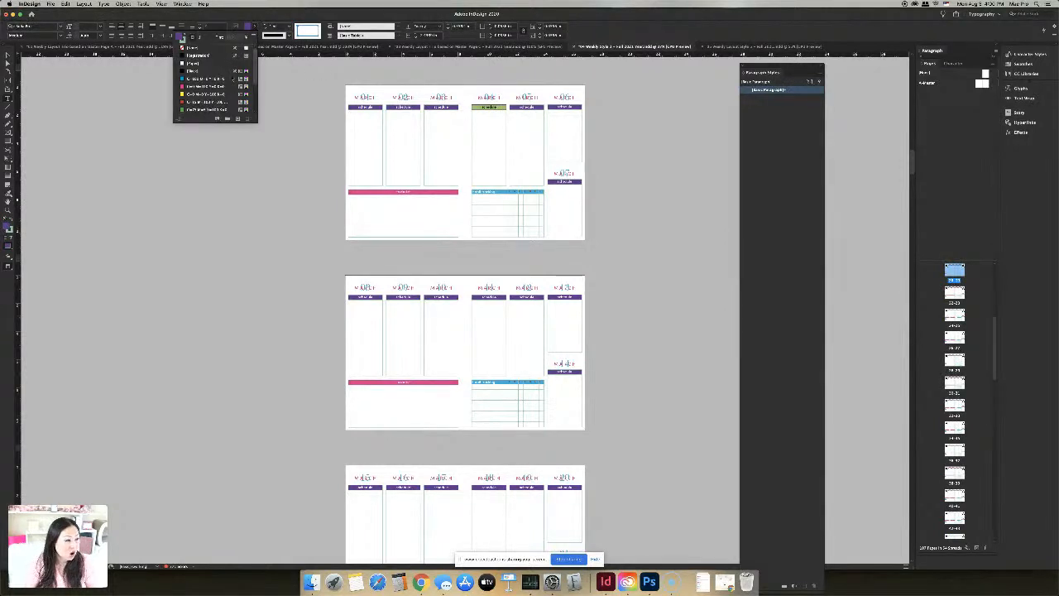
left_click(199, 77)
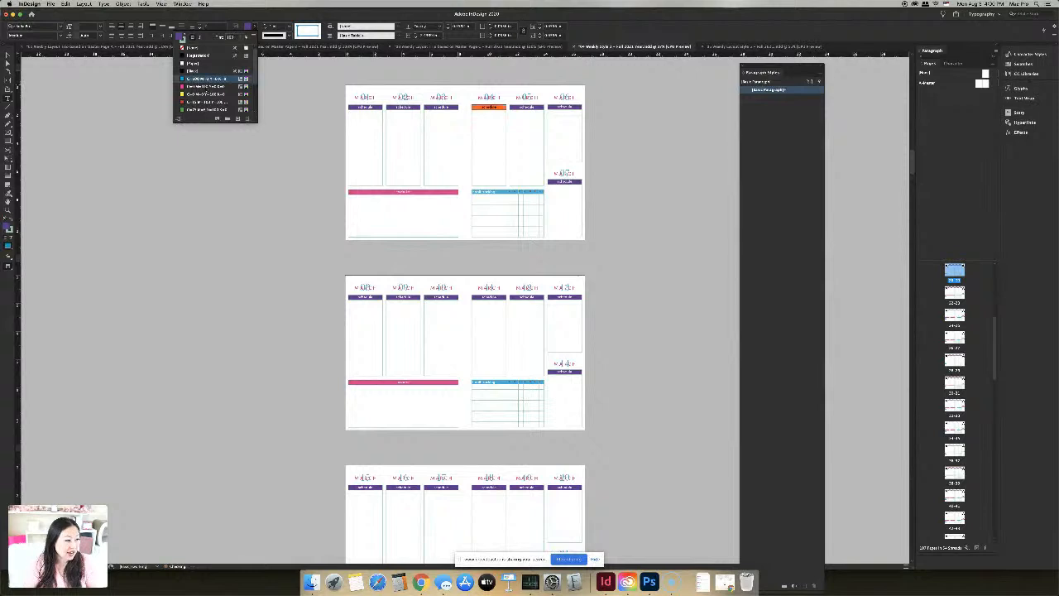
left_click(211, 86)
left_click(203, 78)
left_click(248, 35)
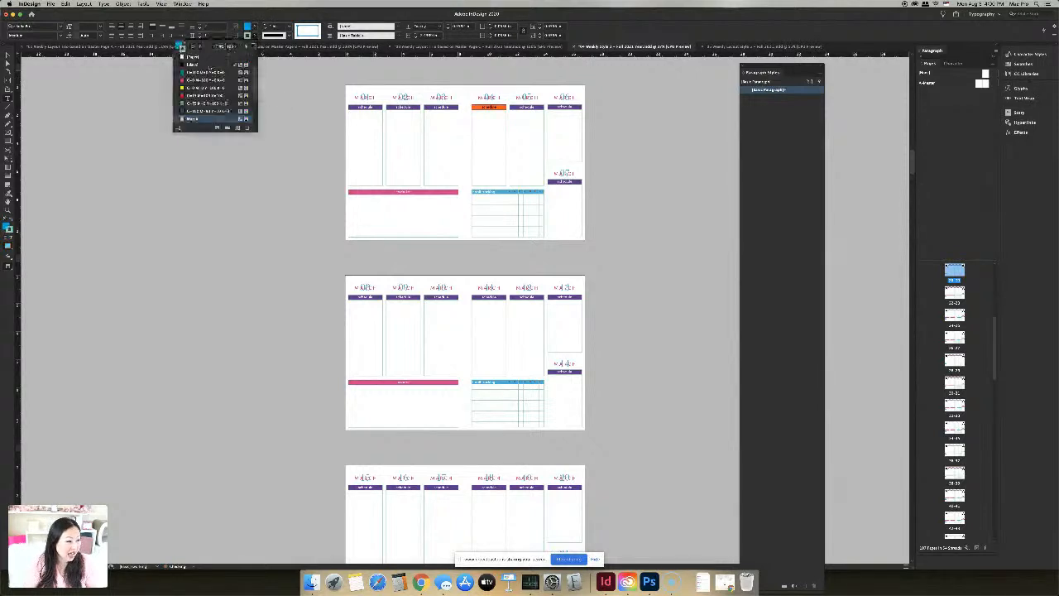
left_click(199, 81)
left_click(476, 163, "super")
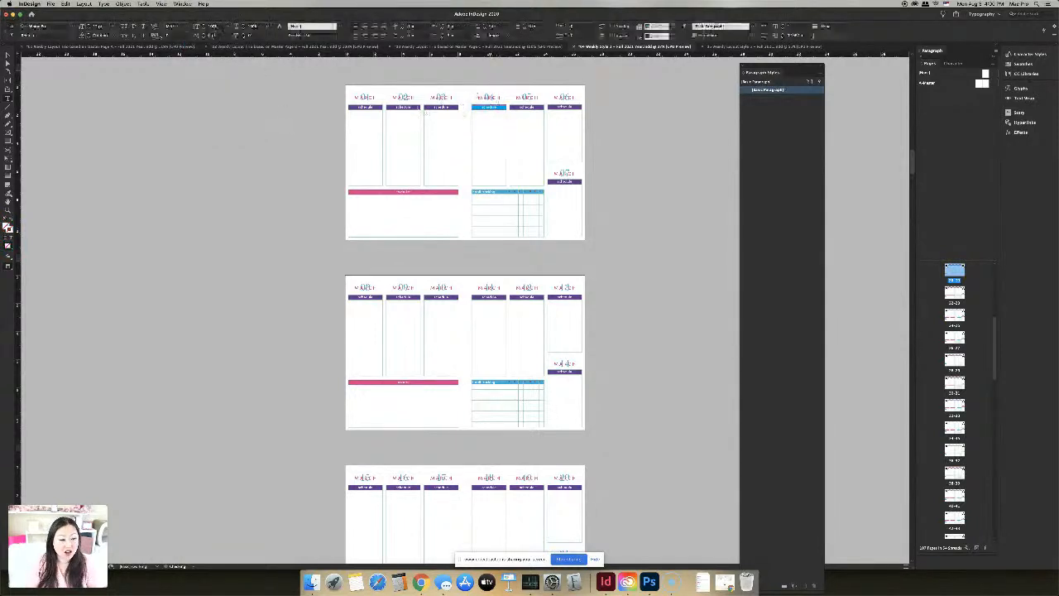
left_click_drag(428, 107, 447, 109)
key("Escape")
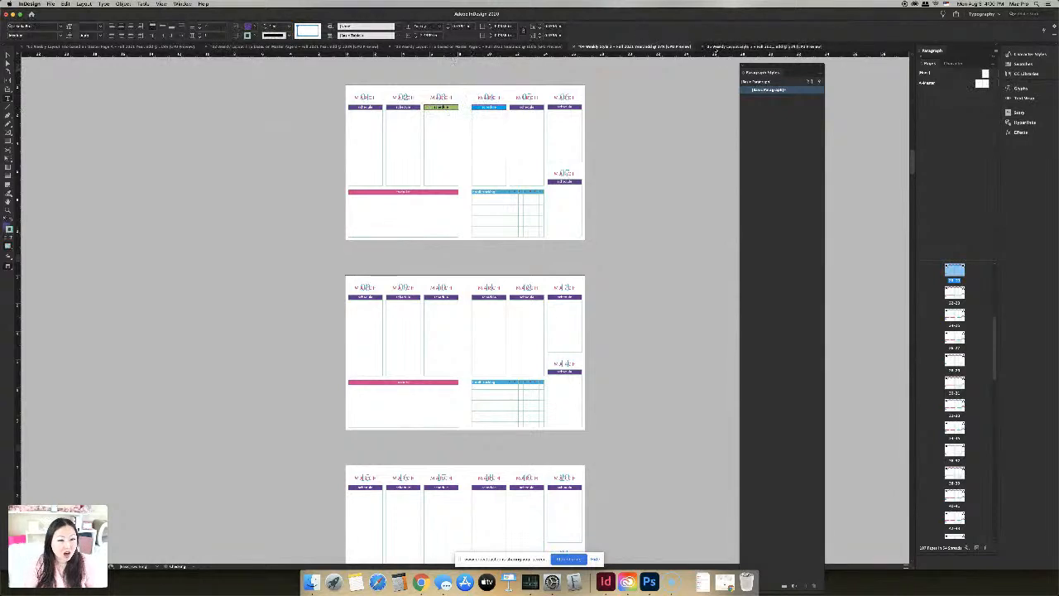
Switch to the pink hourly weekly template and browse from its cover to the week of January 18
left_click(728, 47)
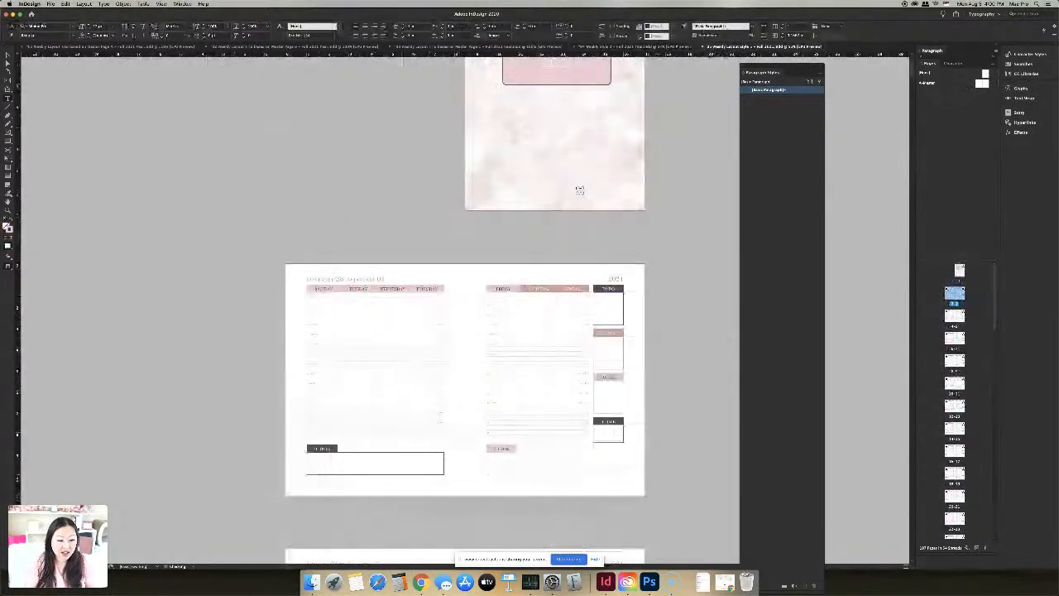
scroll(576, 173, "up", 3)
scroll(583, 176, "down", 7)
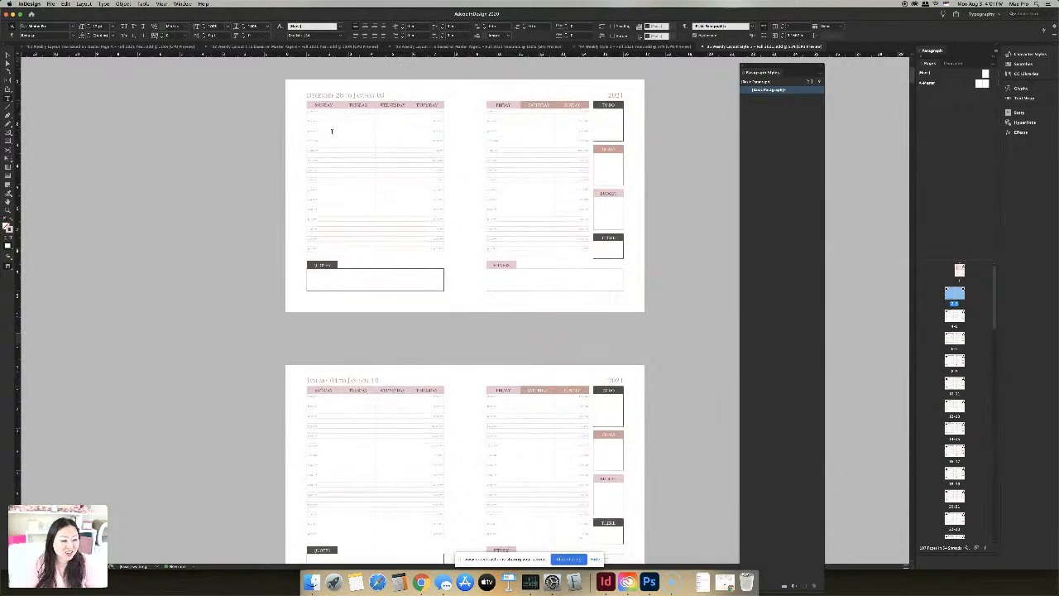
scroll(350, 174, "down", 3)
scroll(340, 170, "down", 5)
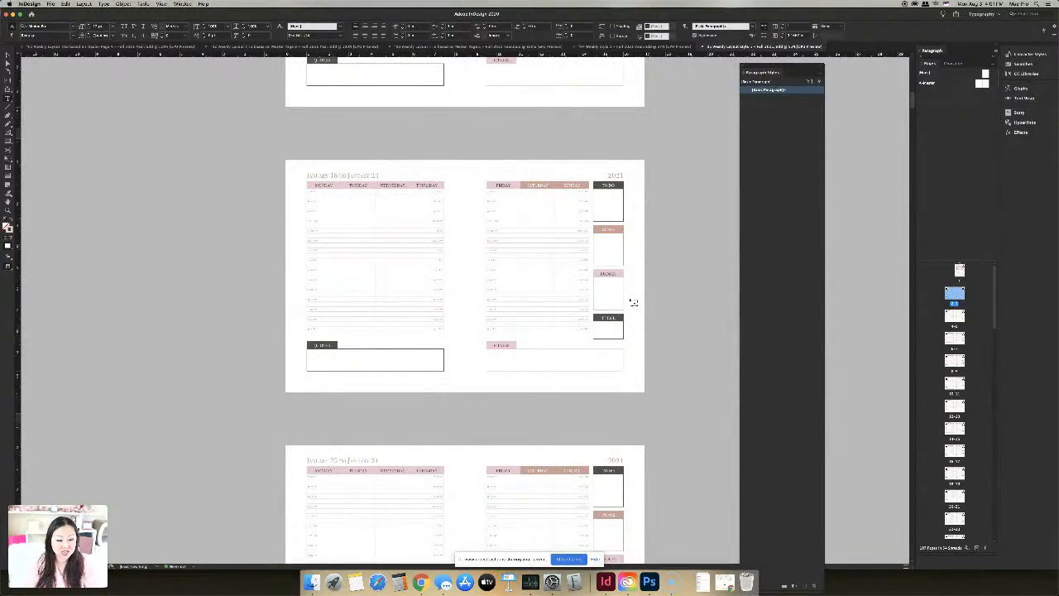
Relabel the To Do box beside the January 18 week as WHAT'S NEXT and replace the label of the box below it
left_click_drag(622, 185, 600, 186)
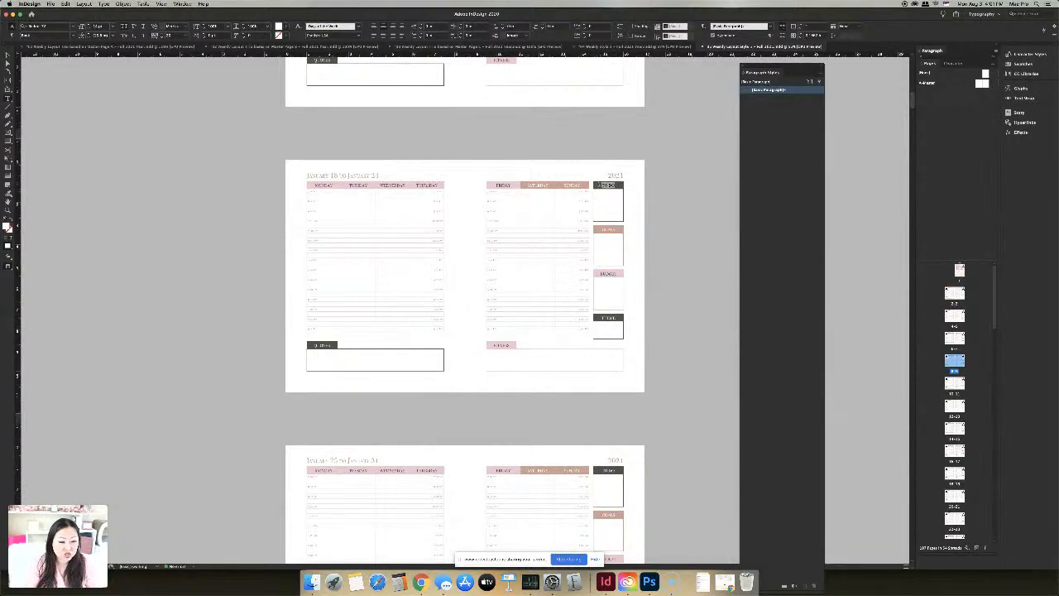
type("WHAT'S NEXT")
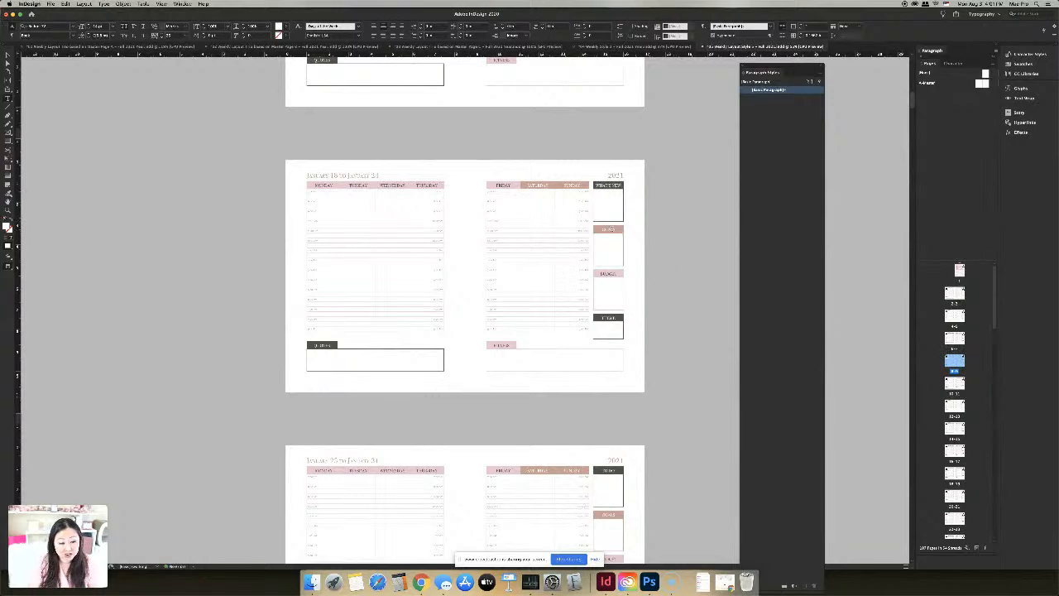
left_click_drag(618, 229, 597, 229)
type("PRIO")
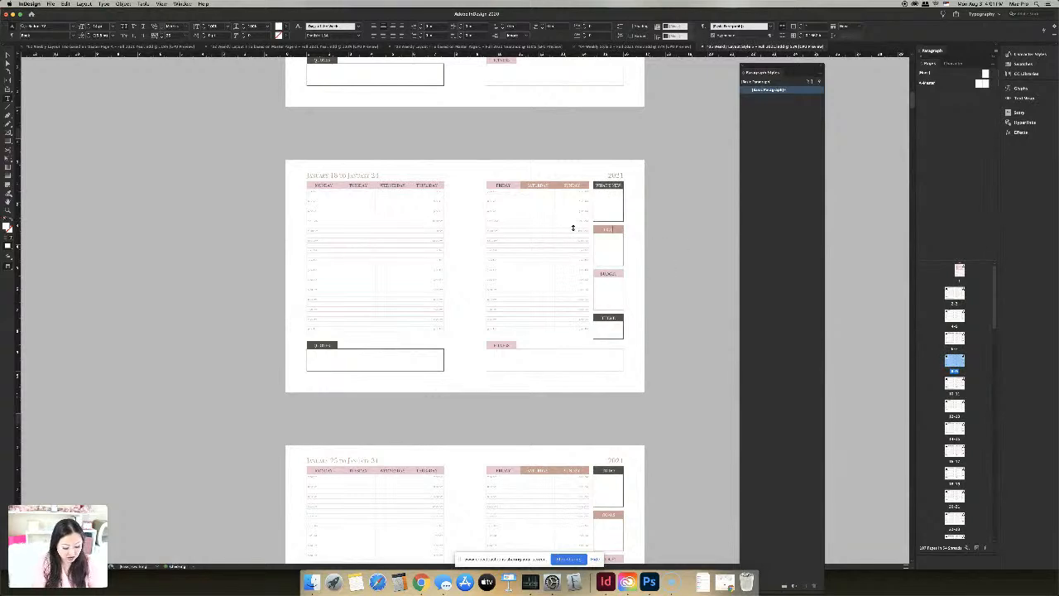
Replace the labels of the lower two side boxes beside the January 18 week, renaming the last one for bills
left_click_drag(599, 274, 619, 278)
type("PURCHASE")
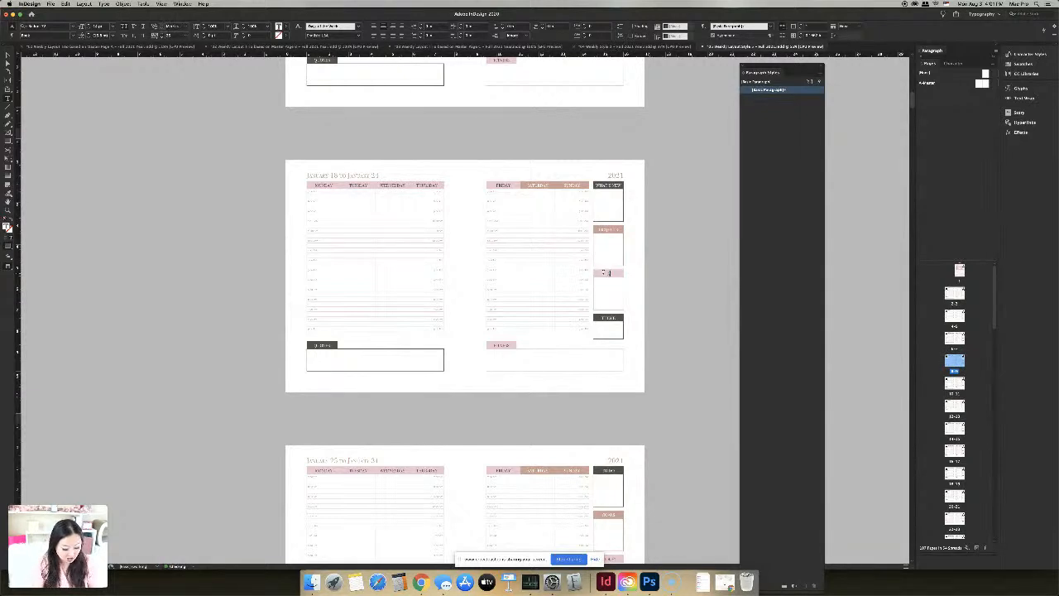
type("E")
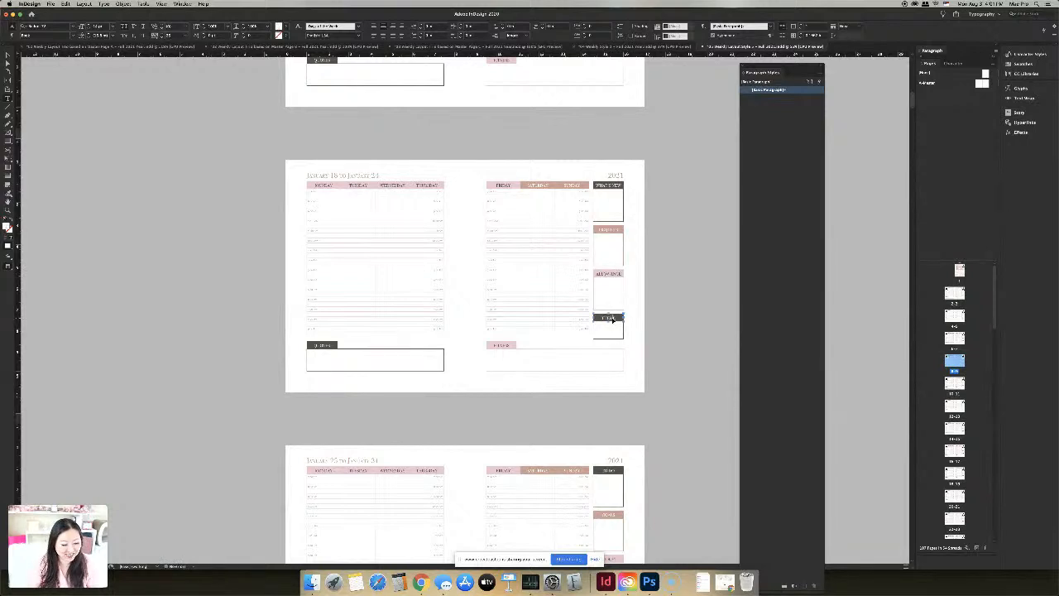
double_click(610, 320)
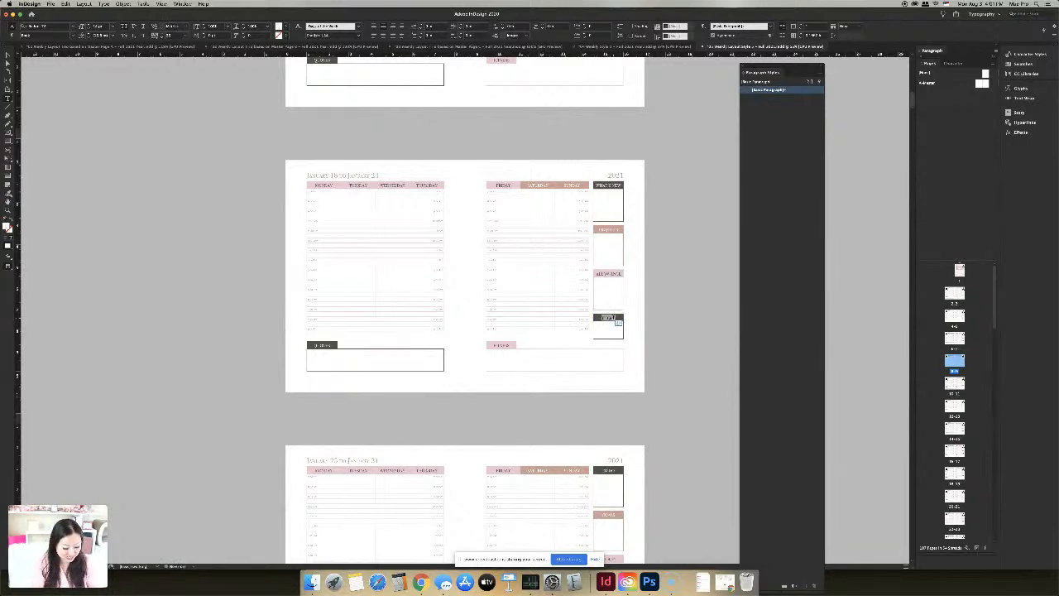
type("BILL")
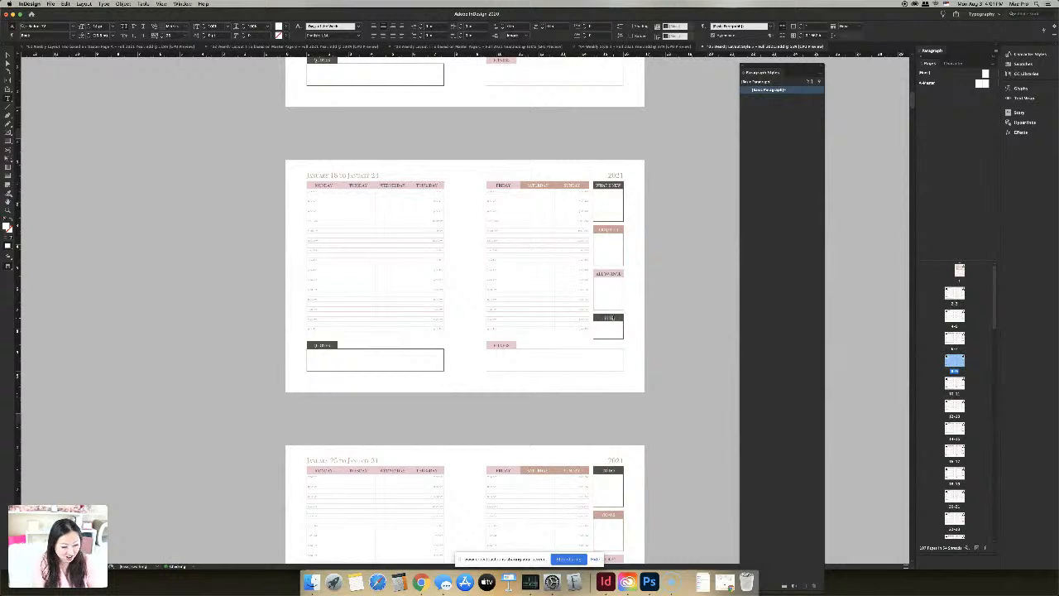
key("Escape")
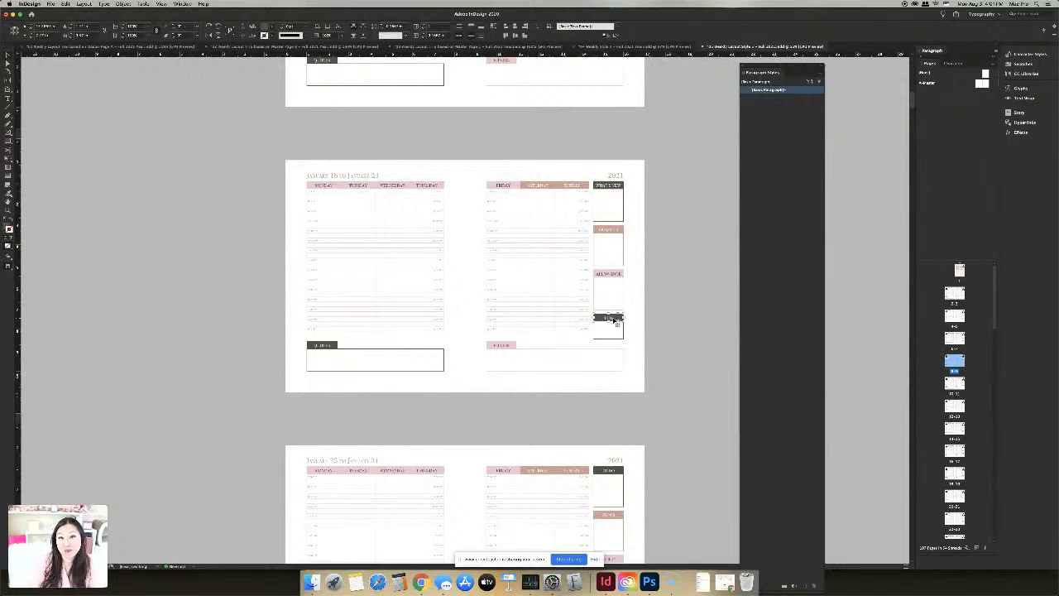
Compare the A-Master spread with the planner pages, checking the hourly grid, date heading and Monday frames for where they are editable
left_click(344, 217)
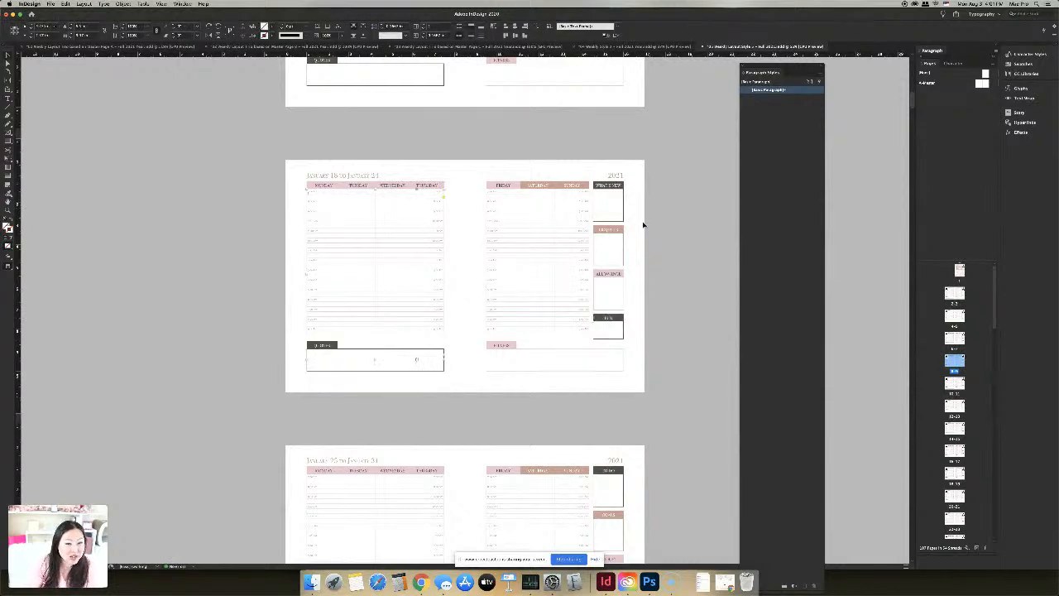
double_click(983, 86)
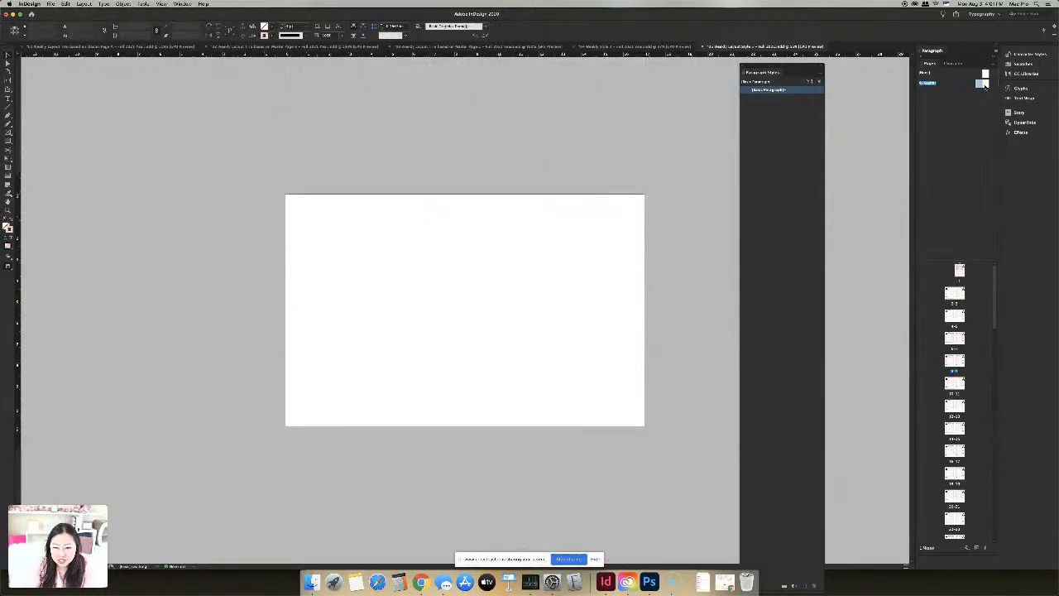
double_click(959, 293)
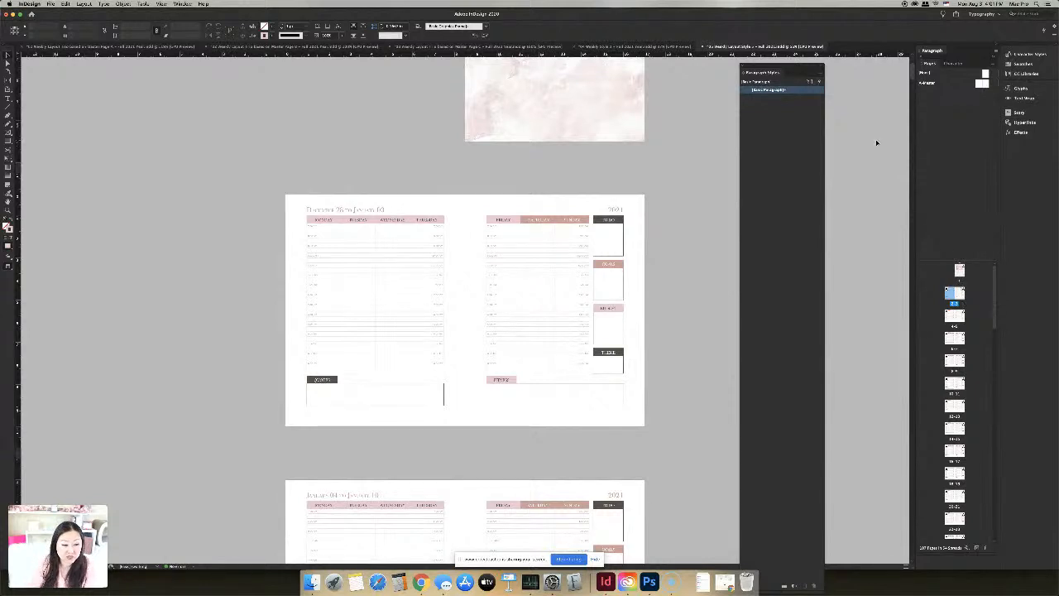
left_click(337, 214)
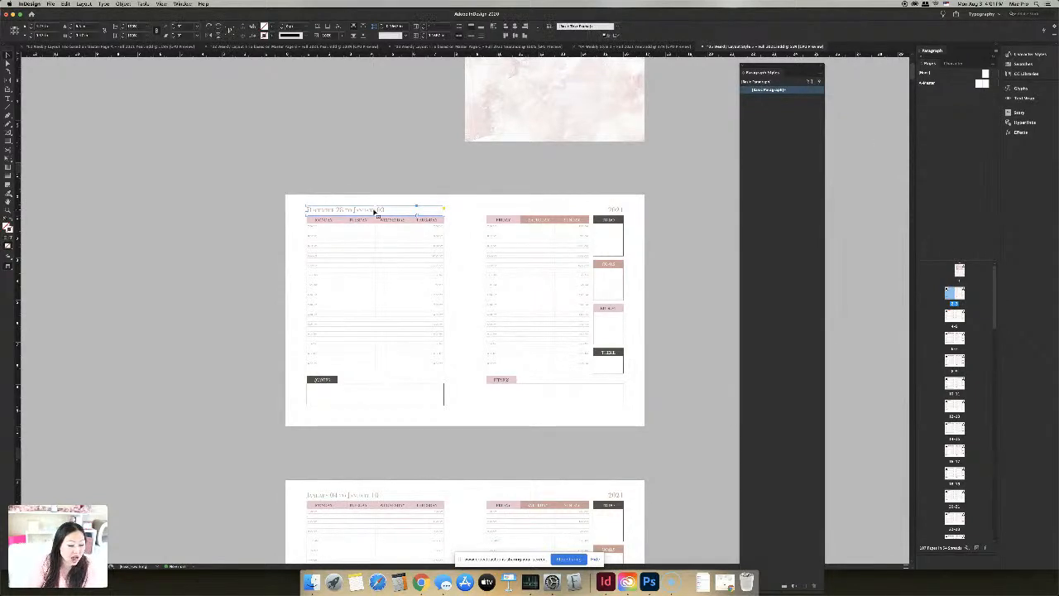
left_click(335, 220)
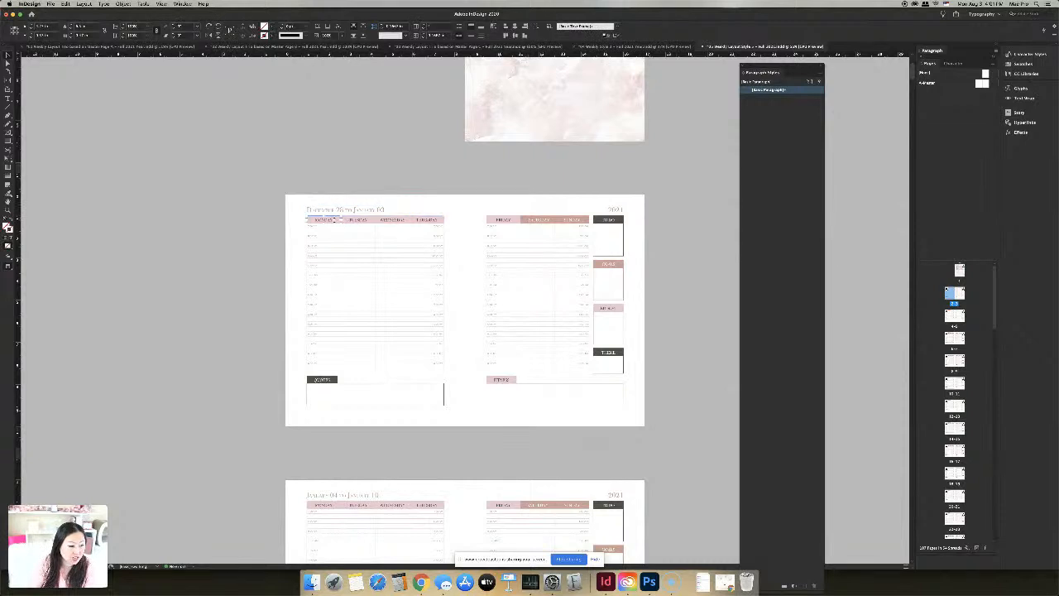
Change the Monday and Tuesday column headings of the December 28 week to the Gotham sans-serif font
double_click(334, 220)
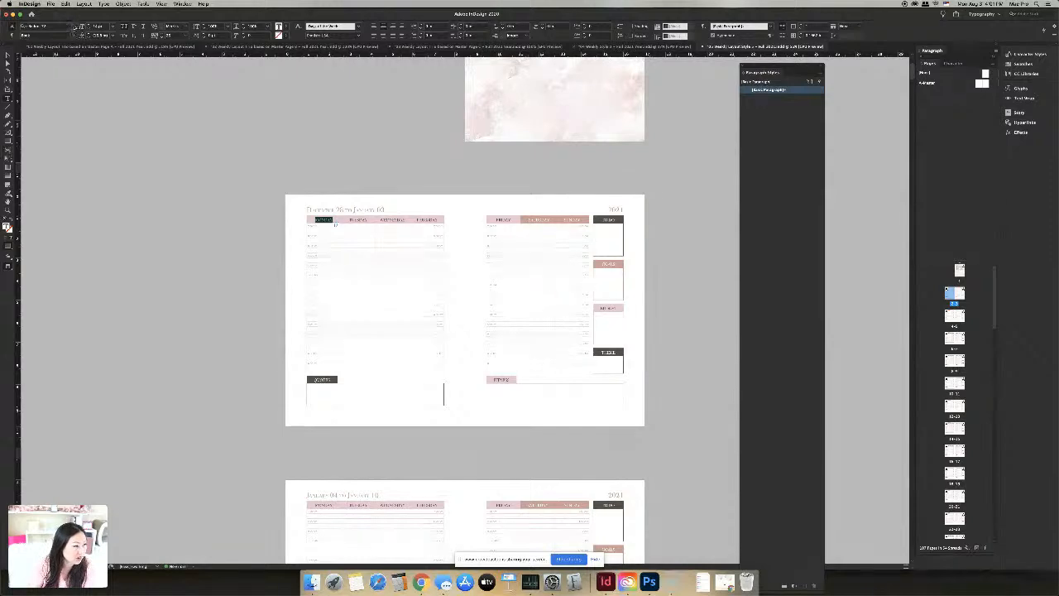
left_click(74, 27)
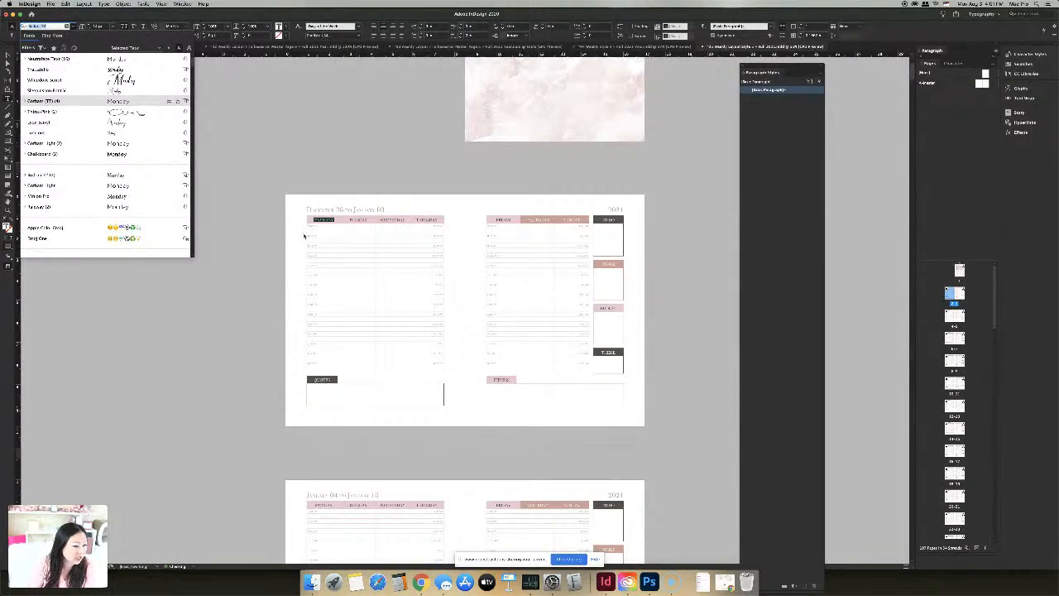
left_click(270, 203)
left_click_drag(352, 220, 372, 220)
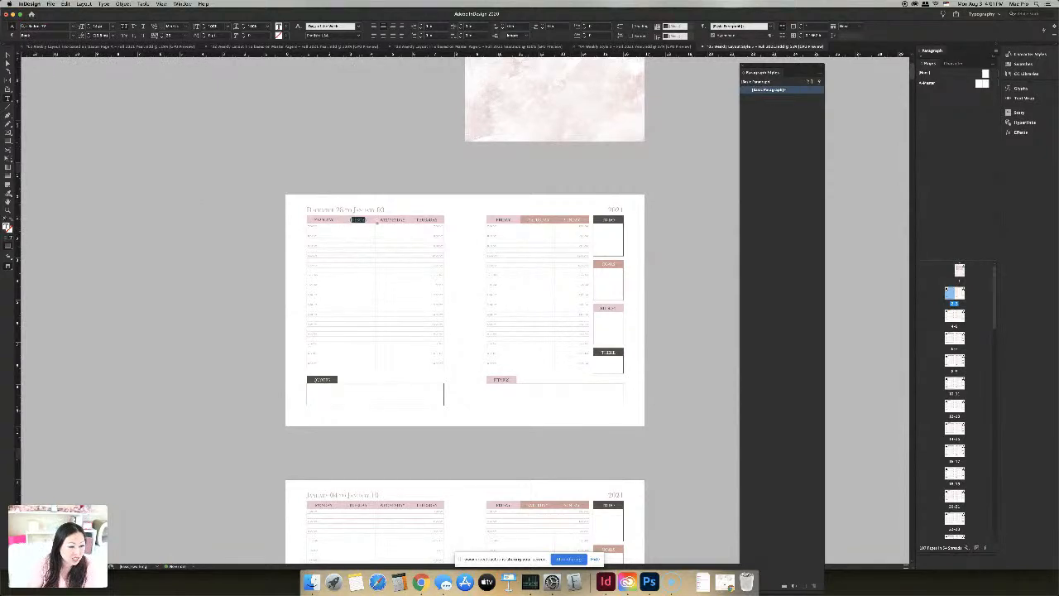
double_click(359, 220)
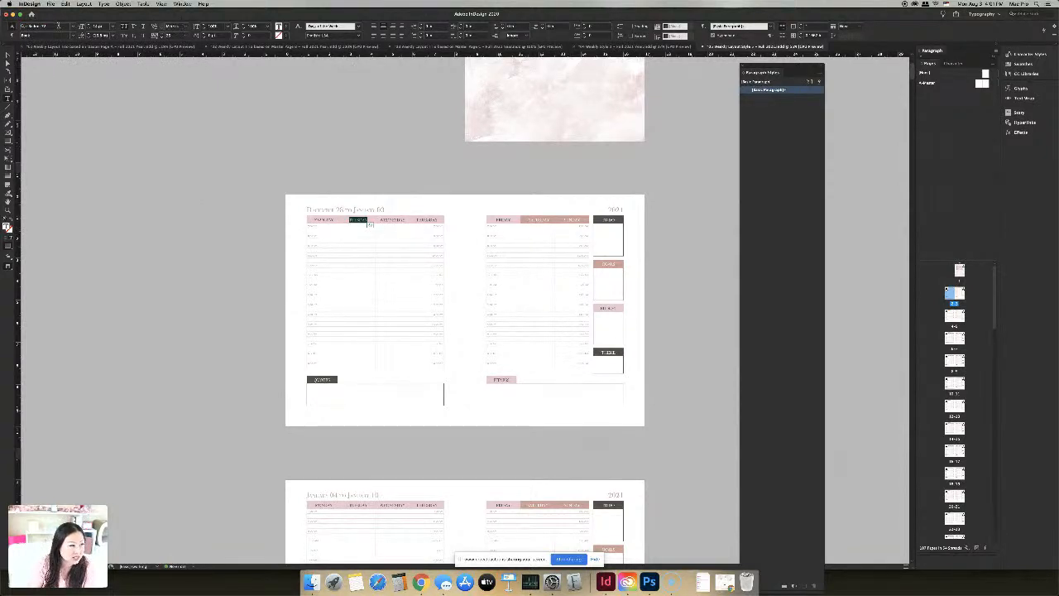
left_click(72, 27)
left_click(60, 58)
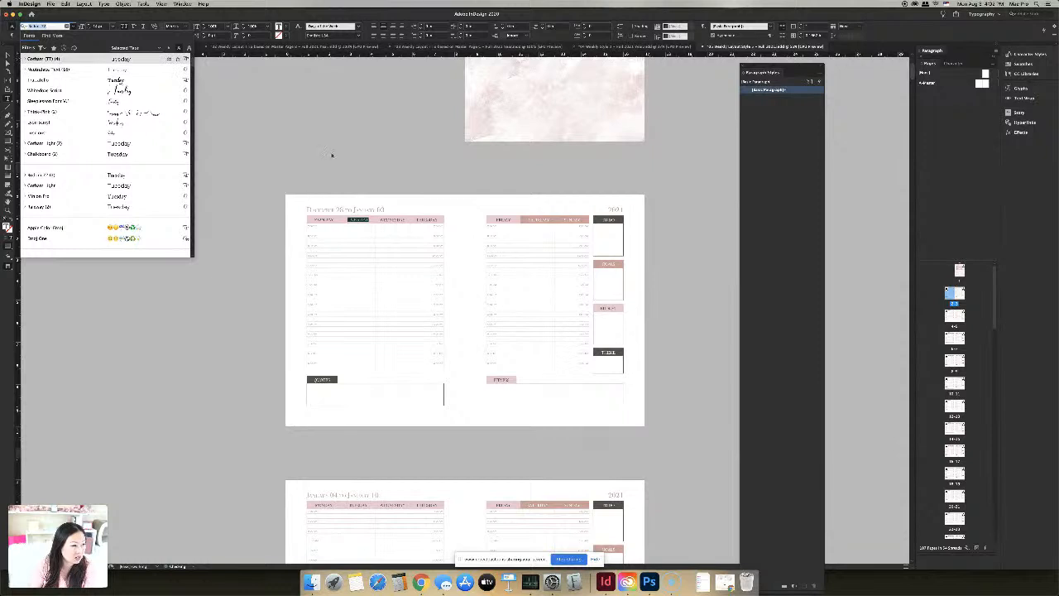
Apply the same Gotham font to the Wednesday and Thursday column headings of the December 28 week
left_click_drag(376, 220, 407, 220)
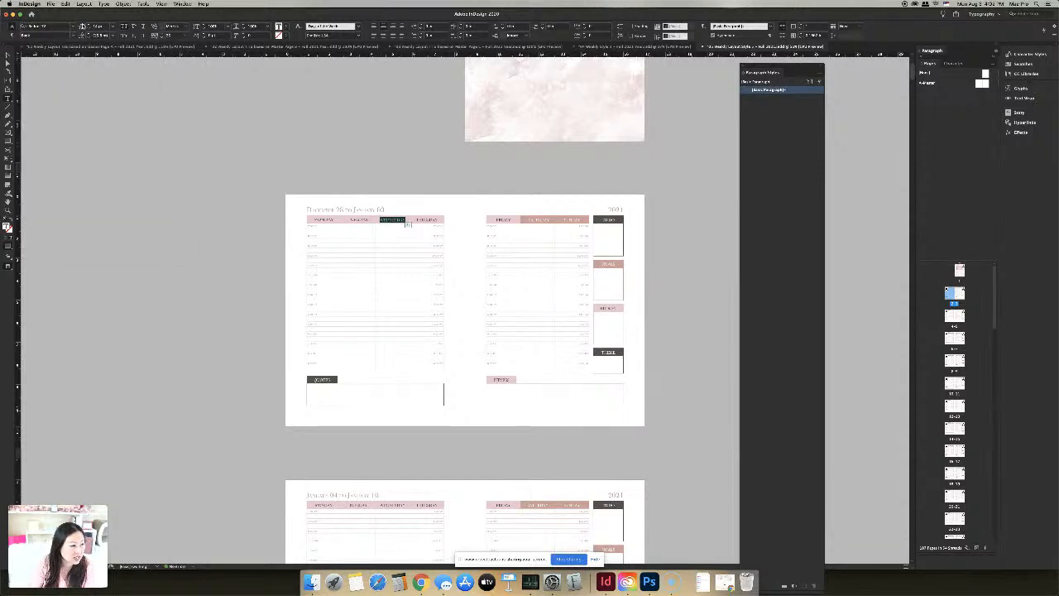
left_click(72, 27)
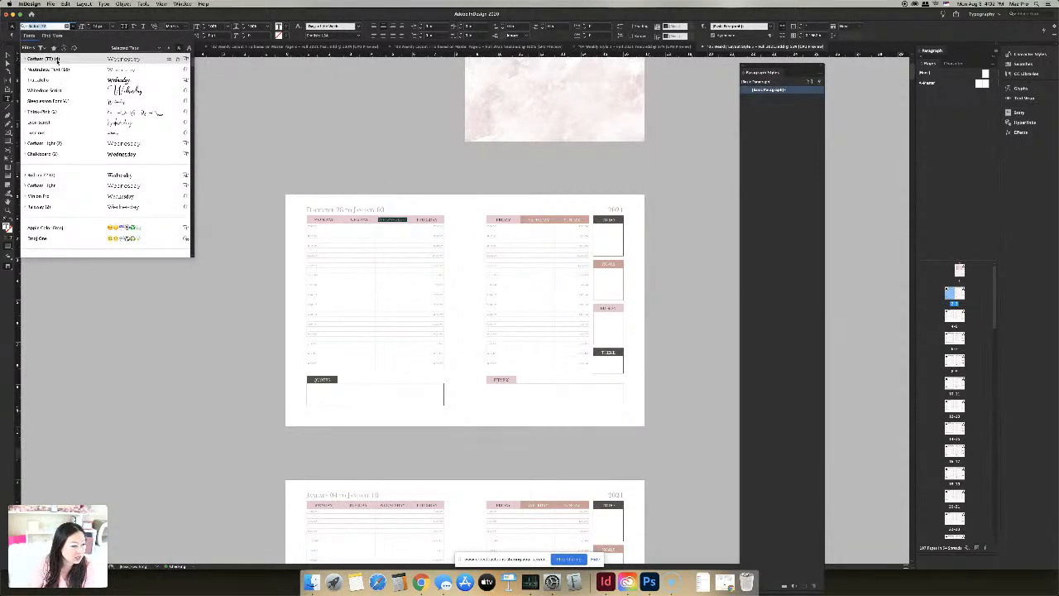
left_click(50, 174)
left_click_drag(414, 220, 439, 220)
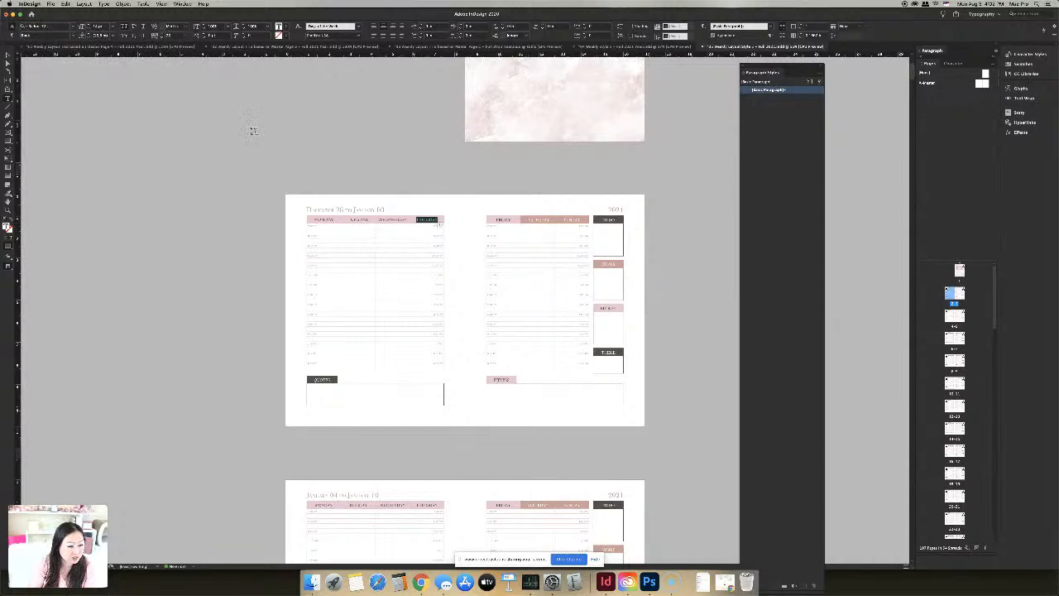
left_click(73, 28)
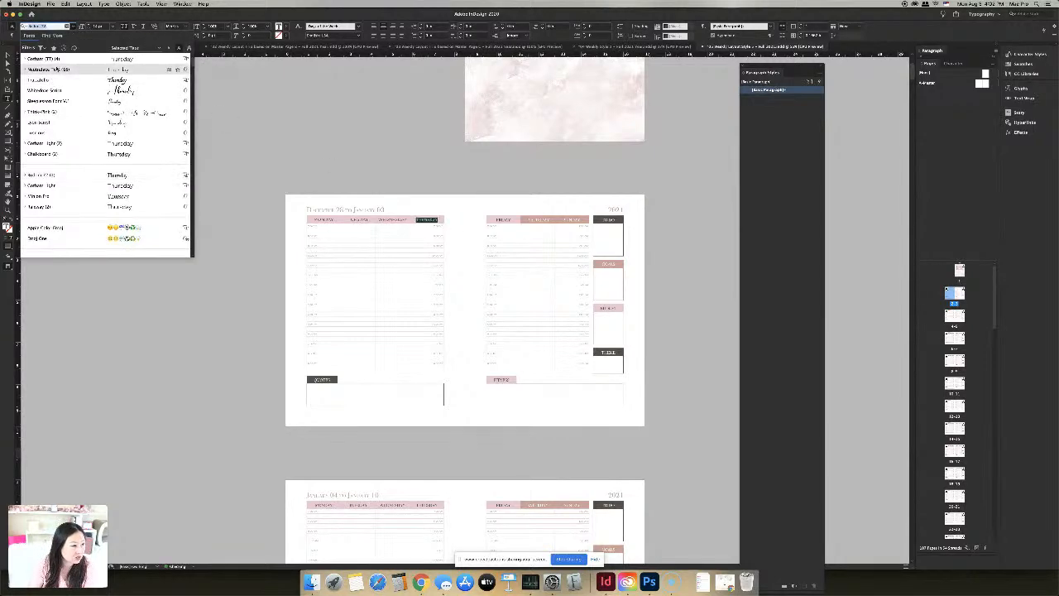
left_click(510, 296)
left_click(450, 274)
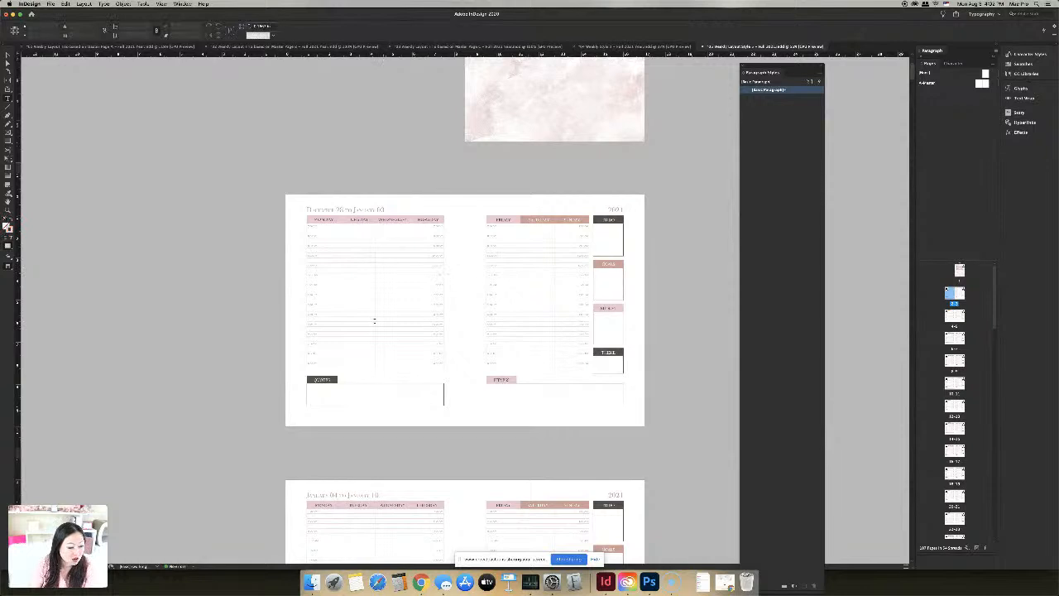
Fill the Quotes label below the December 28 week with magenta and the Fitness label with cyan
left_click_drag(313, 380, 352, 382)
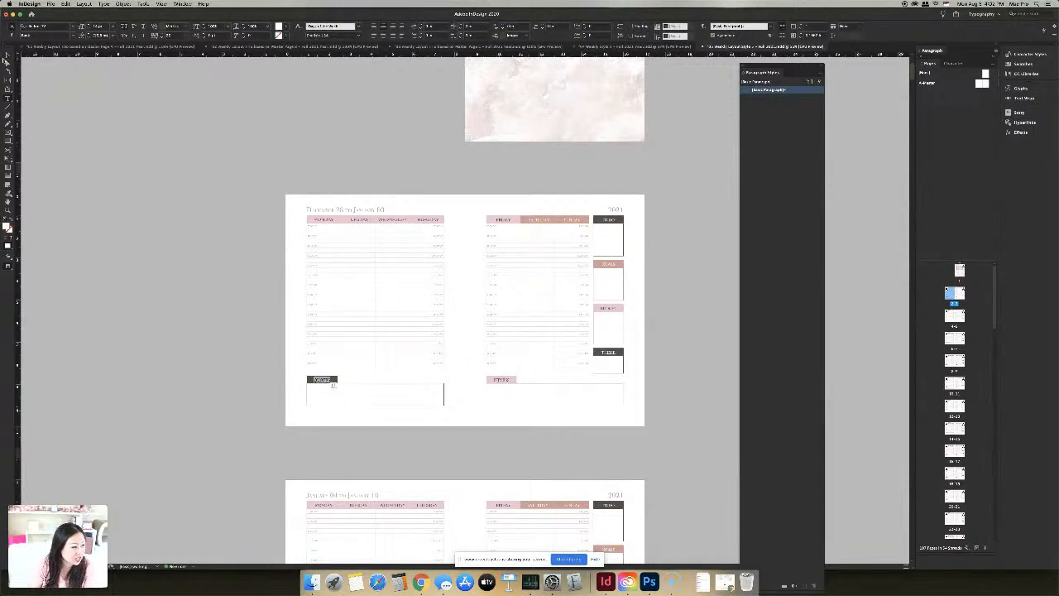
key("Escape")
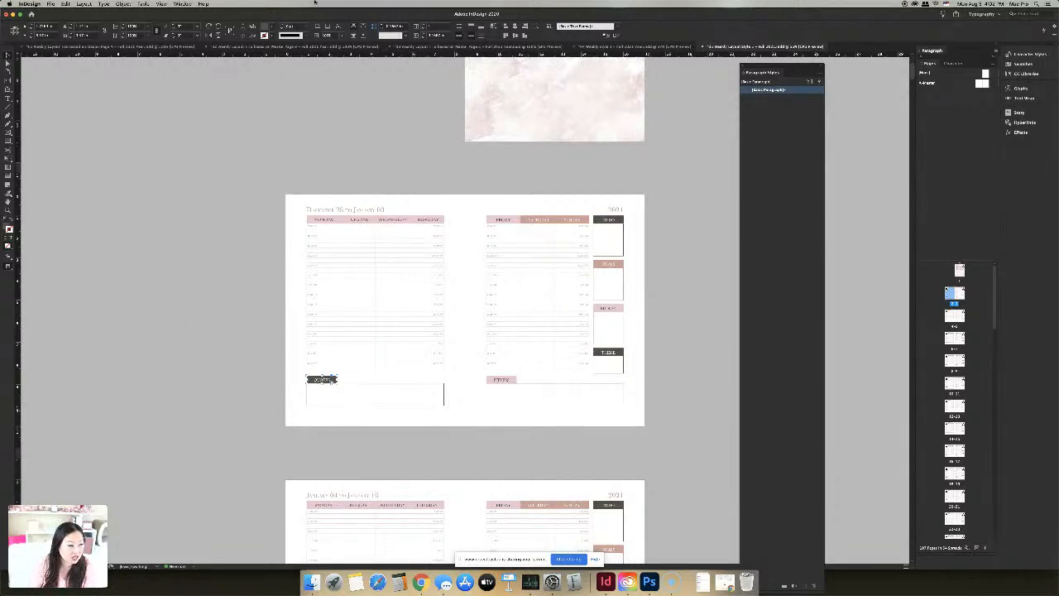
left_click(270, 27)
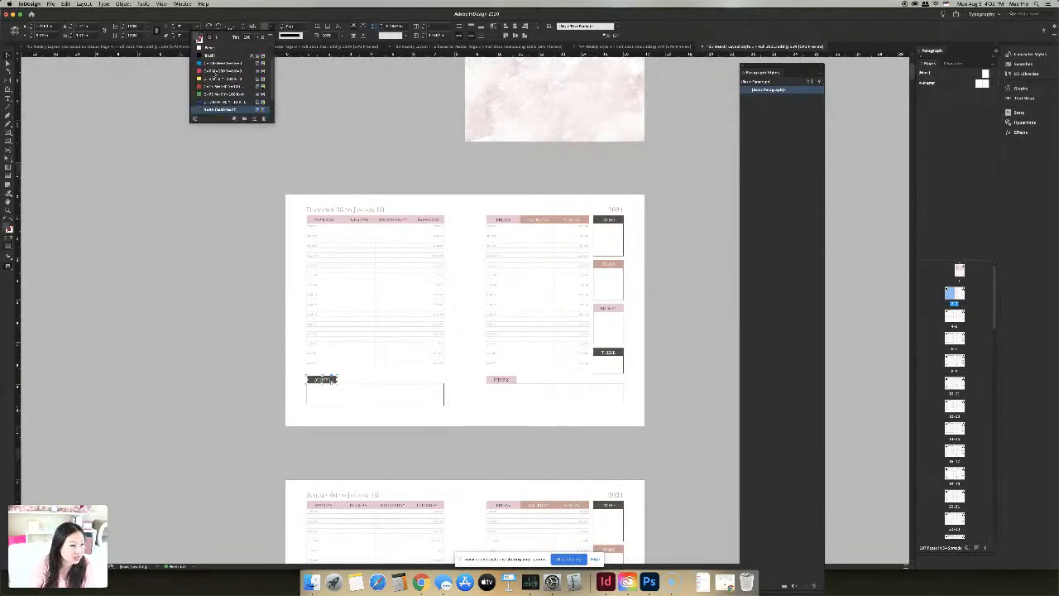
left_click(207, 71)
left_click(497, 380)
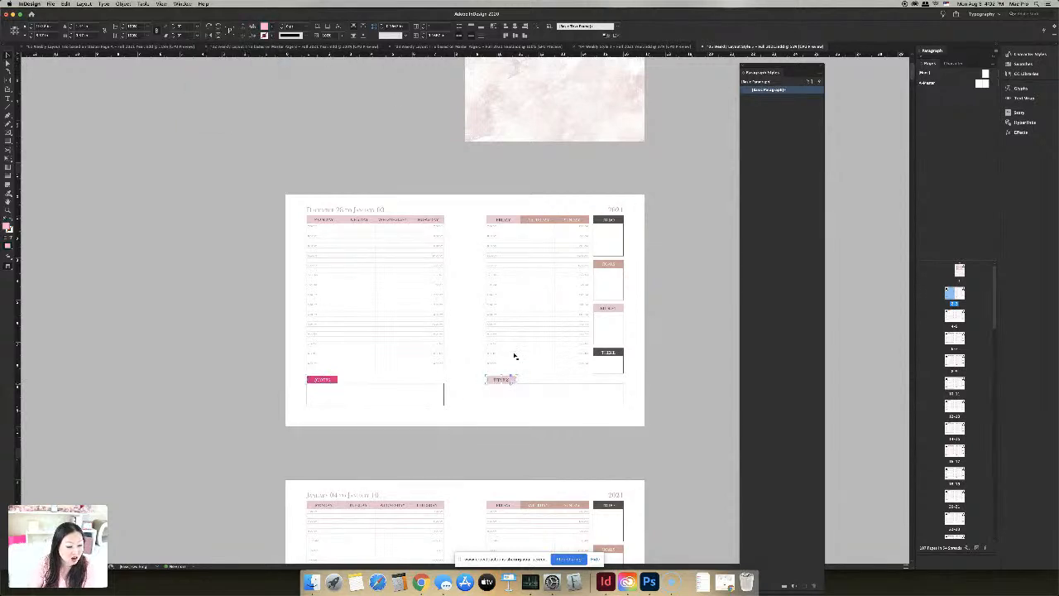
left_click(268, 27)
left_click(222, 47)
left_click(479, 390)
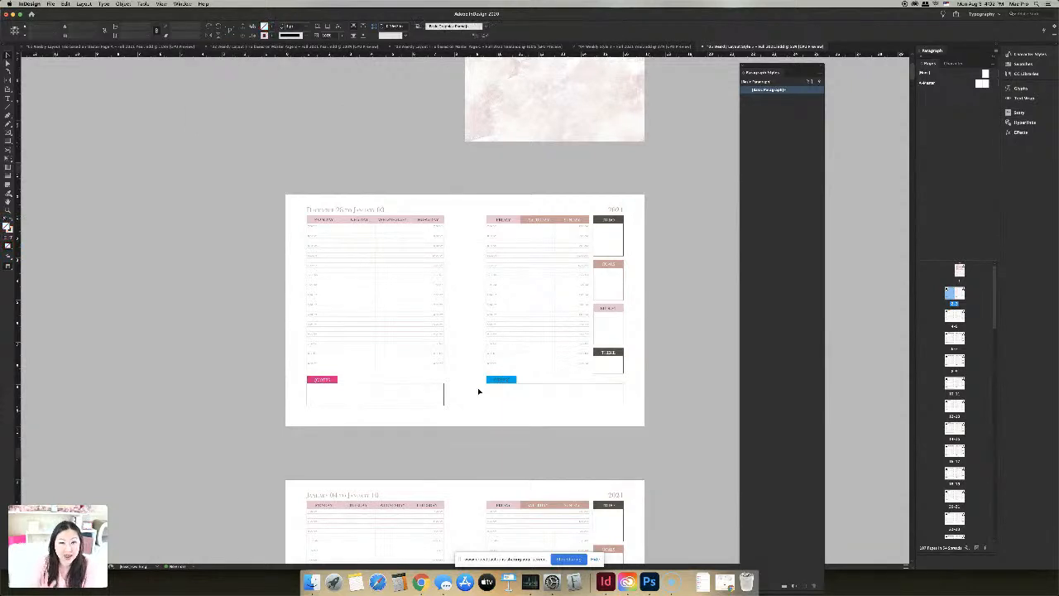
Glance at the purple weekly layout, return to the pink hourly layout and set the Fitness label's text colour to Paper
left_click(666, 48)
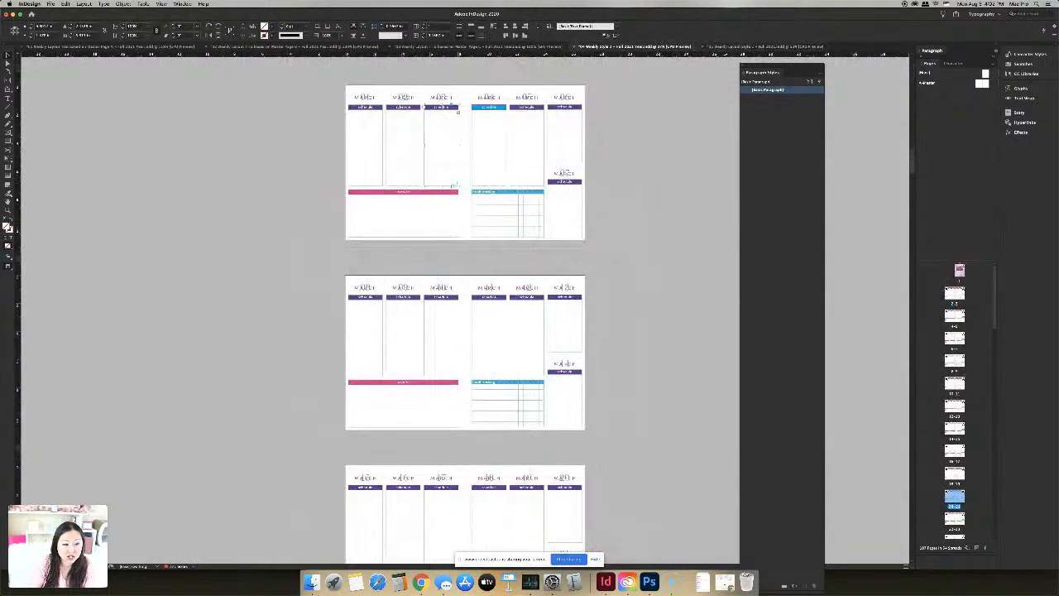
left_click(736, 49)
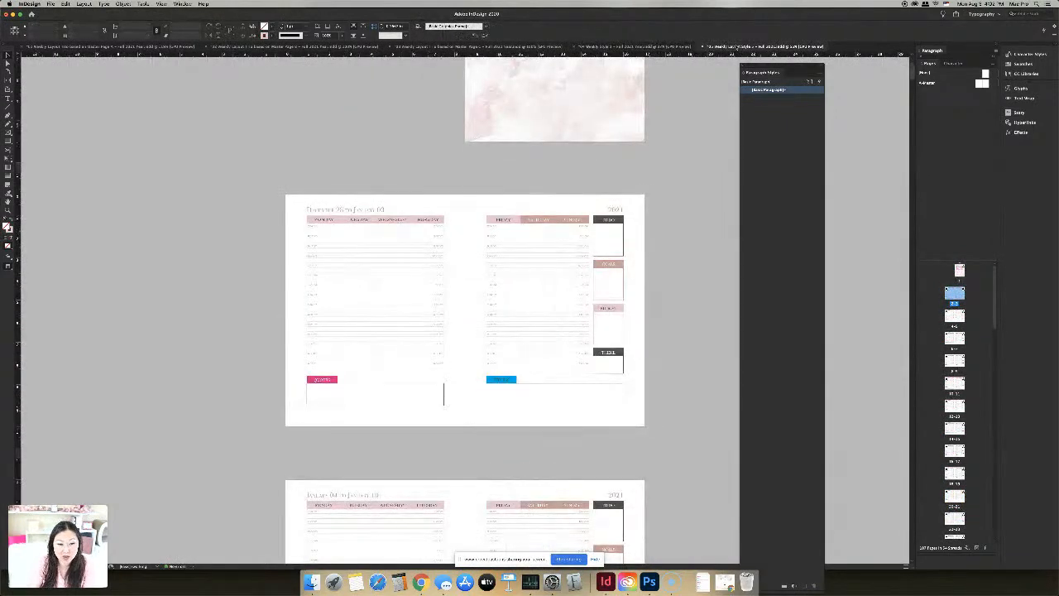
double_click(508, 379)
left_click(197, 36)
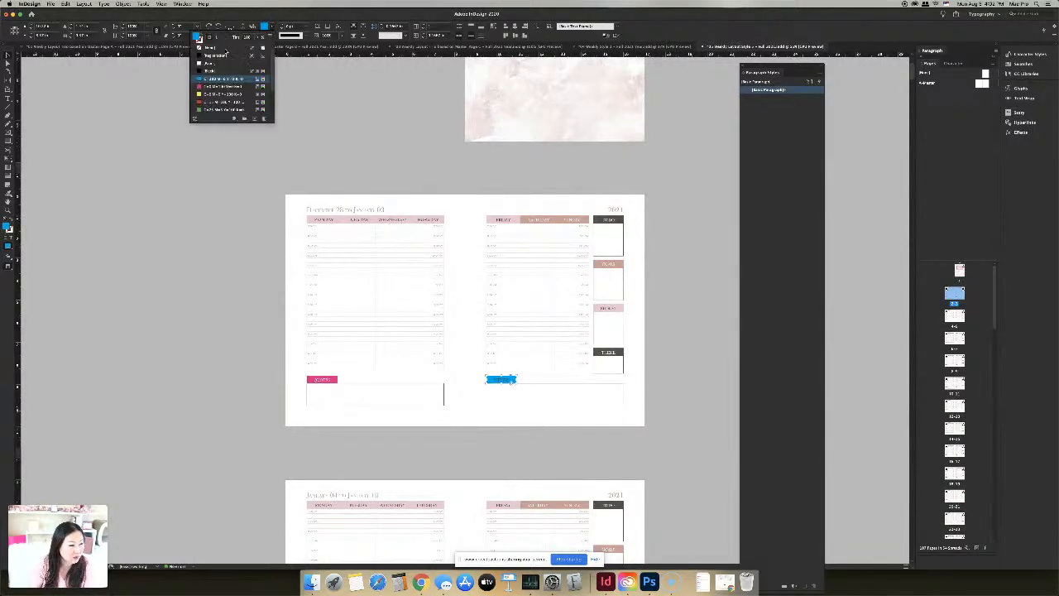
scroll(213, 57, "down", 2)
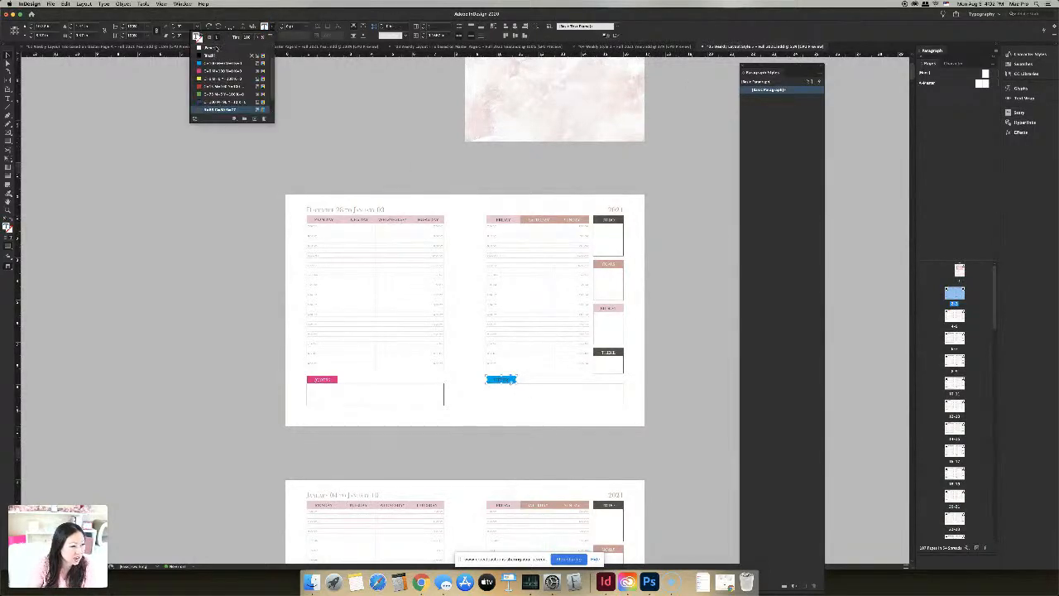
left_click(219, 50)
left_click(461, 159)
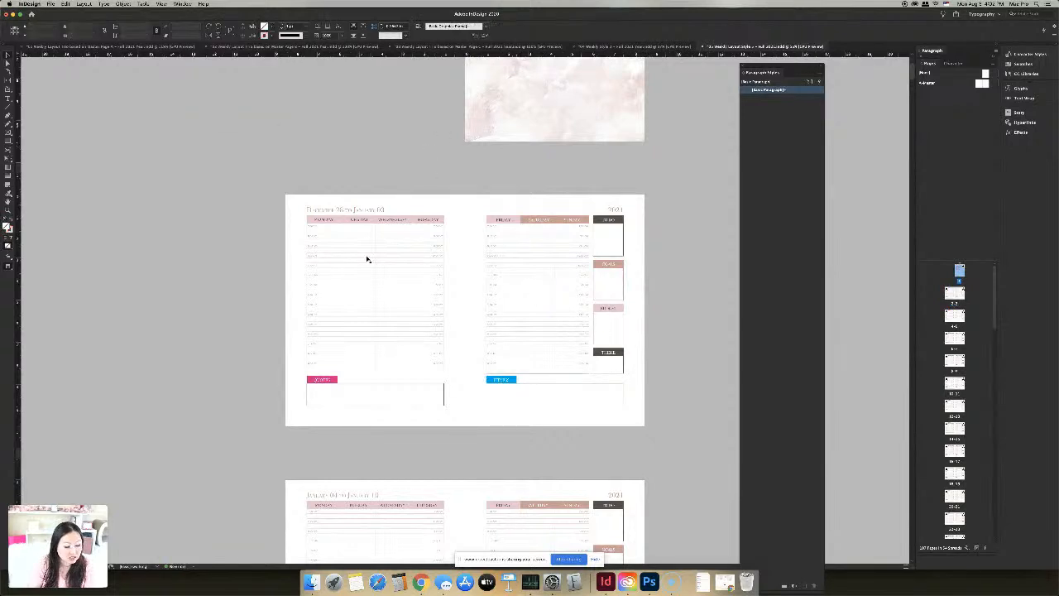
left_click(330, 220)
key("alt+super+c")
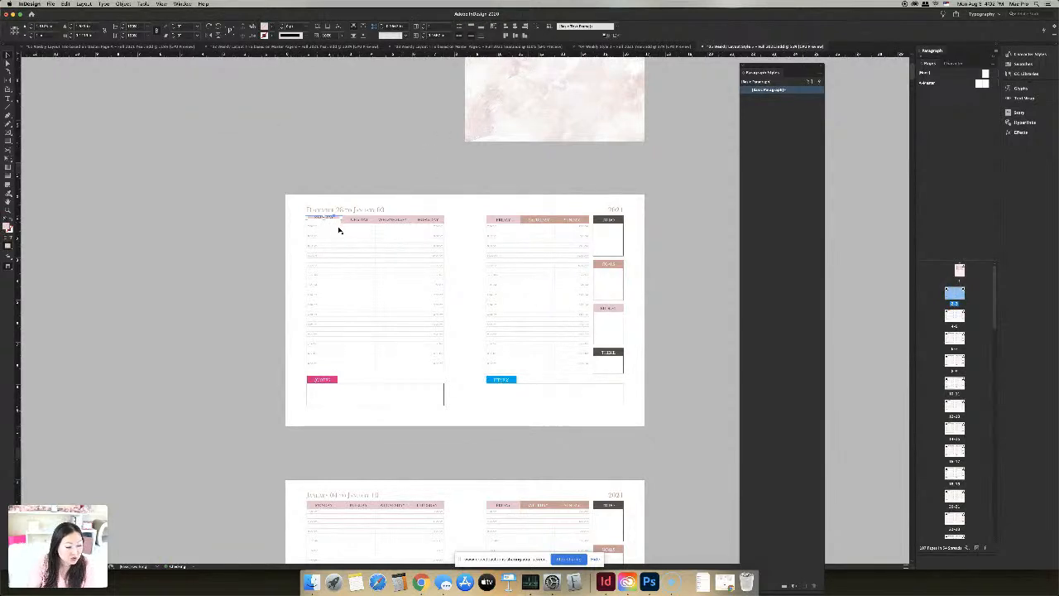
key("super+z")
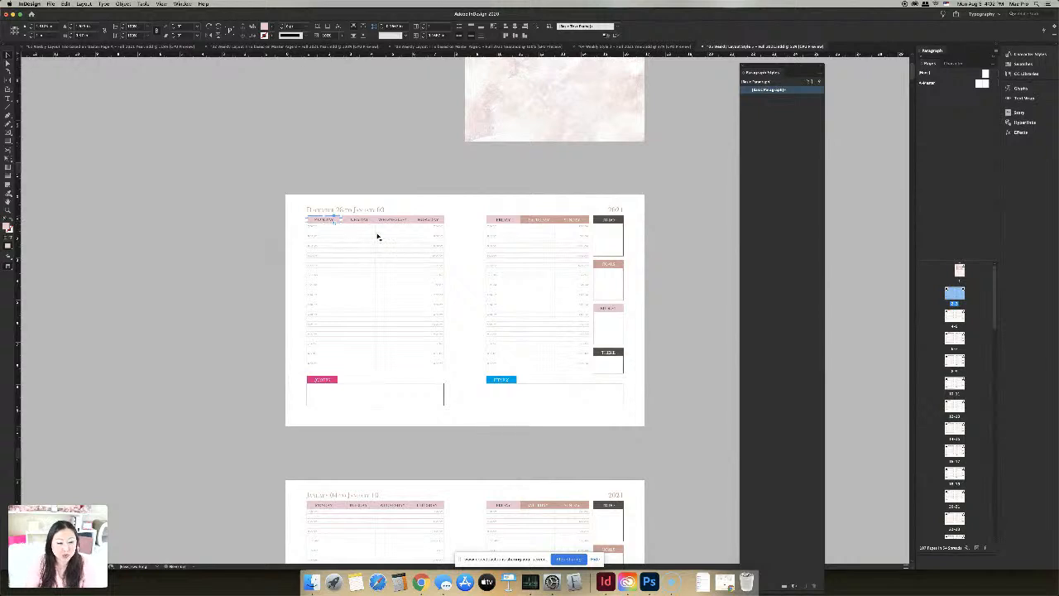
Fill the To Do label beside the December 28 week with the same magenta as the Quotes label
left_click(608, 221)
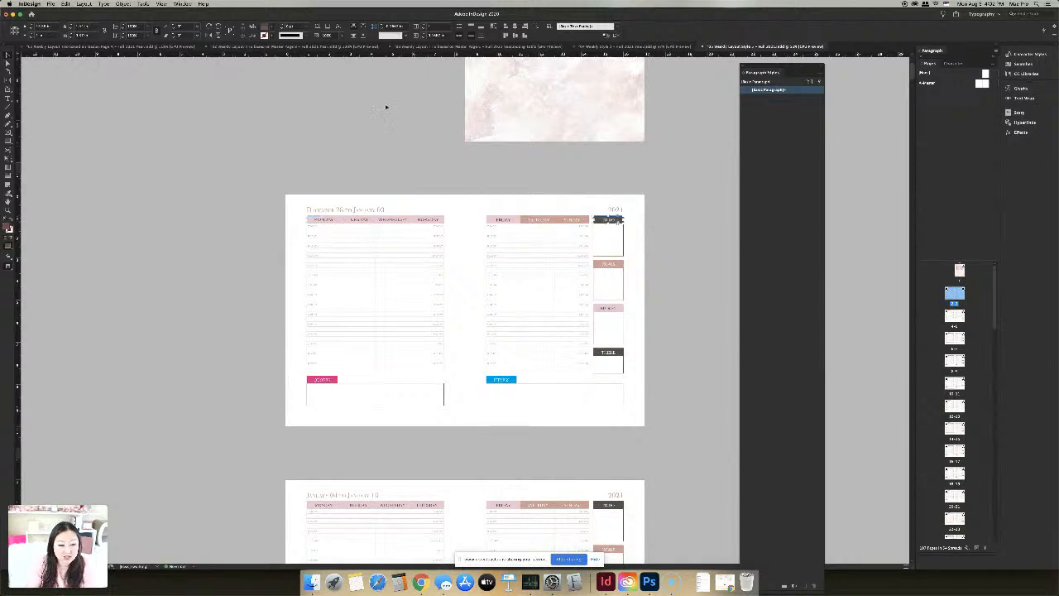
left_click(271, 28)
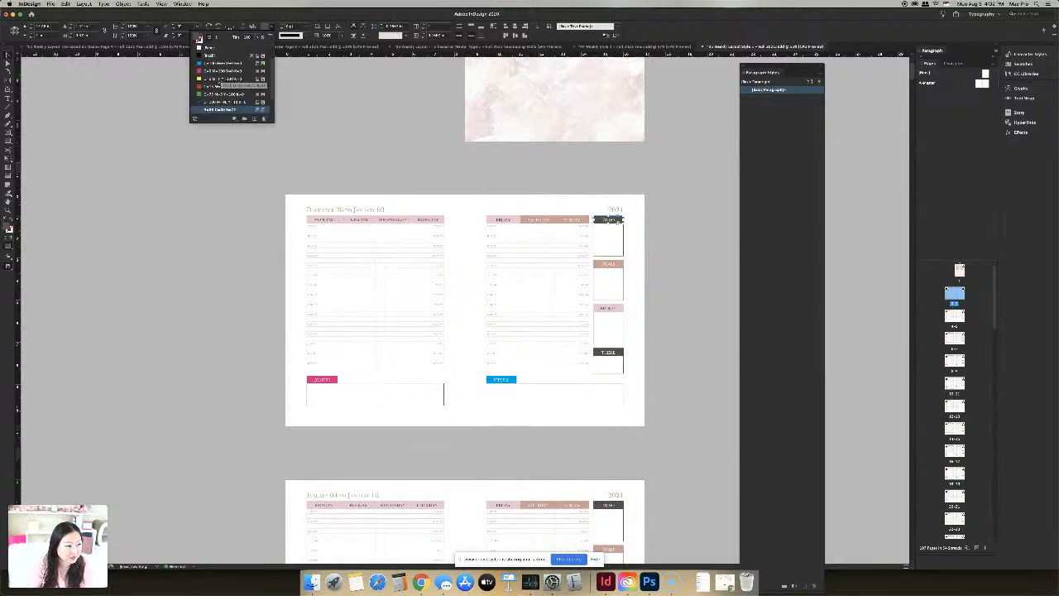
left_click(222, 71)
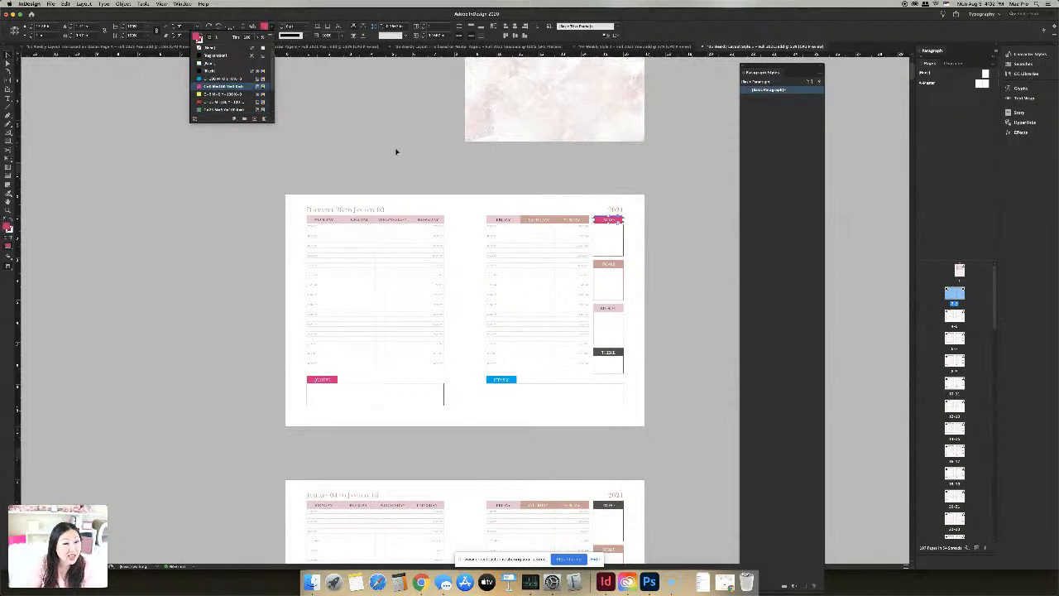
left_click(662, 151)
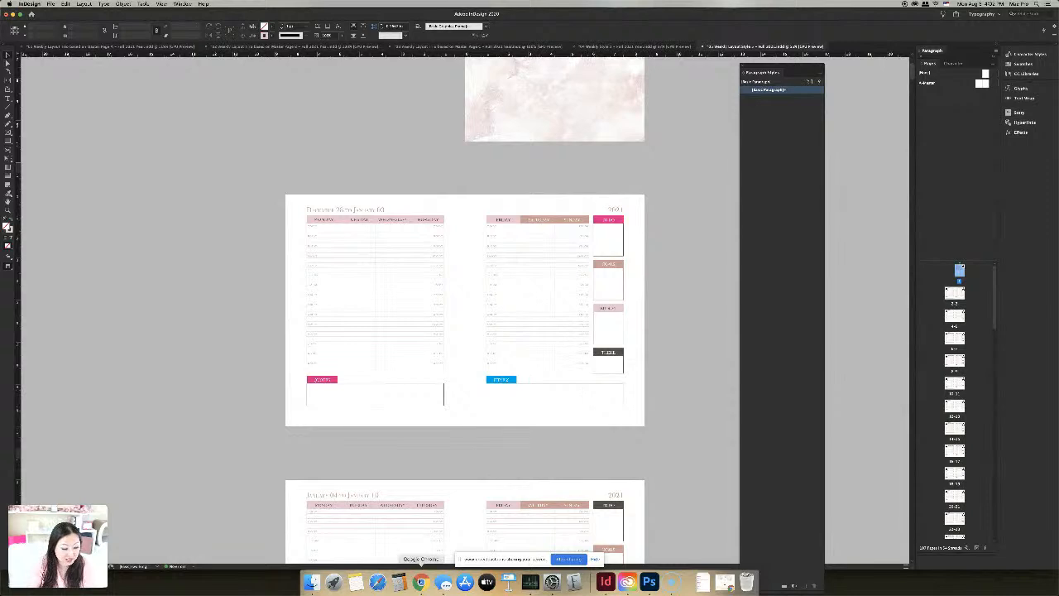
Switch to Chrome to read the viewers' questions in the tutorial's live chat, and return to the planner in InDesign
left_click(420, 583)
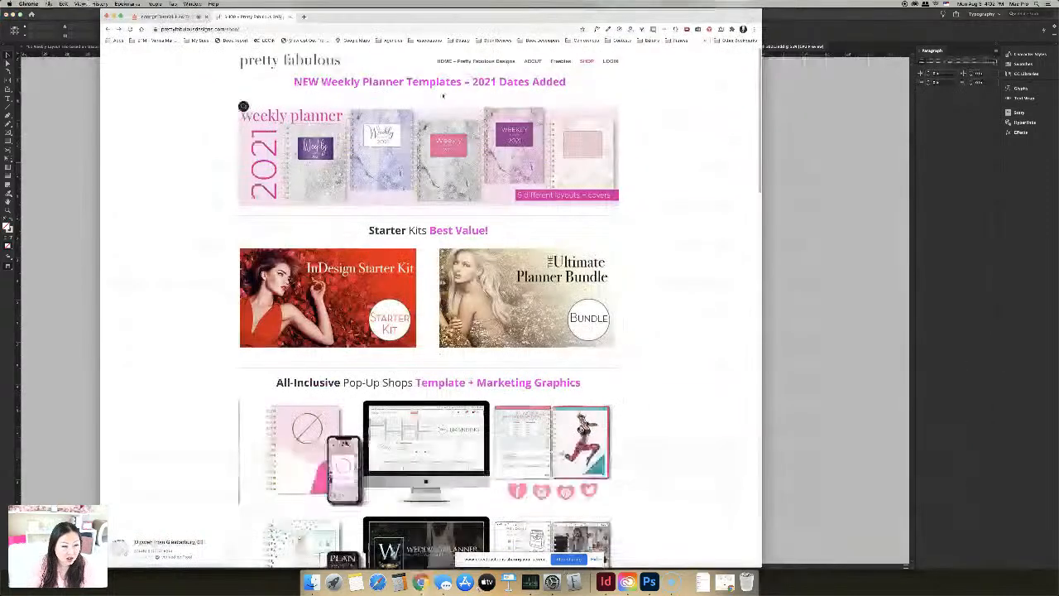
left_click(170, 16)
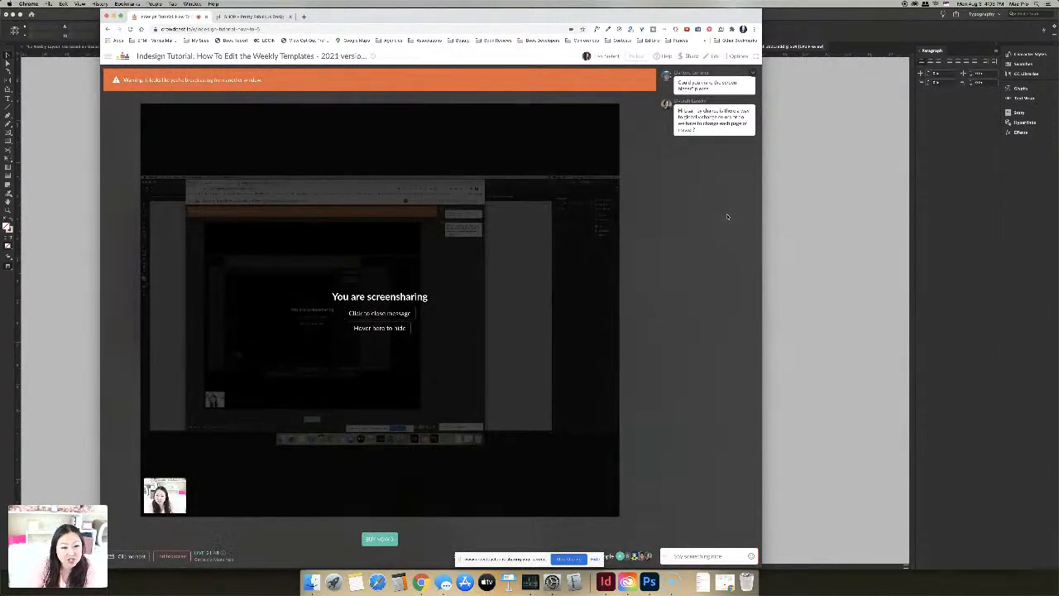
left_click(807, 217)
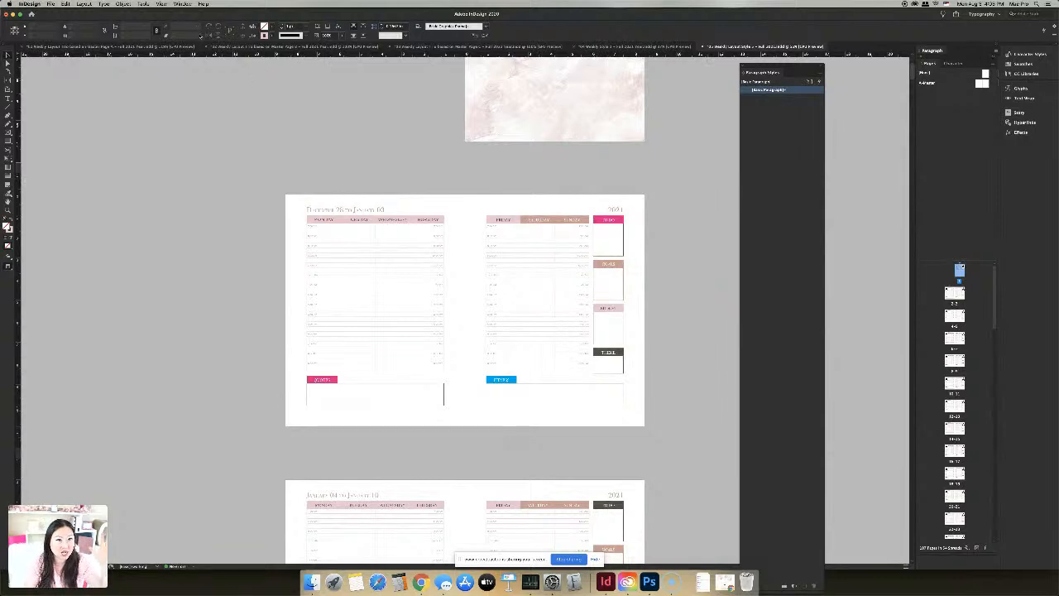
left_click(89, 6)
left_click(219, 4)
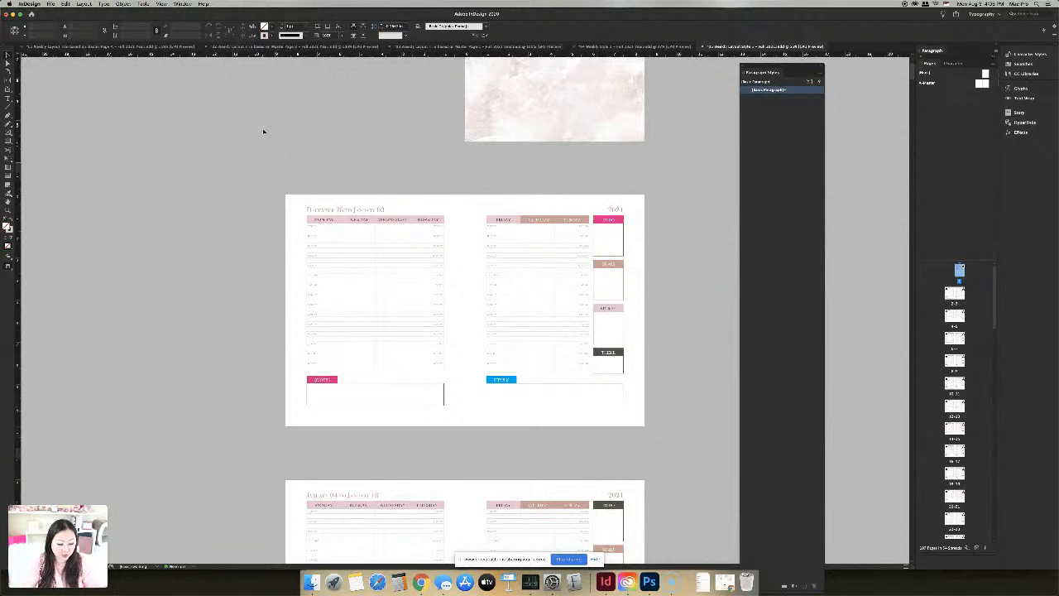
Check the browser chat again, move the Paragraph Styles panel off the enlarged December 28 spread, and select the neighbouring weekly layout document
key("super+equal")
key("super+equal")
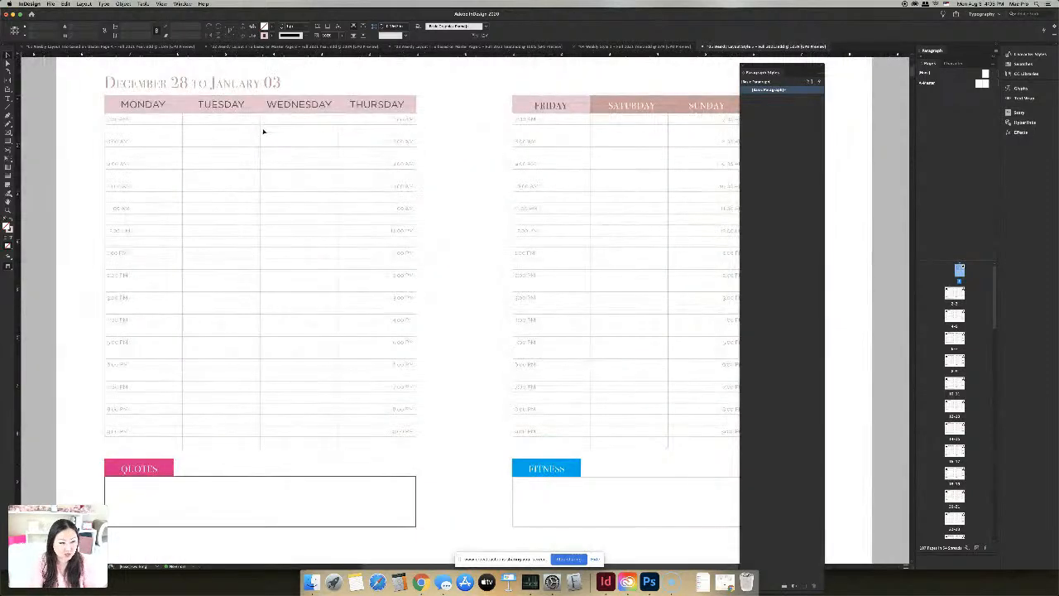
scroll(265, 132, "up", 1)
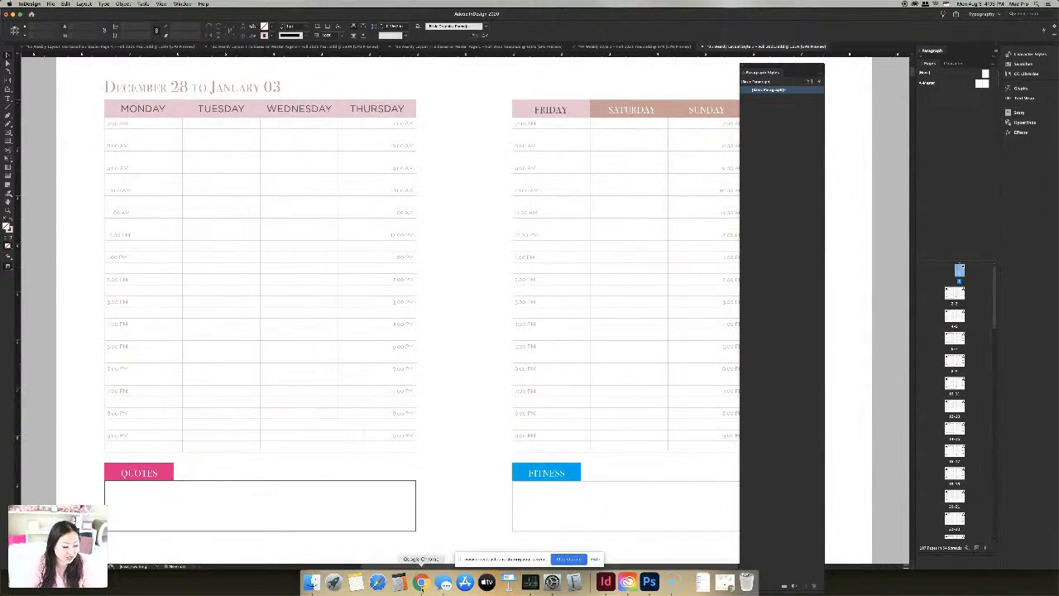
left_click(420, 582)
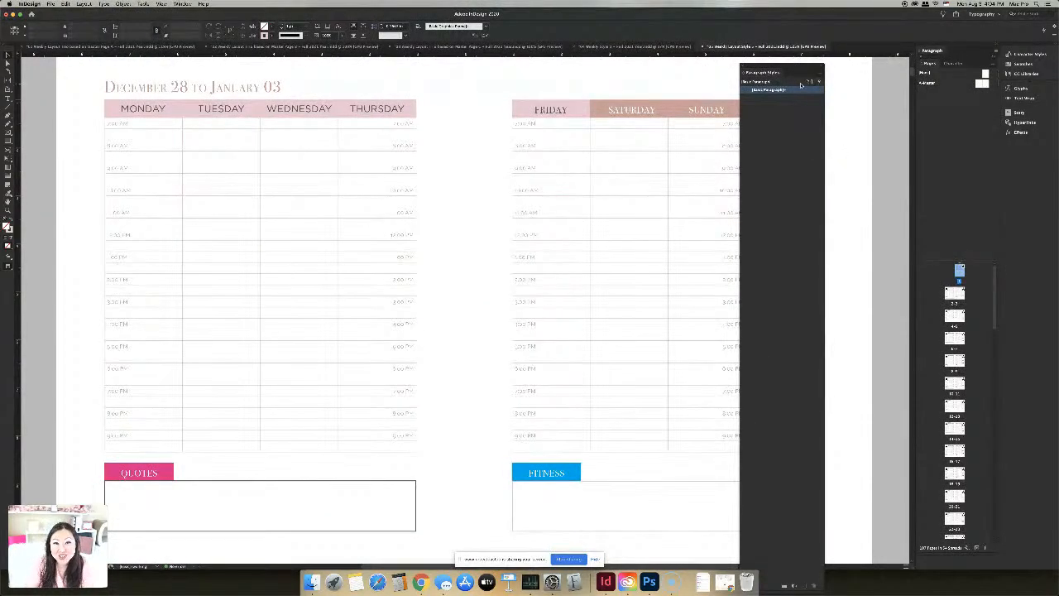
left_click_drag(790, 71, 952, 85)
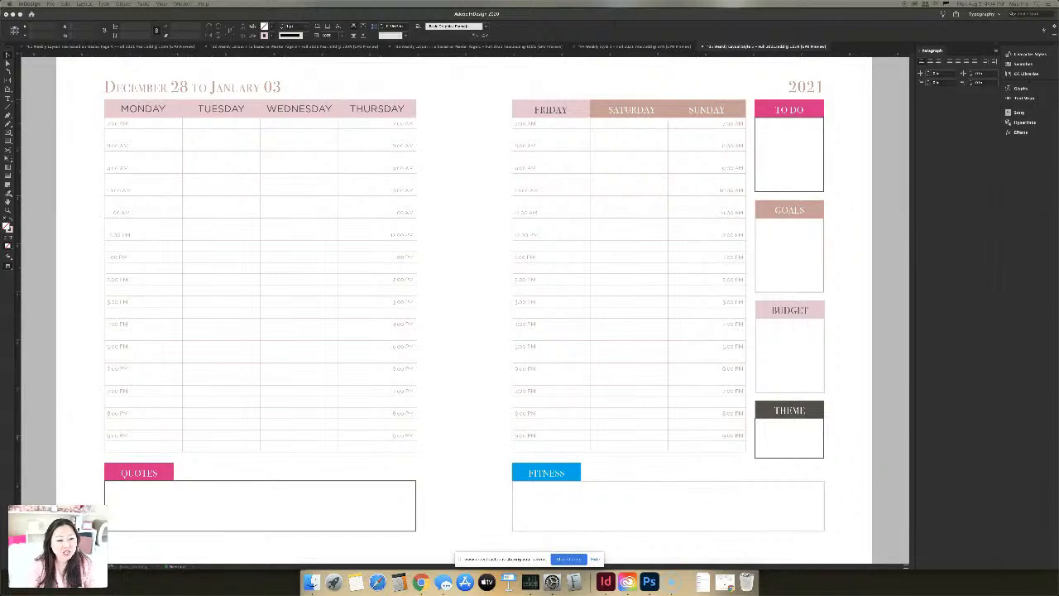
left_click(646, 50)
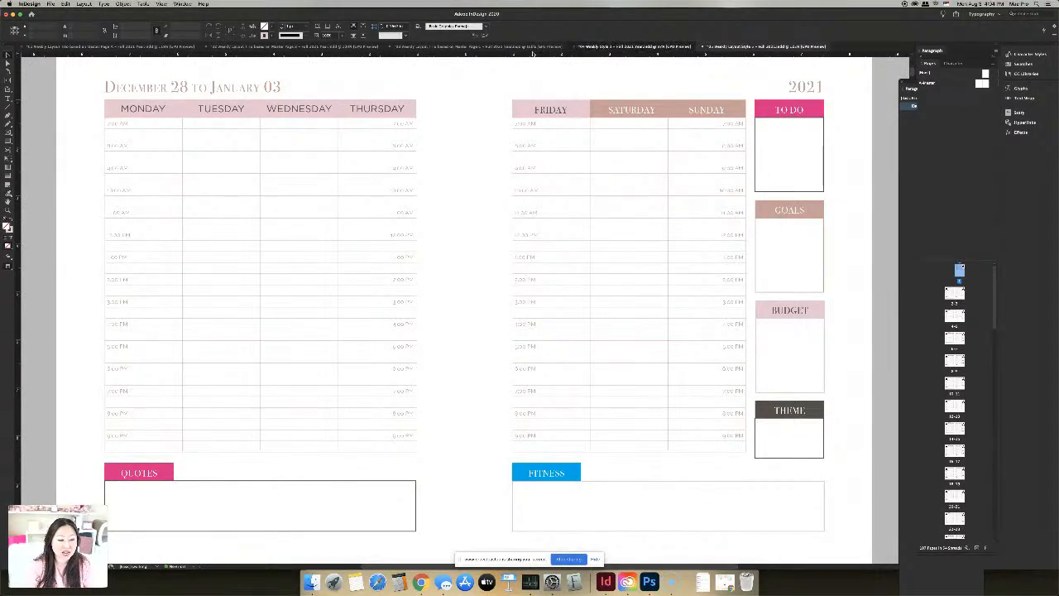
Look through the August and circled-date weekly layouts, ending on the January 02–08 layout with its whole spread enlarged in view
left_click(639, 47)
left_click(529, 48)
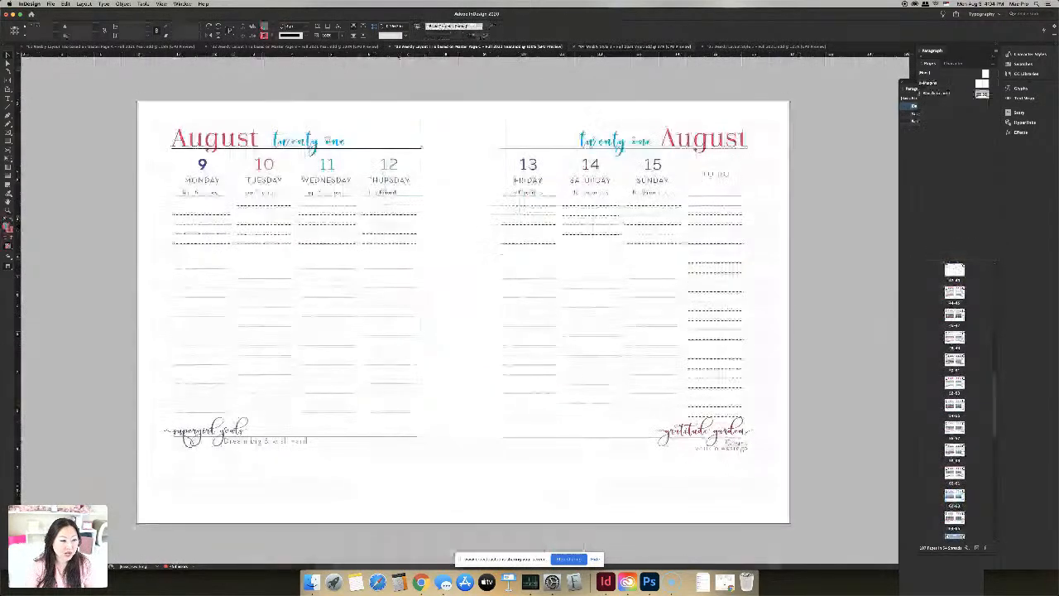
left_click(324, 47)
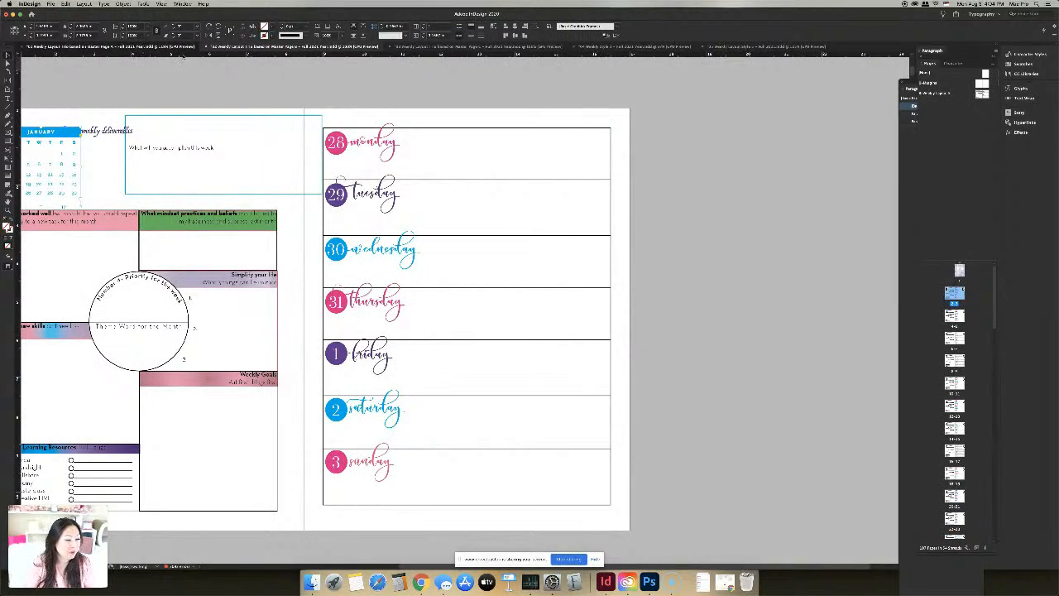
left_click(156, 47)
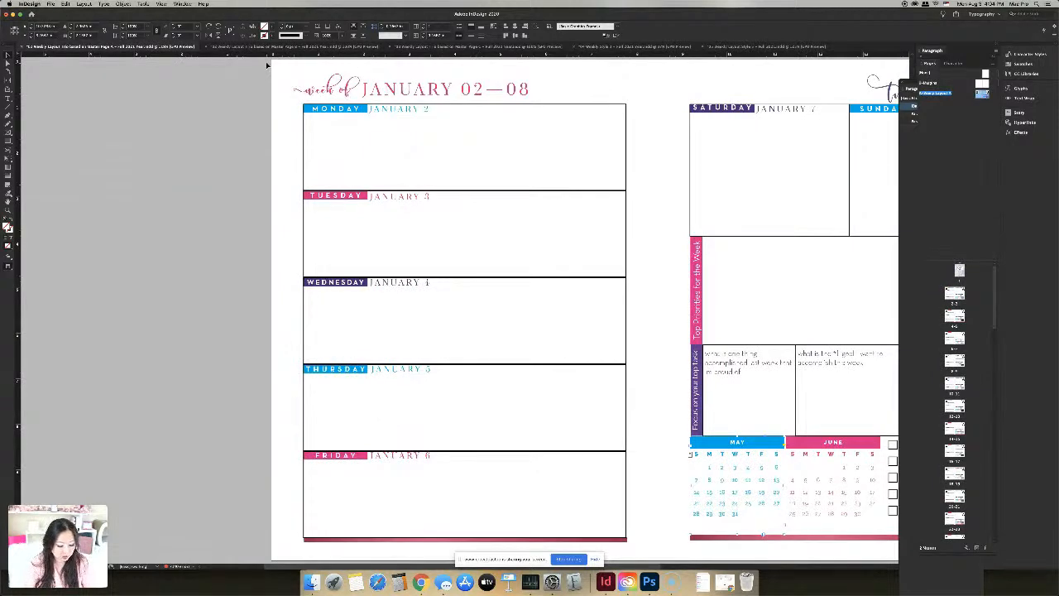
key("super+0")
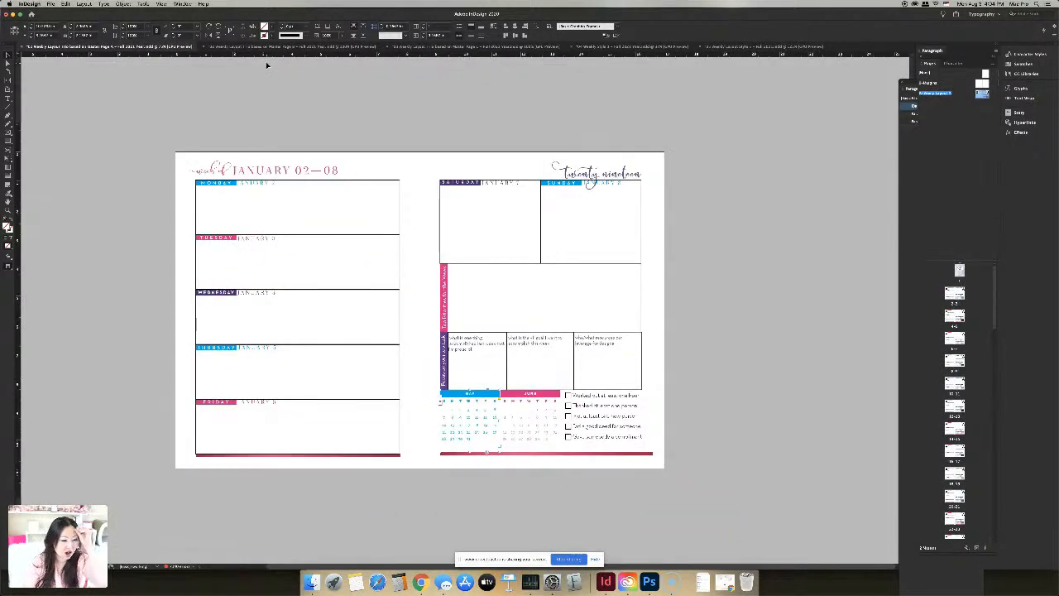
key("super+equal")
key("super+equal")
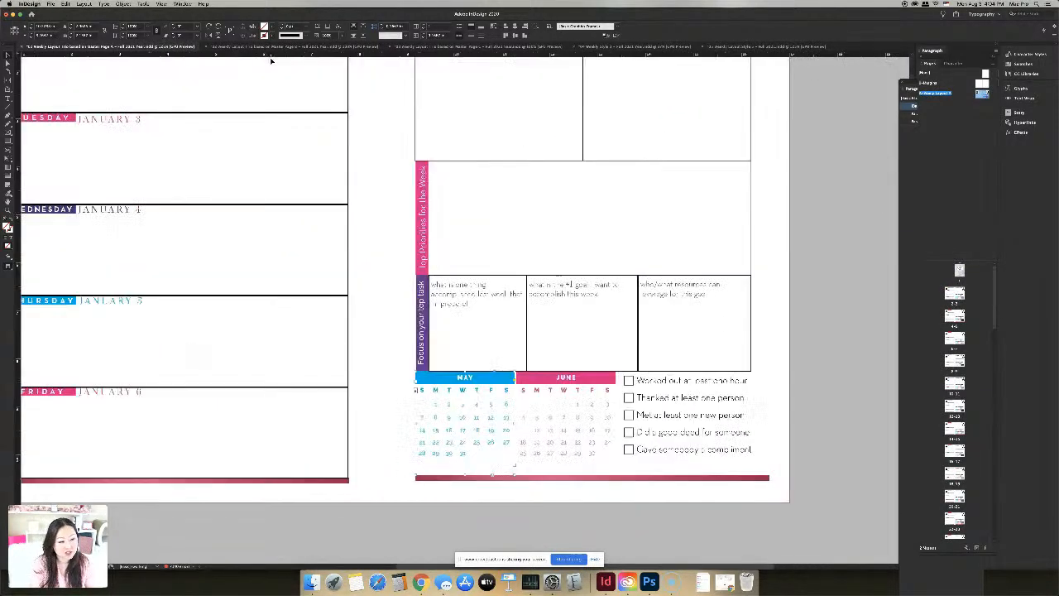
key("super+minus")
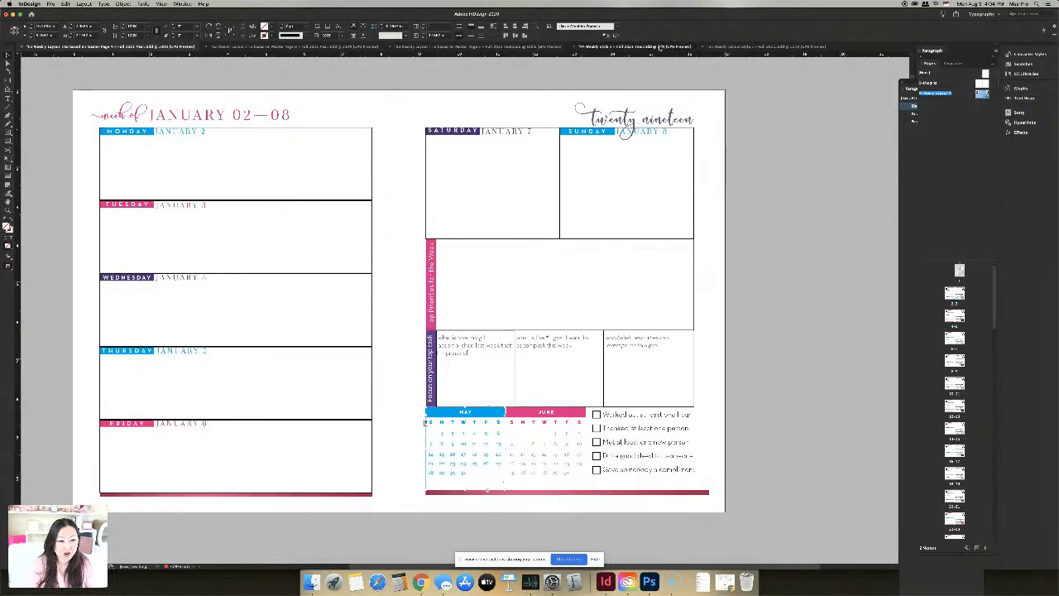
Revisit the purple schedule, January 02–08 and hourly December 28 layouts, and switch to Chrome to read the tutorial's live chat
left_click(158, 47)
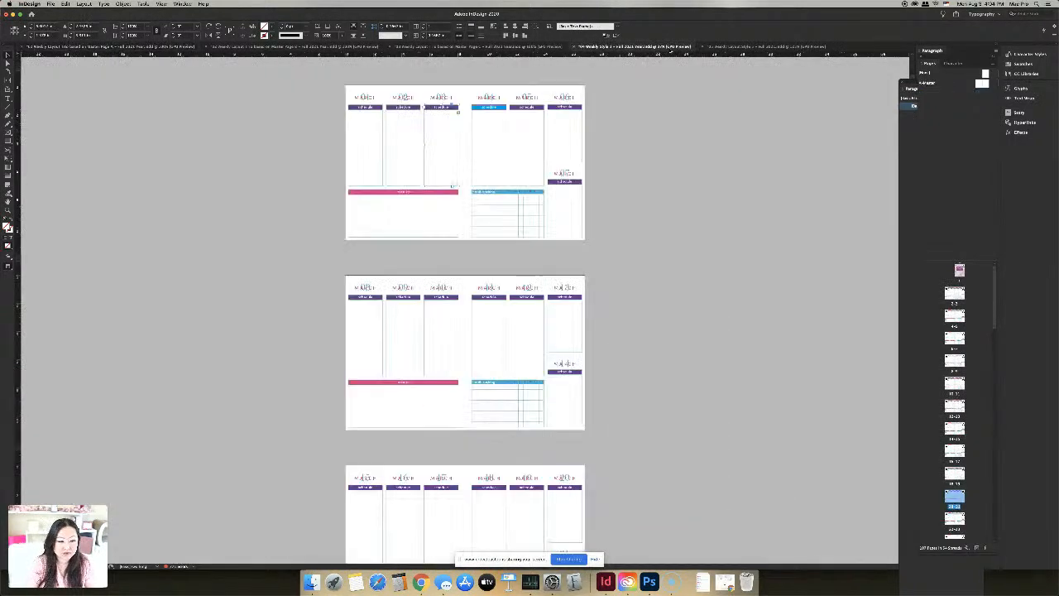
left_click(111, 47)
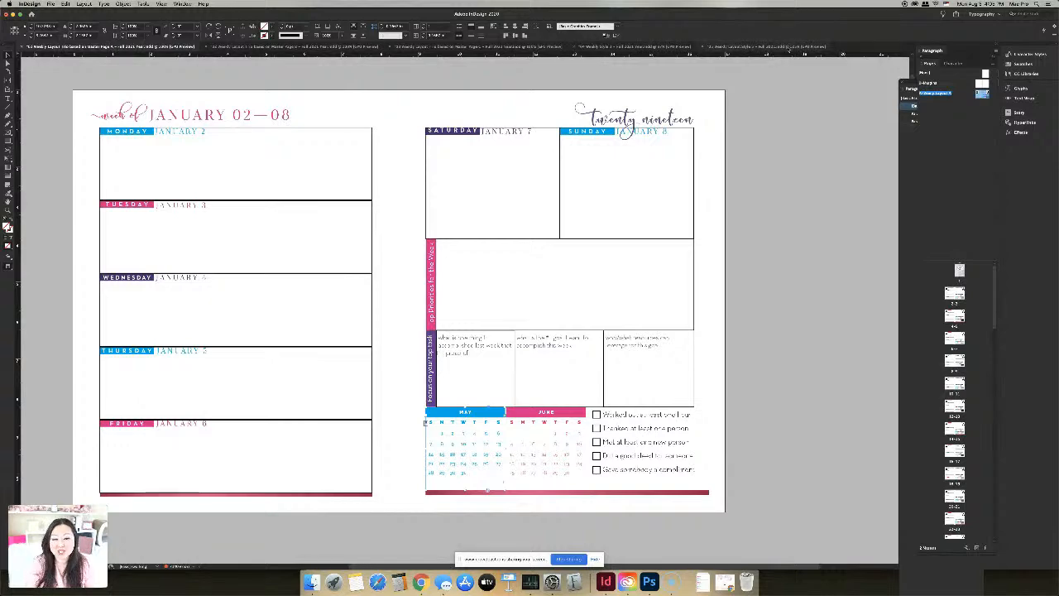
left_click(790, 48)
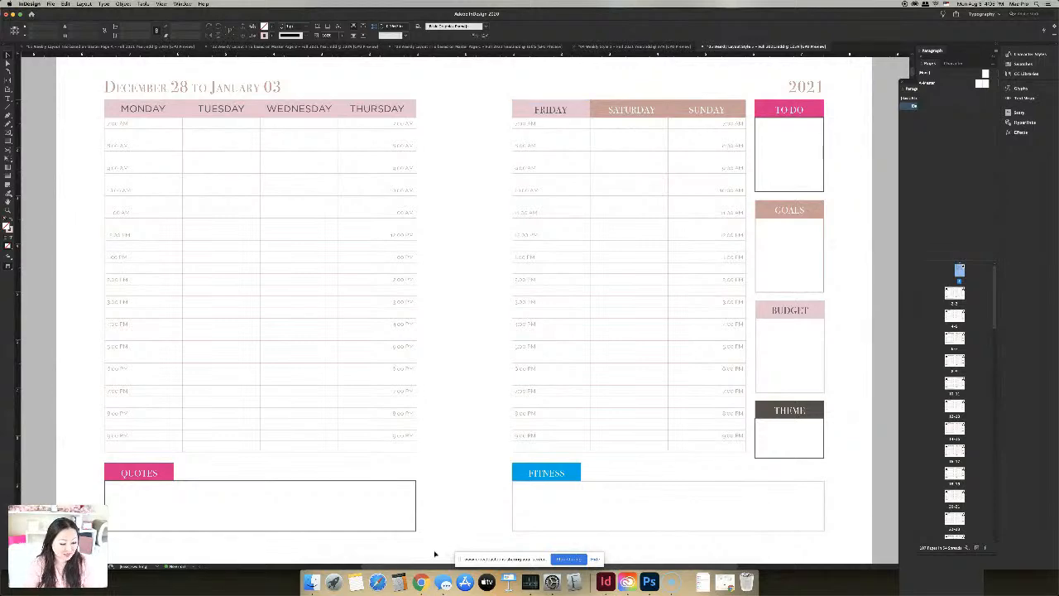
left_click(422, 583)
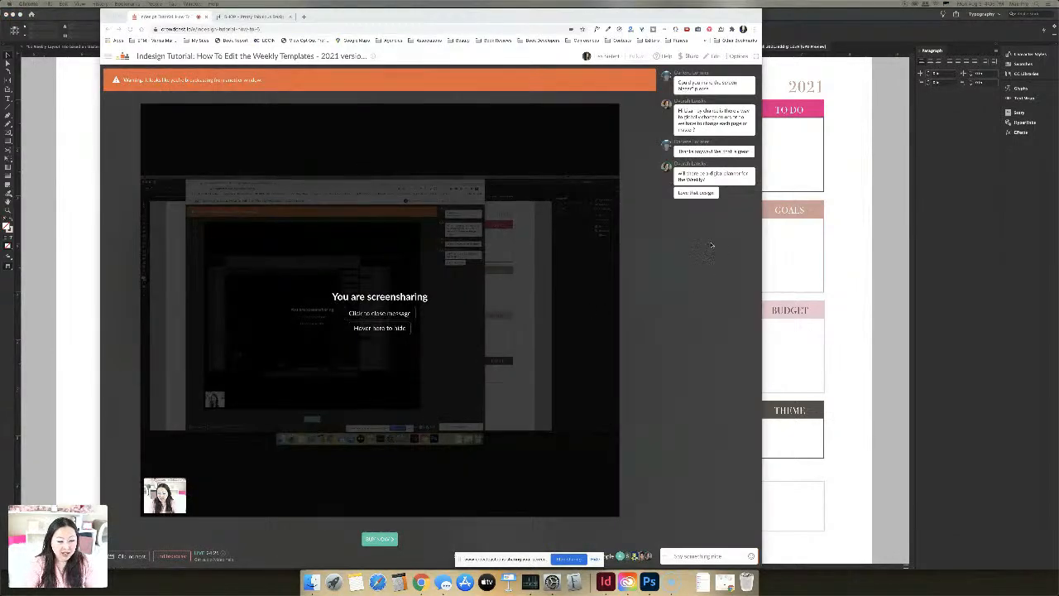